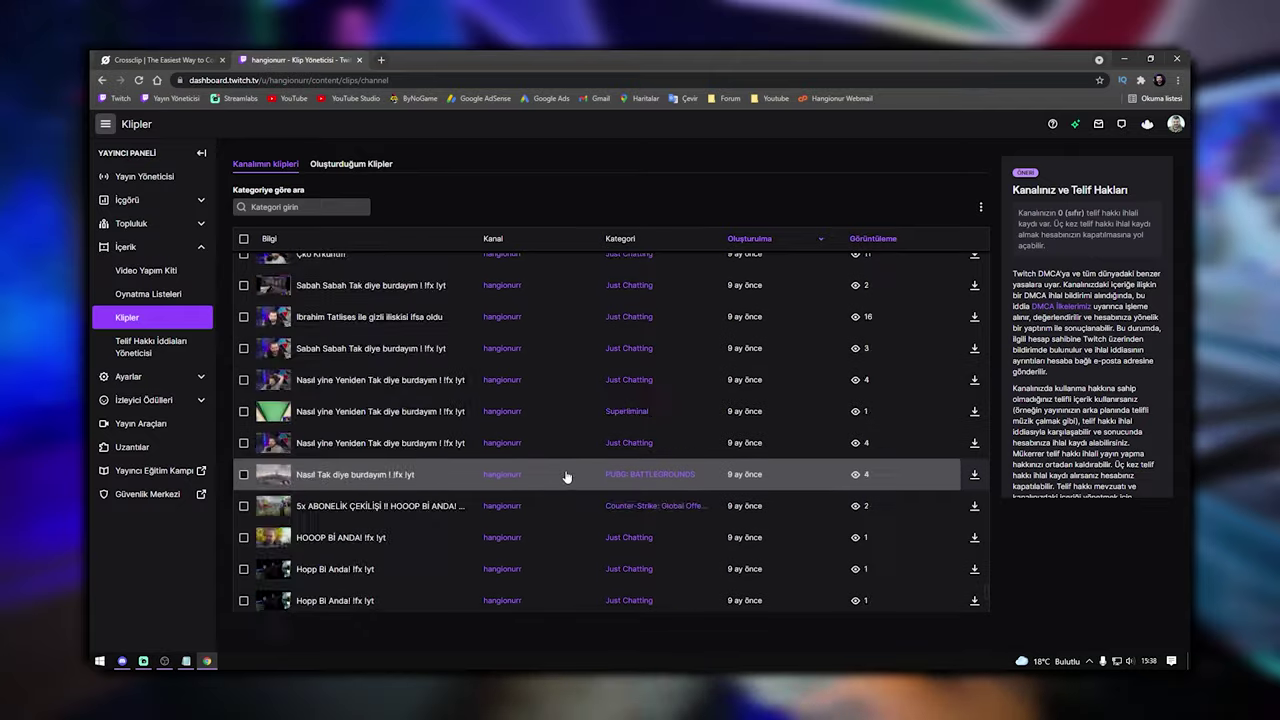
Step: Open the "SENİN CANIN YOK !" clip on its own Twitch page and pause it with the sound muted
click(530, 530)
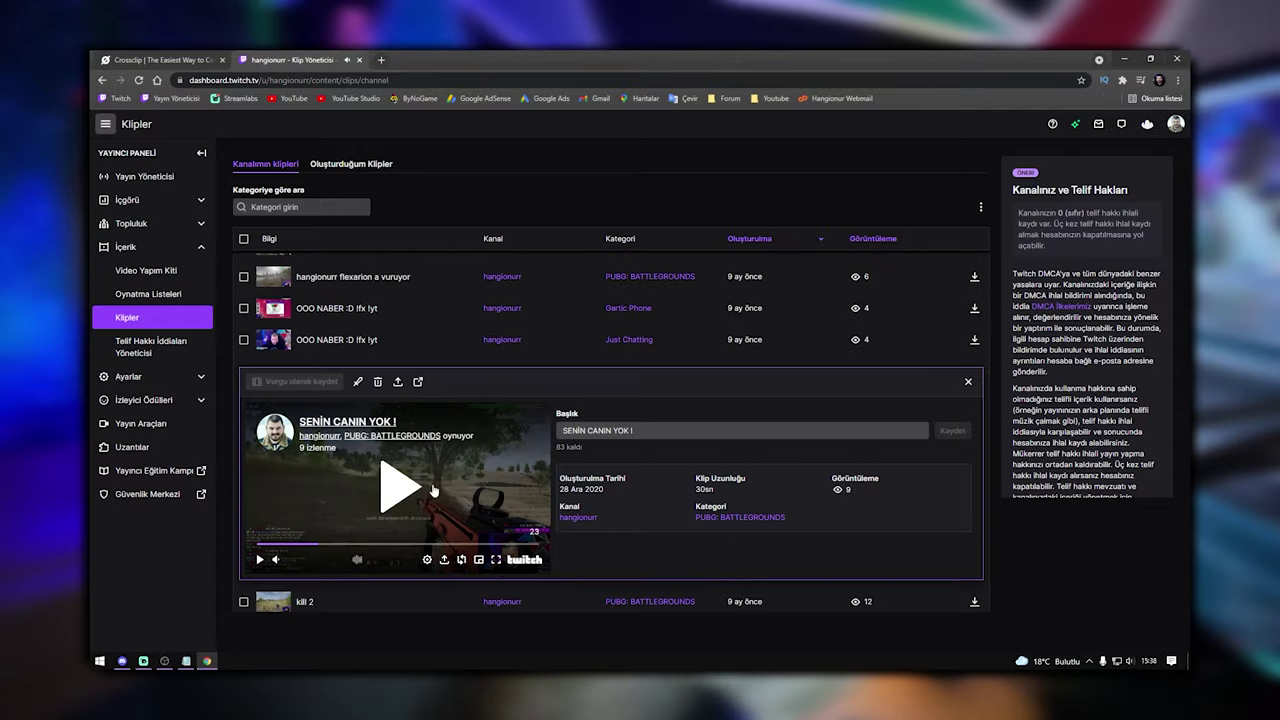
click(522, 561)
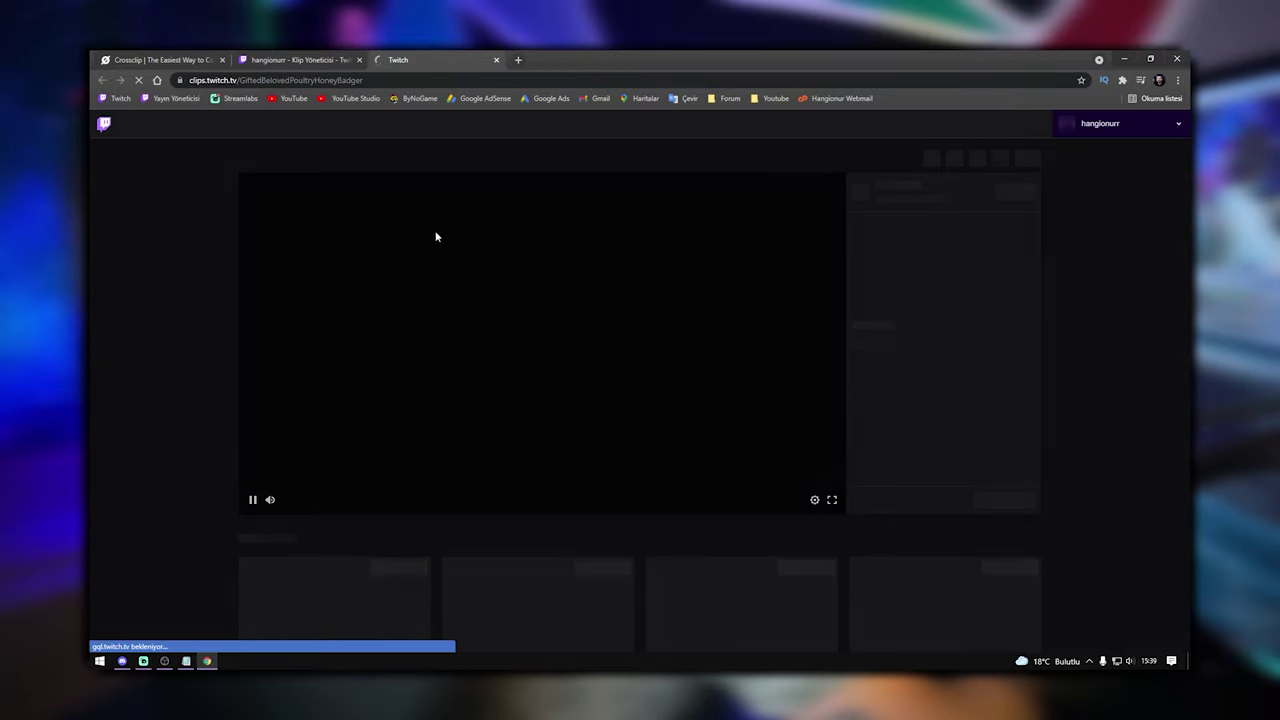
click(270, 500)
click(253, 500)
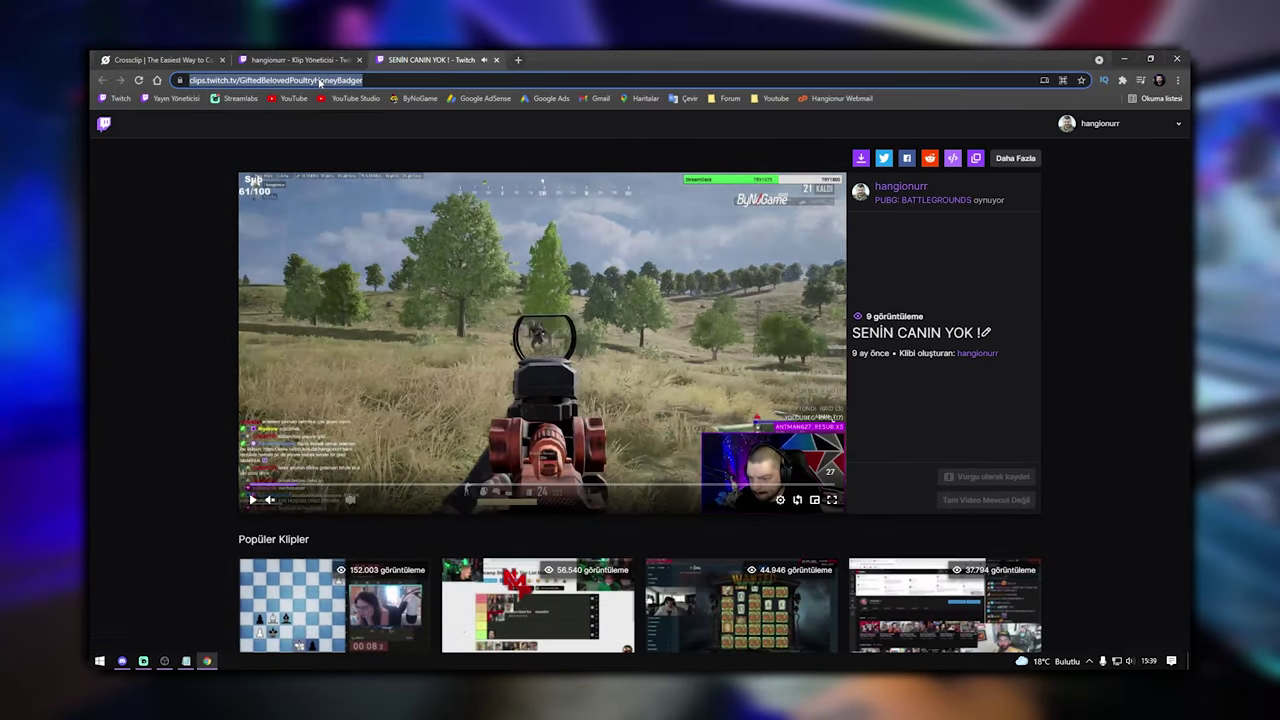
Step: Switch to Crossclip and load the "SENİN CANIN YOK !" clip from its Twitch URL
click(183, 62)
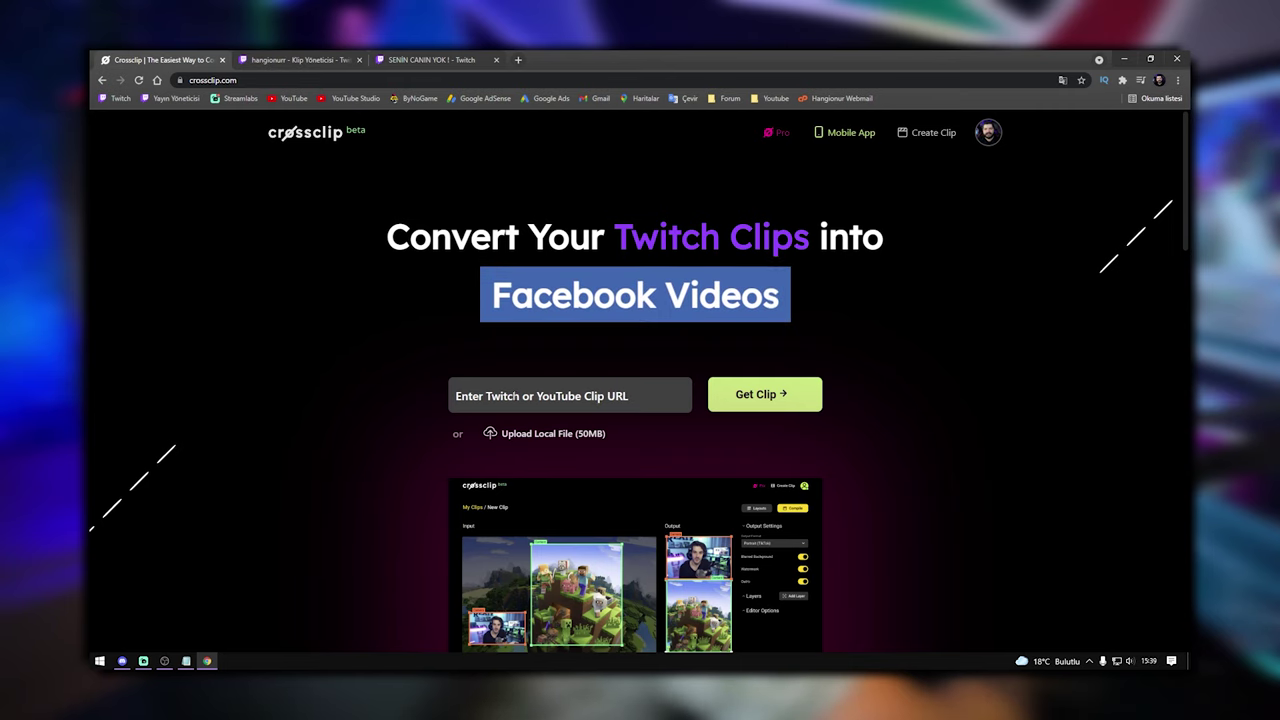
click(773, 401)
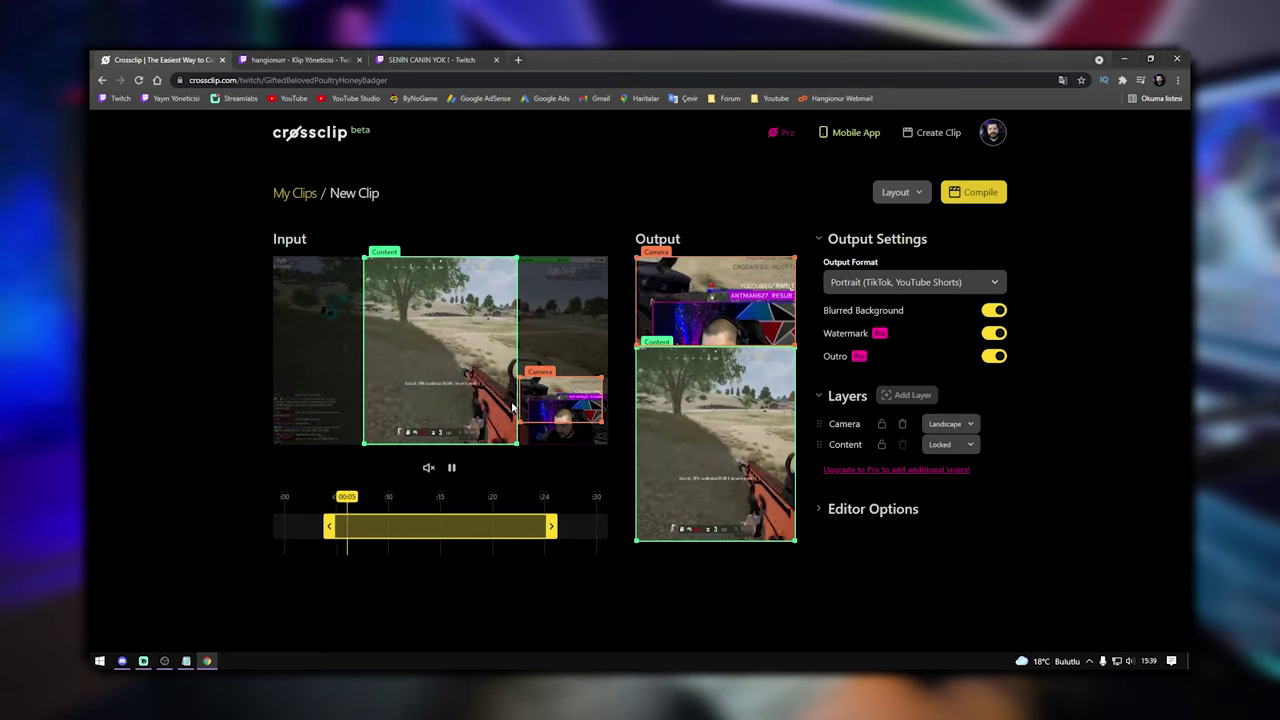
Step: Fit the Camera crop around the webcam in the input video's lower-right corner and place the full-height Content crop over the middle of the gameplay
mouse_move(540, 401)
mouse_down()
mouse_move(558, 349)
mouse_move(558, 418)
mouse_up()
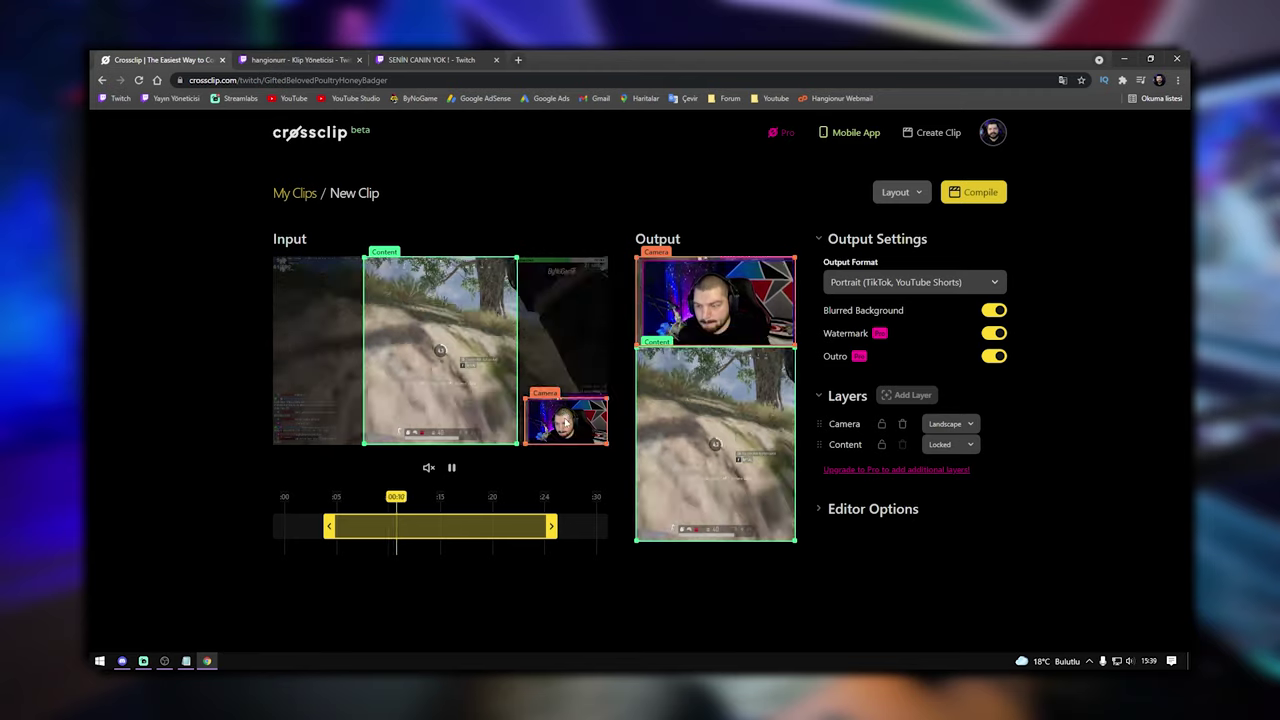
drag(524, 397, 527, 397)
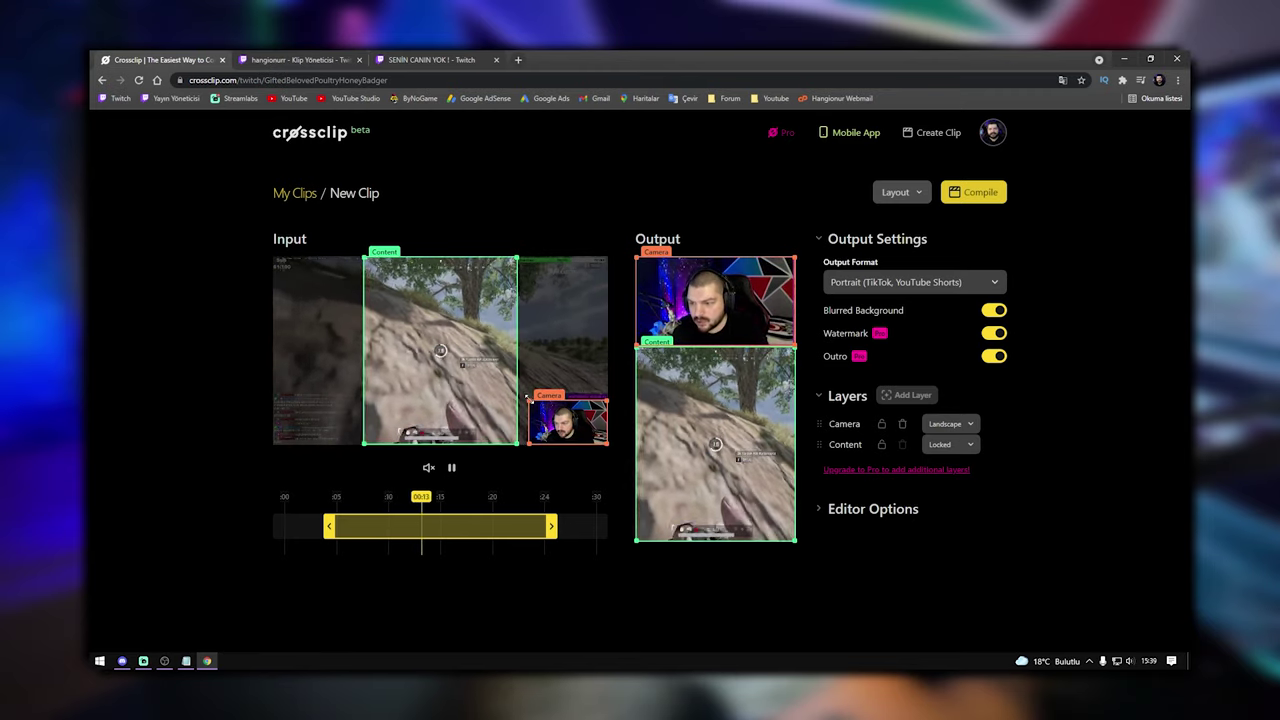
mouse_move(433, 393)
mouse_down()
mouse_move(343, 386)
mouse_move(444, 387)
mouse_up()
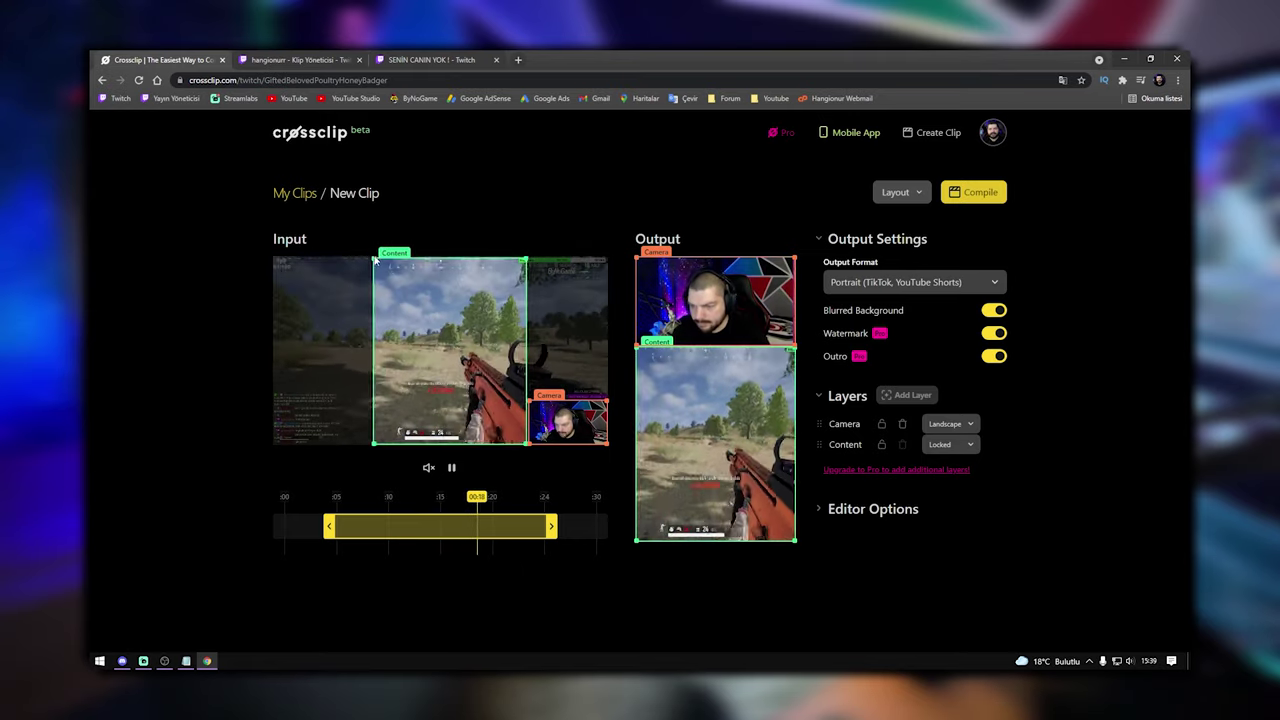
mouse_move(372, 258)
mouse_down()
mouse_move(470, 366)
mouse_move(410, 320)
mouse_move(452, 350)
mouse_move(456, 396)
mouse_move(479, 406)
mouse_move(358, 250)
mouse_up()
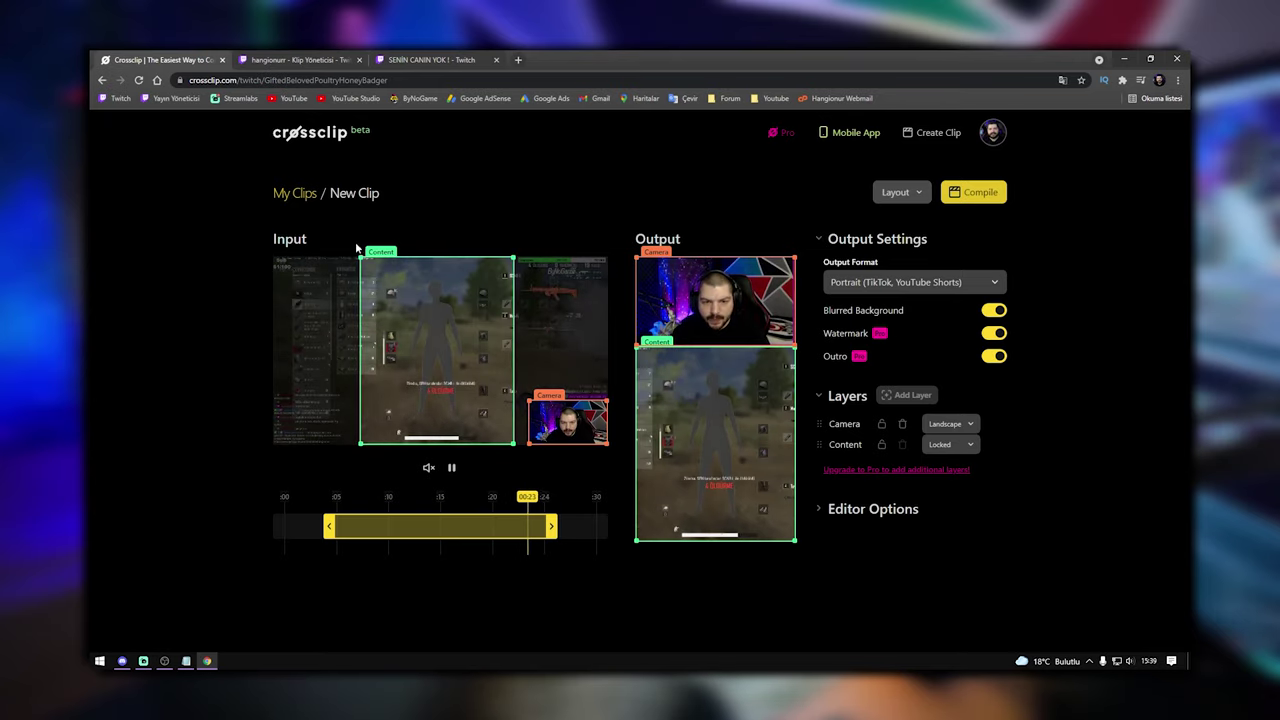
mouse_move(456, 340)
mouse_down()
mouse_move(445, 334)
mouse_move(458, 339)
mouse_up()
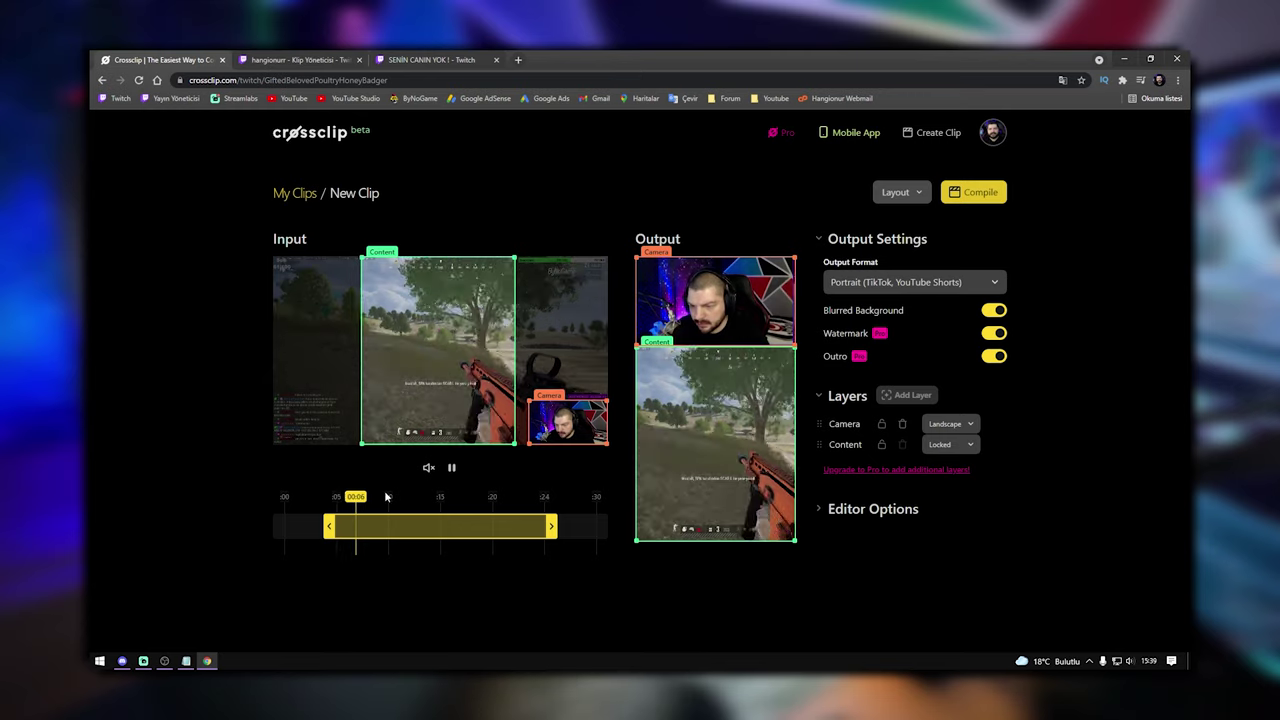
Step: Adjust the trim range so the clip runs from 0:00 to about 0:25
drag(320, 523, 286, 525)
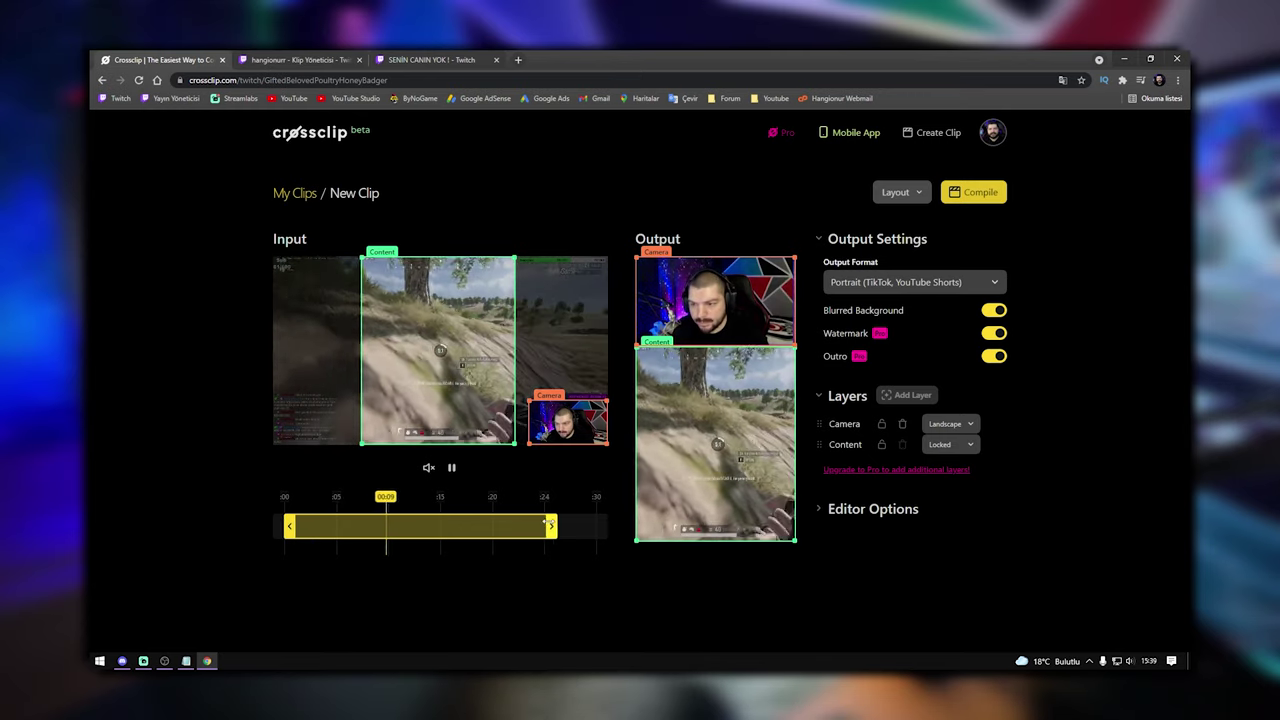
click(293, 524)
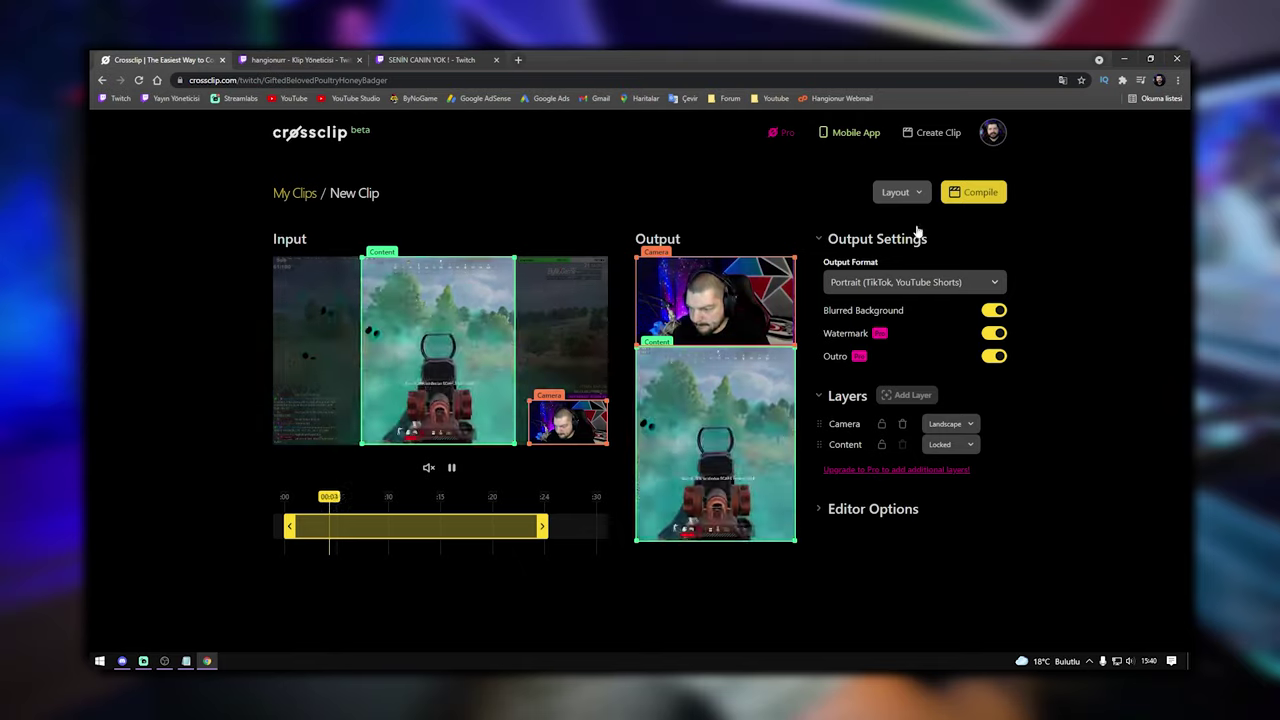
Step: Compile the clip with the title "bekir pubg" at 30 FPS and 720p, and play the result with its sound toggled
click(977, 195)
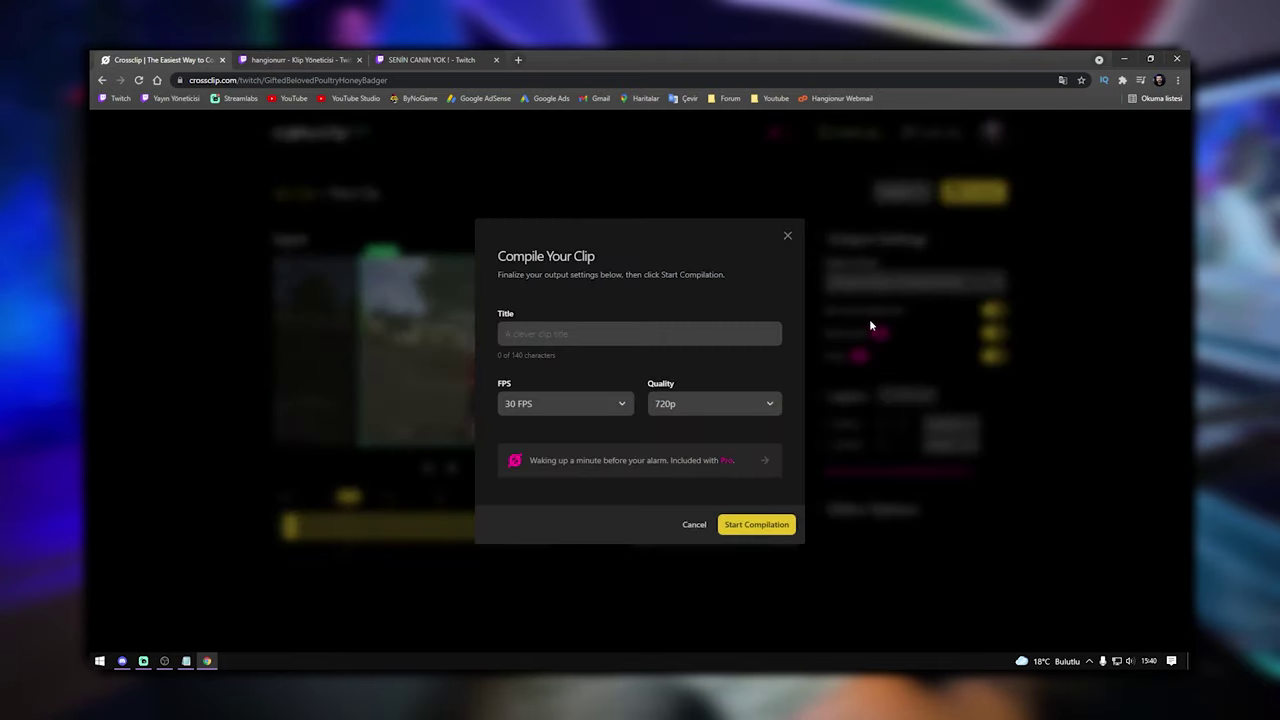
text(bekir pubg)
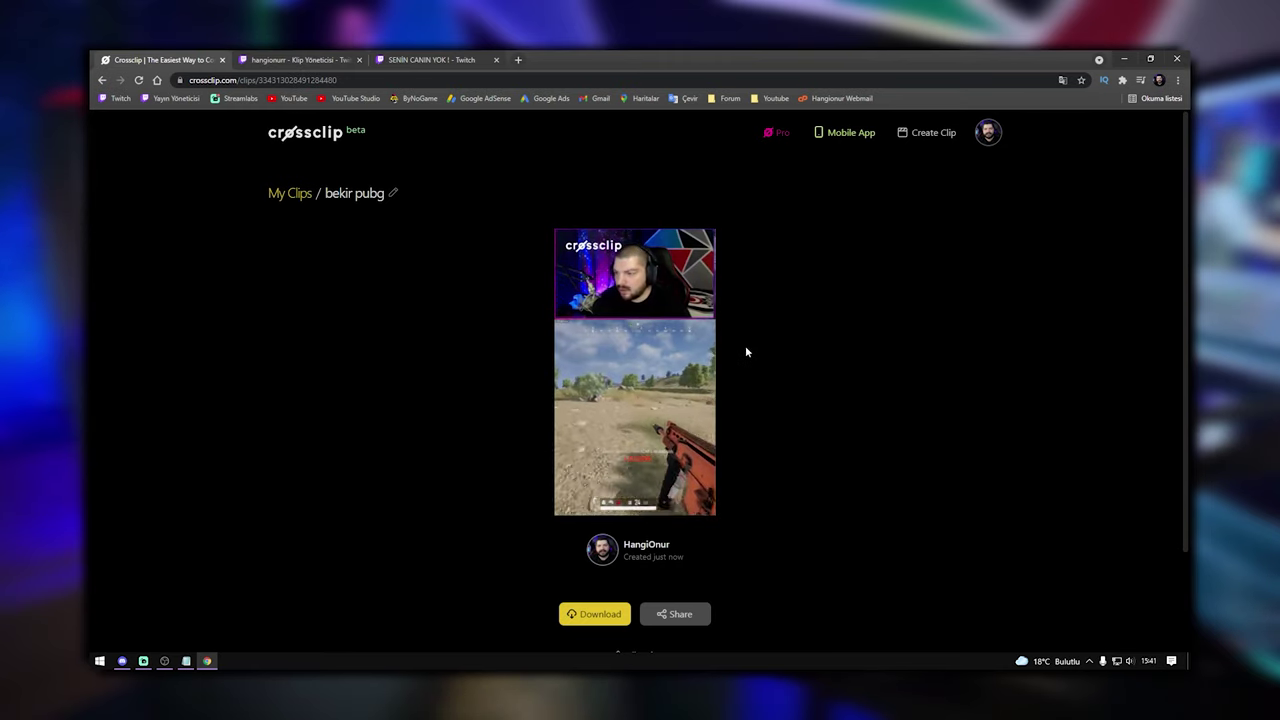
mouse_move(685, 487)
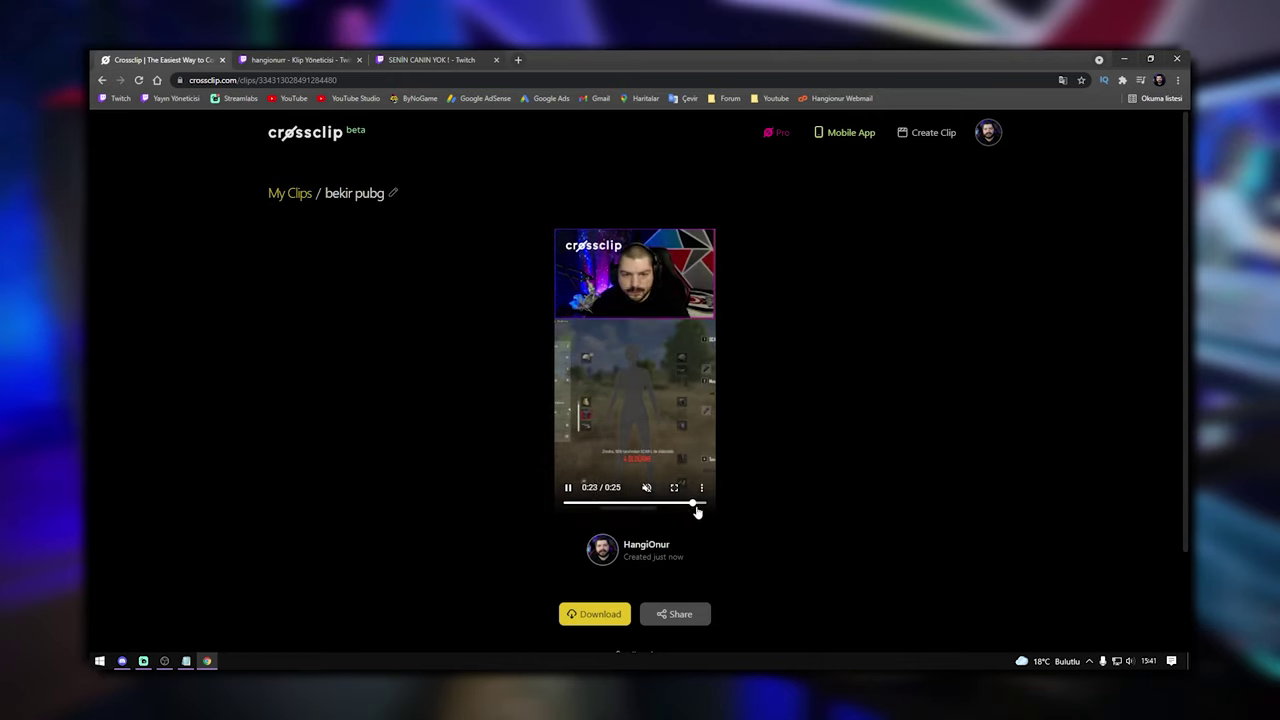
click(645, 485)
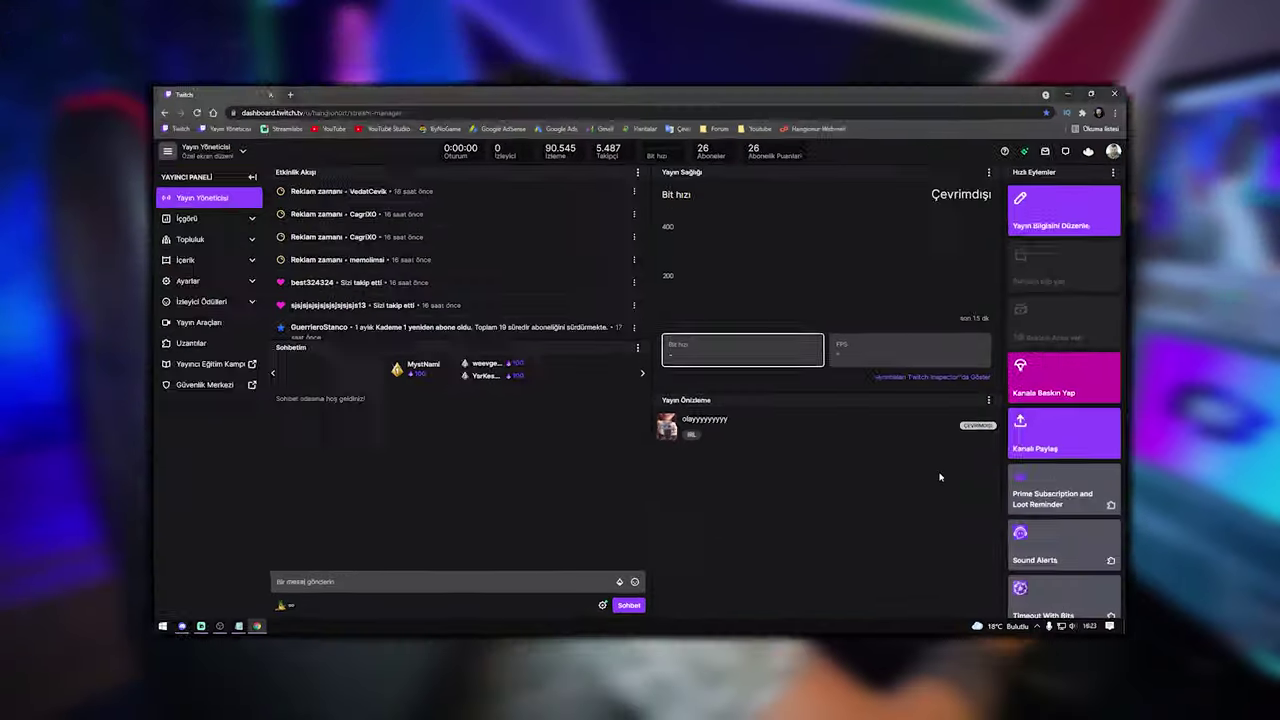
Step: Look through the quick actions available for the Twitch stream manager, down to Hedefleri Yönet under Topluluğunuzu Büyütün, and close the catalogue
scroll(1169, 545, down, 2)
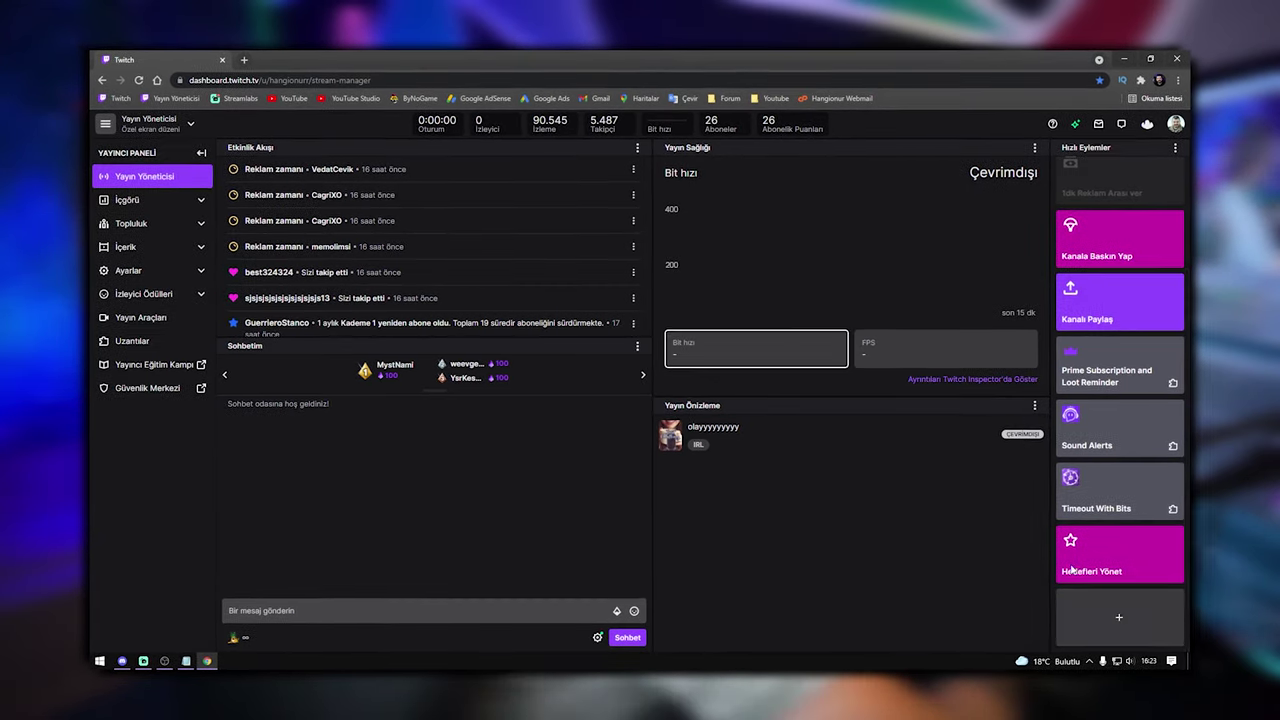
click(1120, 620)
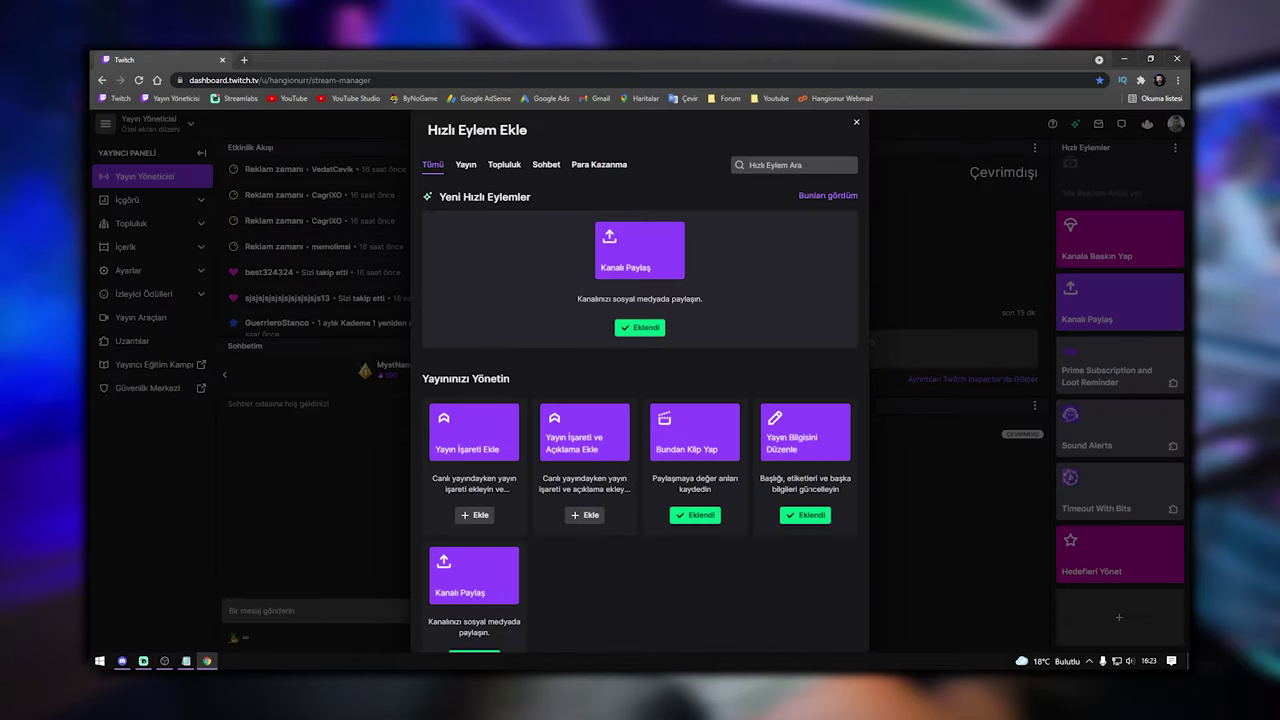
scroll(757, 467, down, 4)
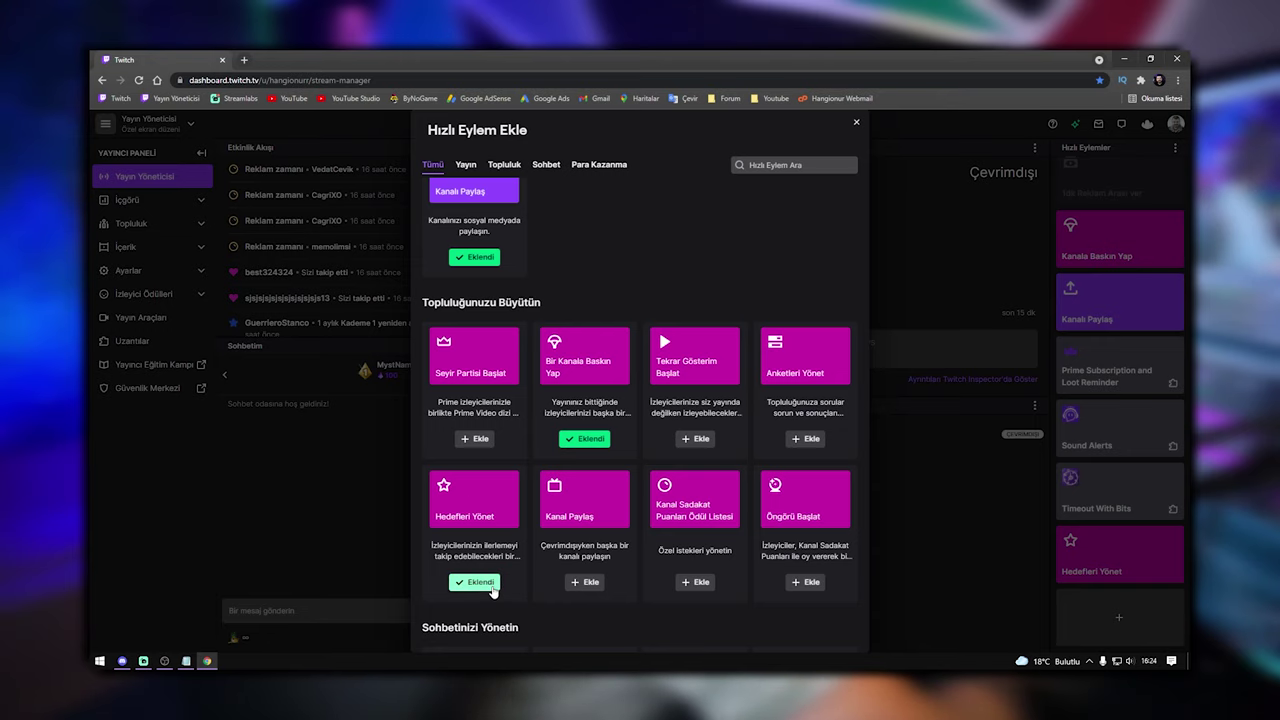
click(857, 123)
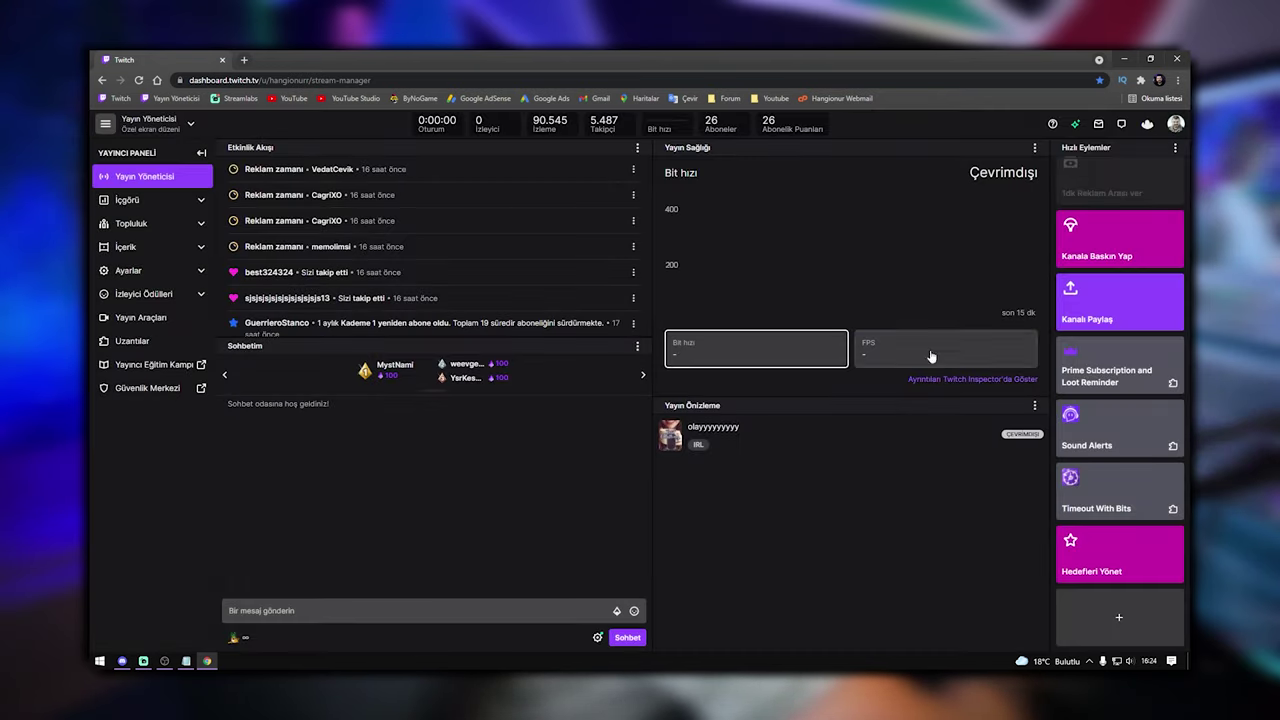
Step: Start a goal of type Abonelik with a target of 50 through the Hedefleri Yönet quick action
click(1125, 565)
click(792, 247)
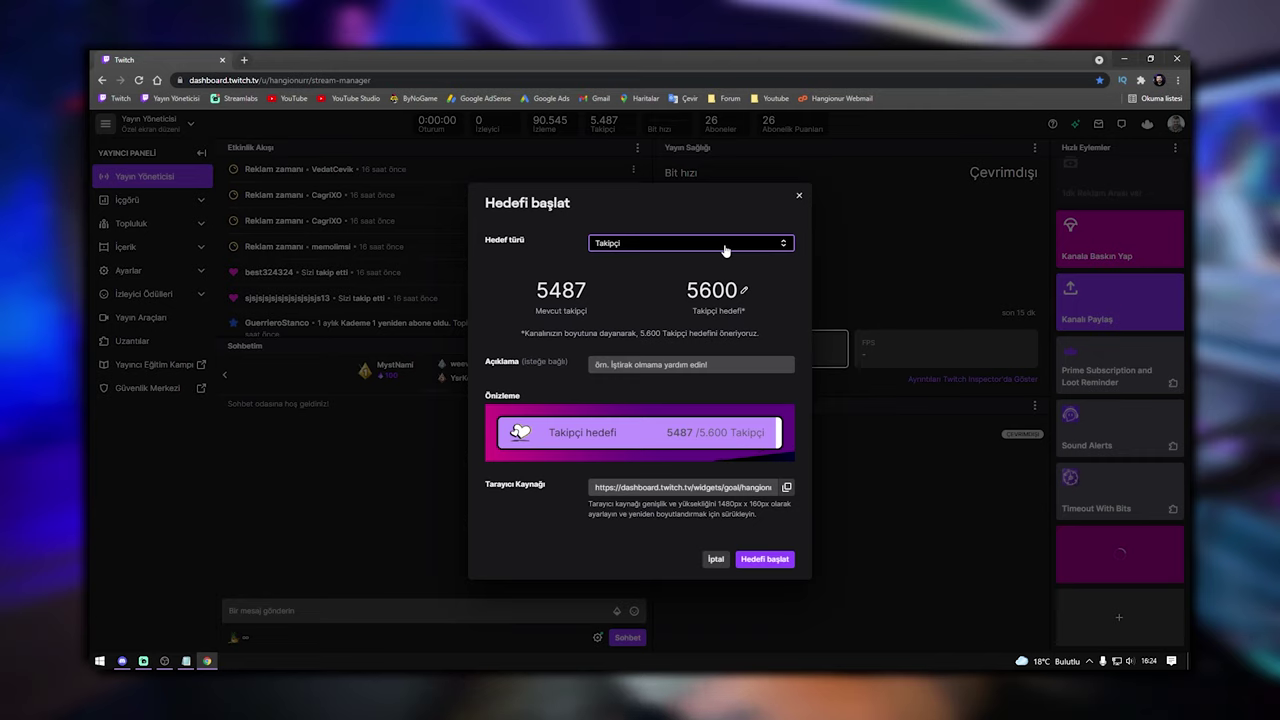
click(657, 257)
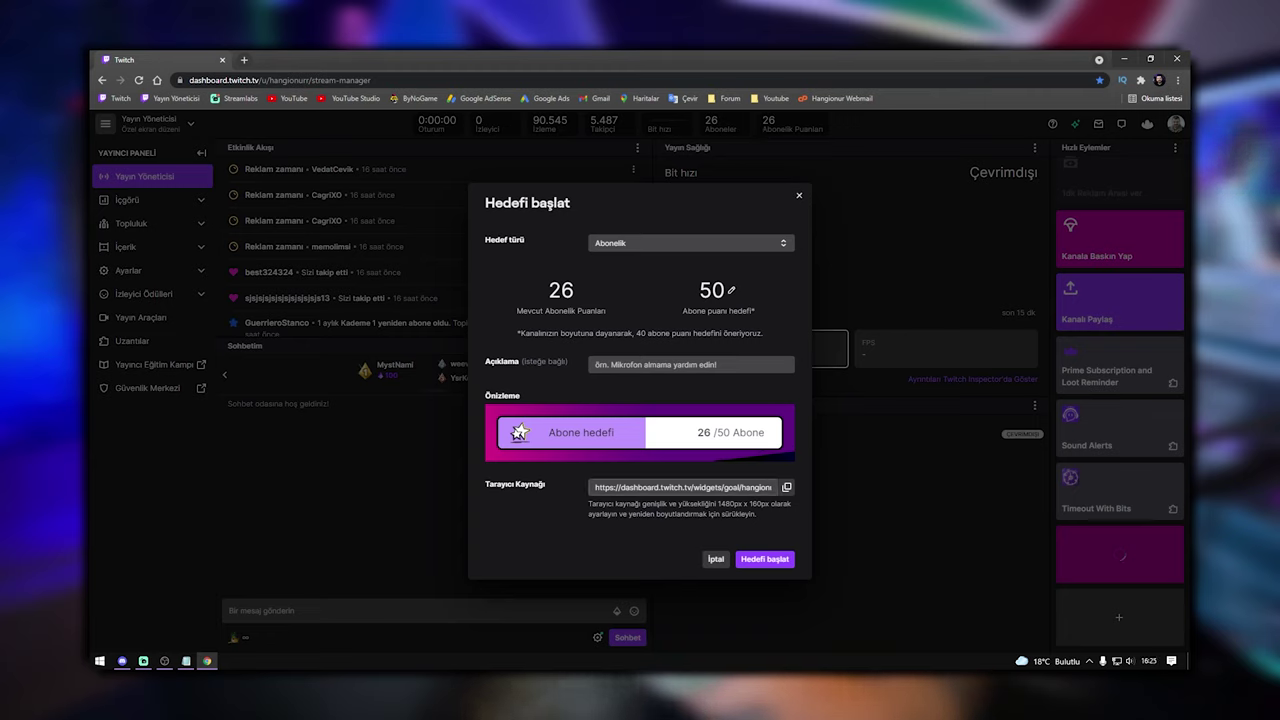
click(778, 562)
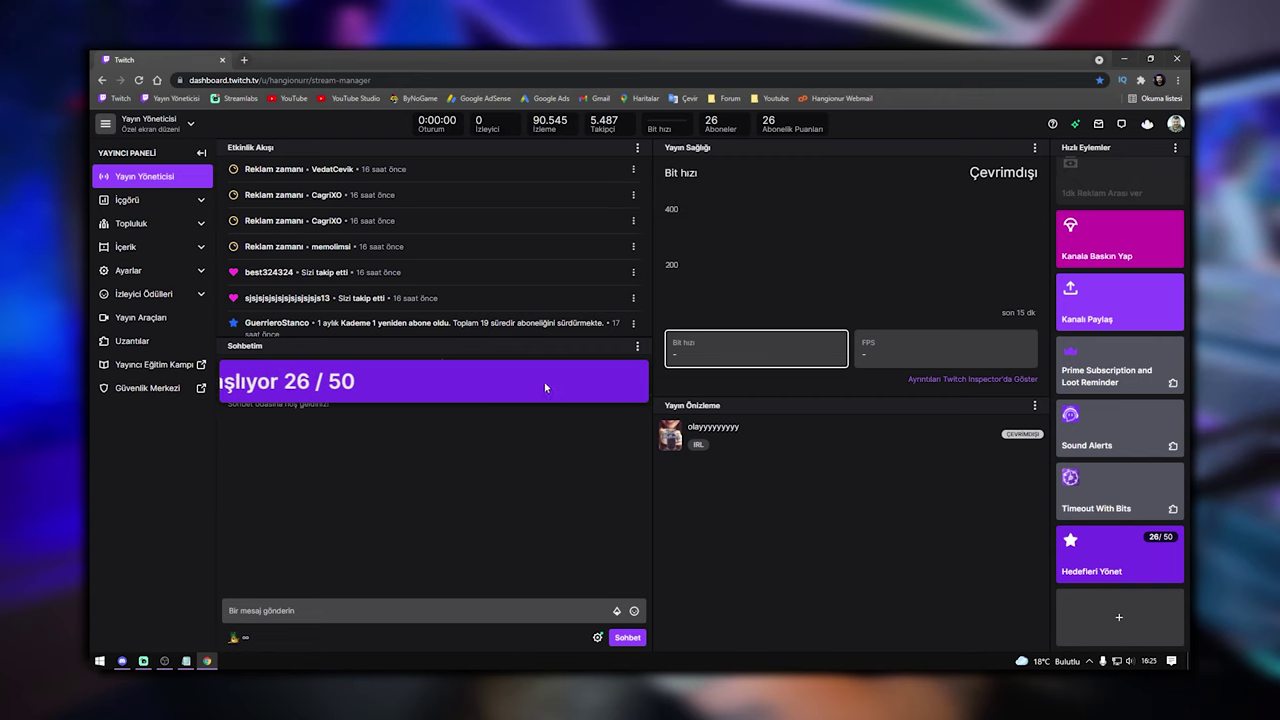
Step: Switch to OBS and add a browser source named "Abone hedefi" that loads the Twitch goal's widget URL
click(164, 661)
drag(913, 141, 503, 104)
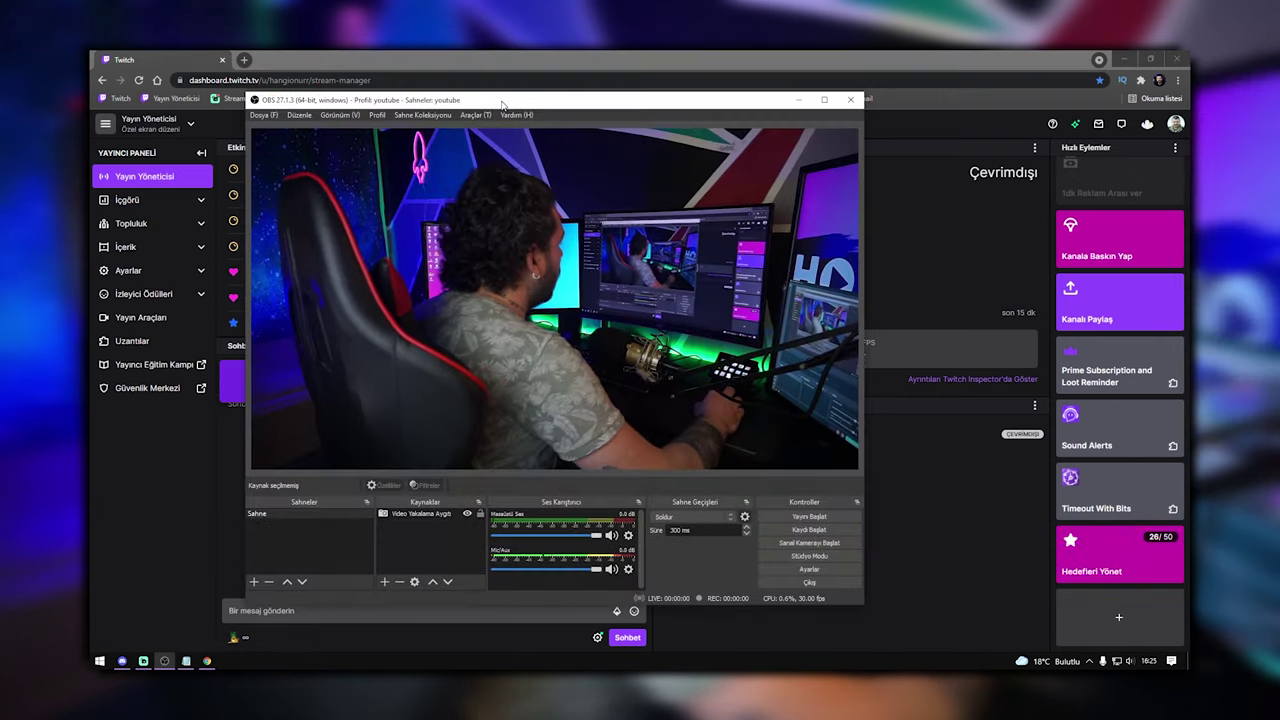
right_click(398, 541)
mouse_move(420, 549)
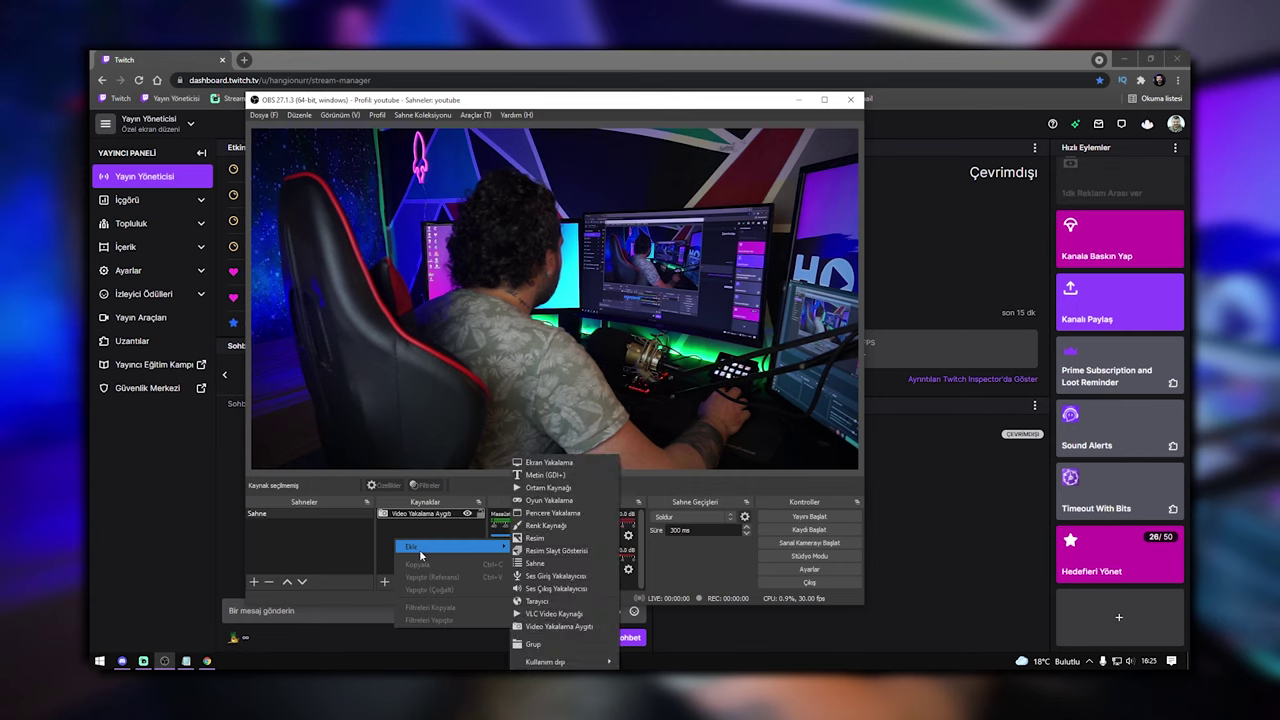
click(540, 601)
text(Abone hedefi)
click(587, 433)
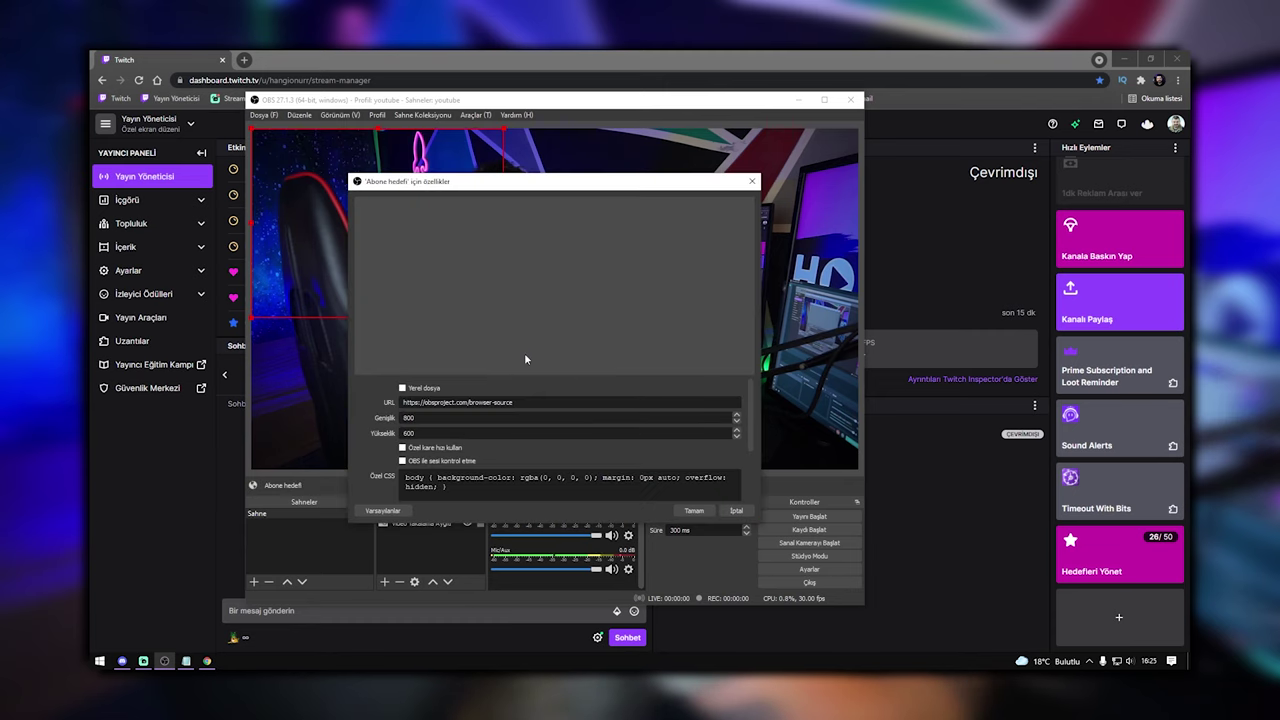
click(709, 516)
Step: Set the Abone hedefi source's height to 200 and position it near the lower-right corner of the scene
drag(662, 303, 711, 332)
mouse_move(694, 250)
mouse_down()
mouse_move(692, 277)
mouse_move(690, 263)
mouse_up()
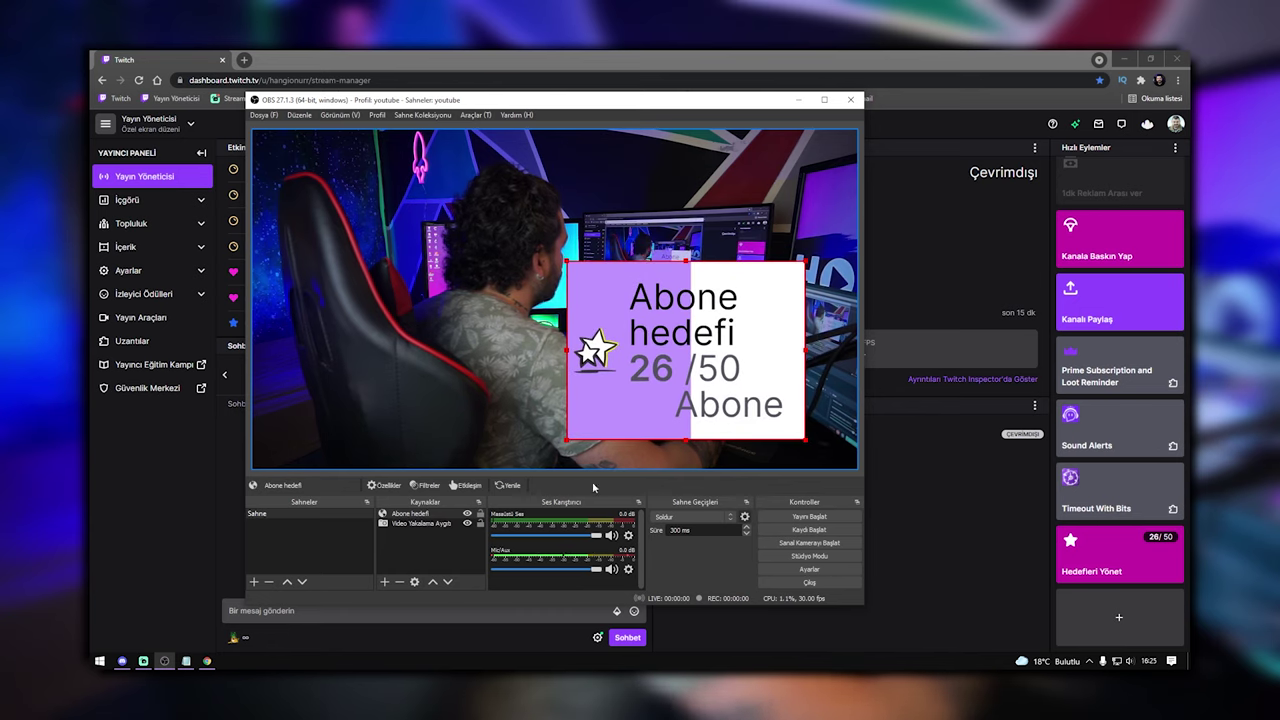
double_click(428, 512)
text(200)
click(694, 511)
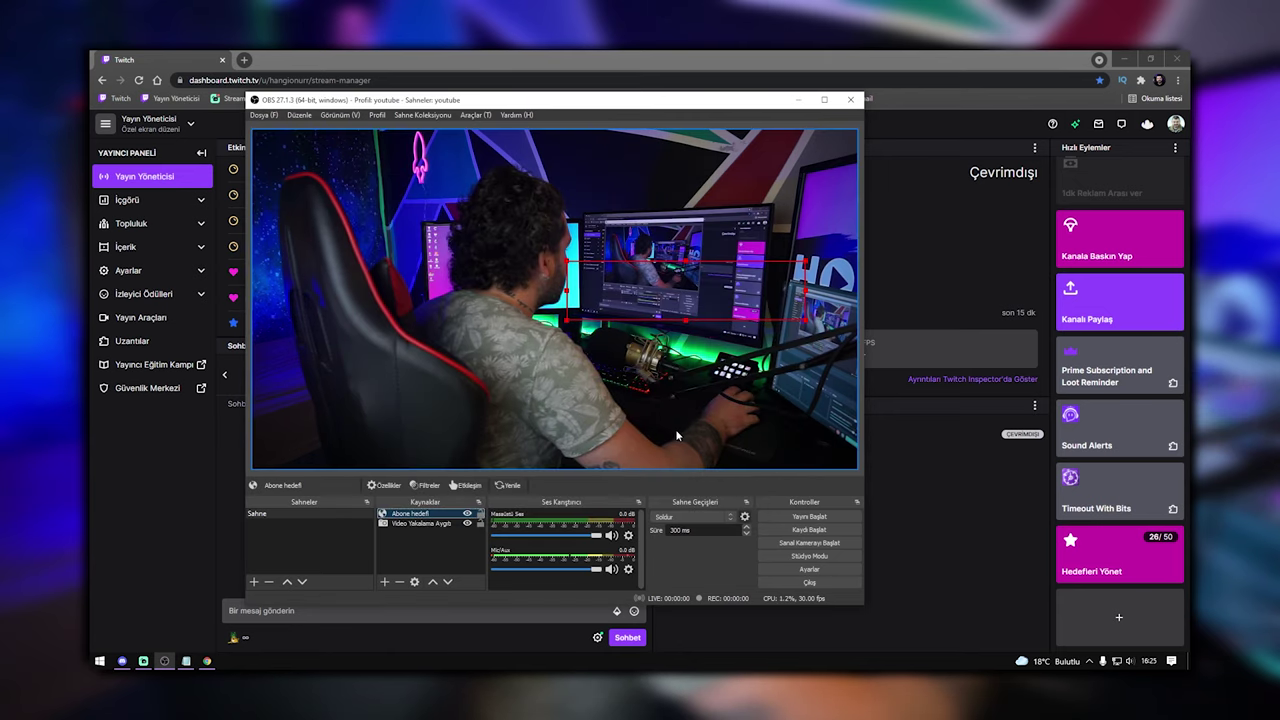
drag(704, 301, 757, 443)
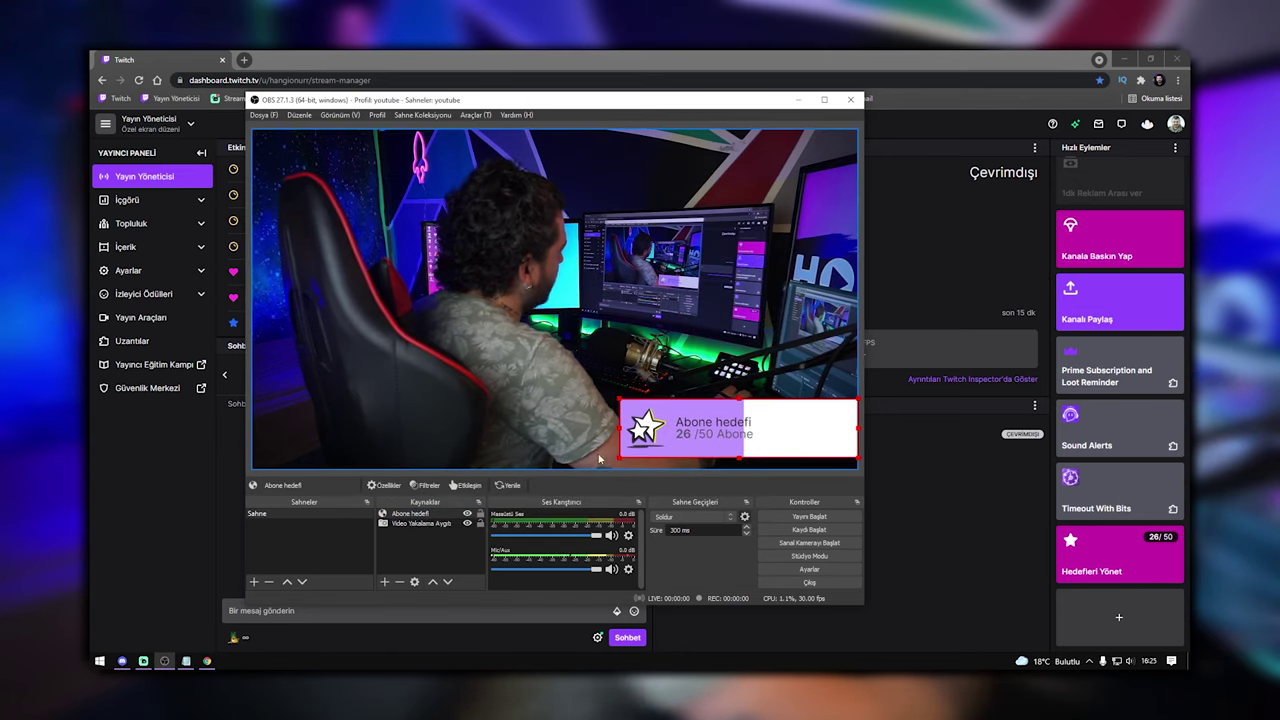
Step: Reduce the Abone hedefi source's height to 100 and move it towards the middle of the scene
double_click(410, 513)
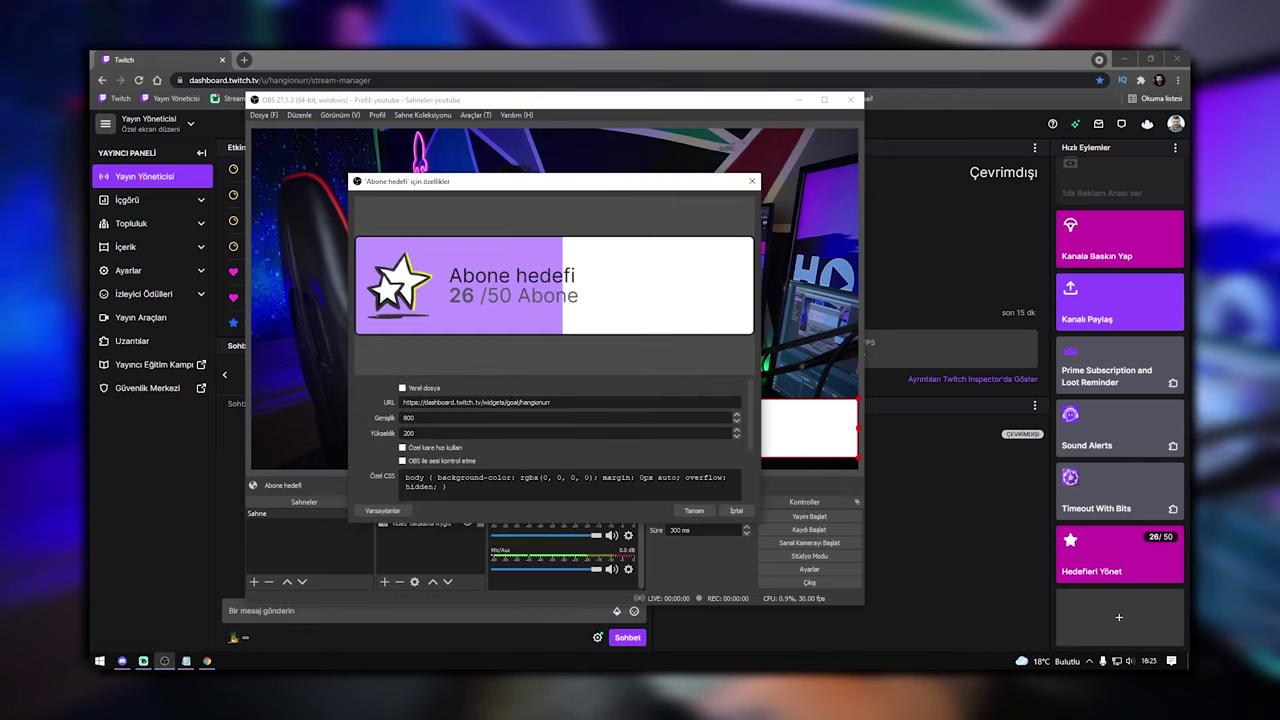
text(100)
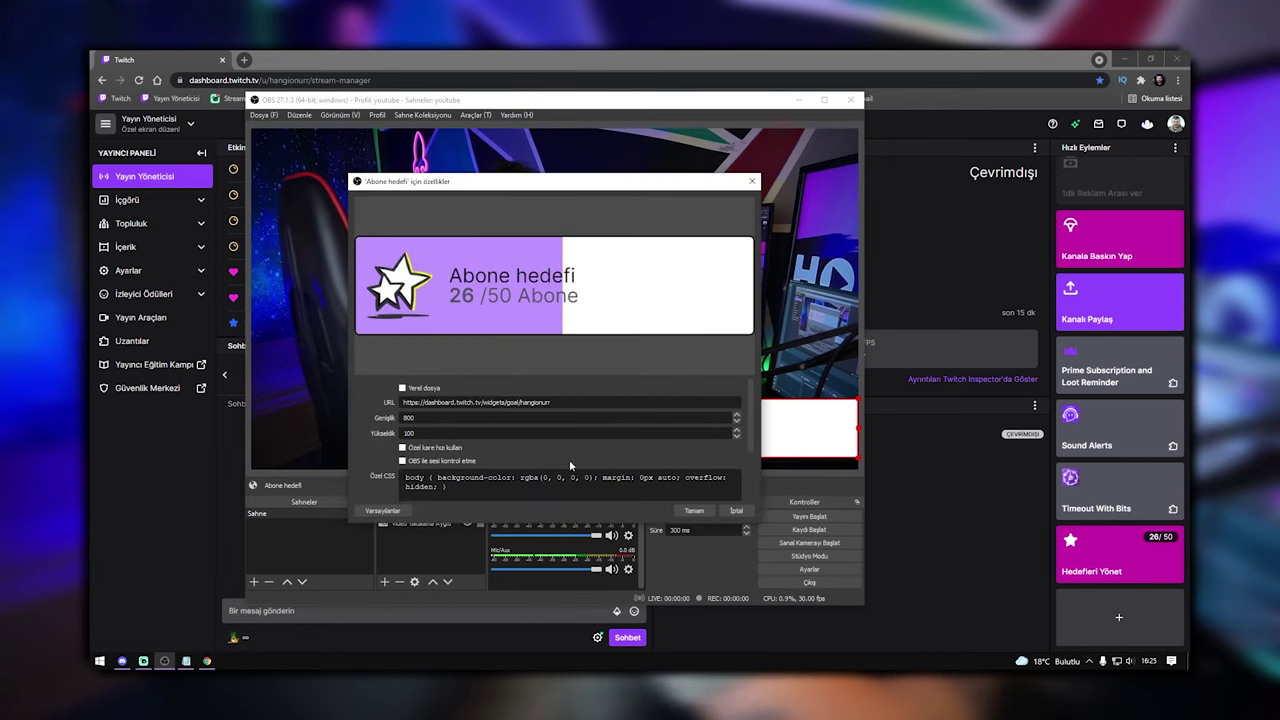
click(694, 511)
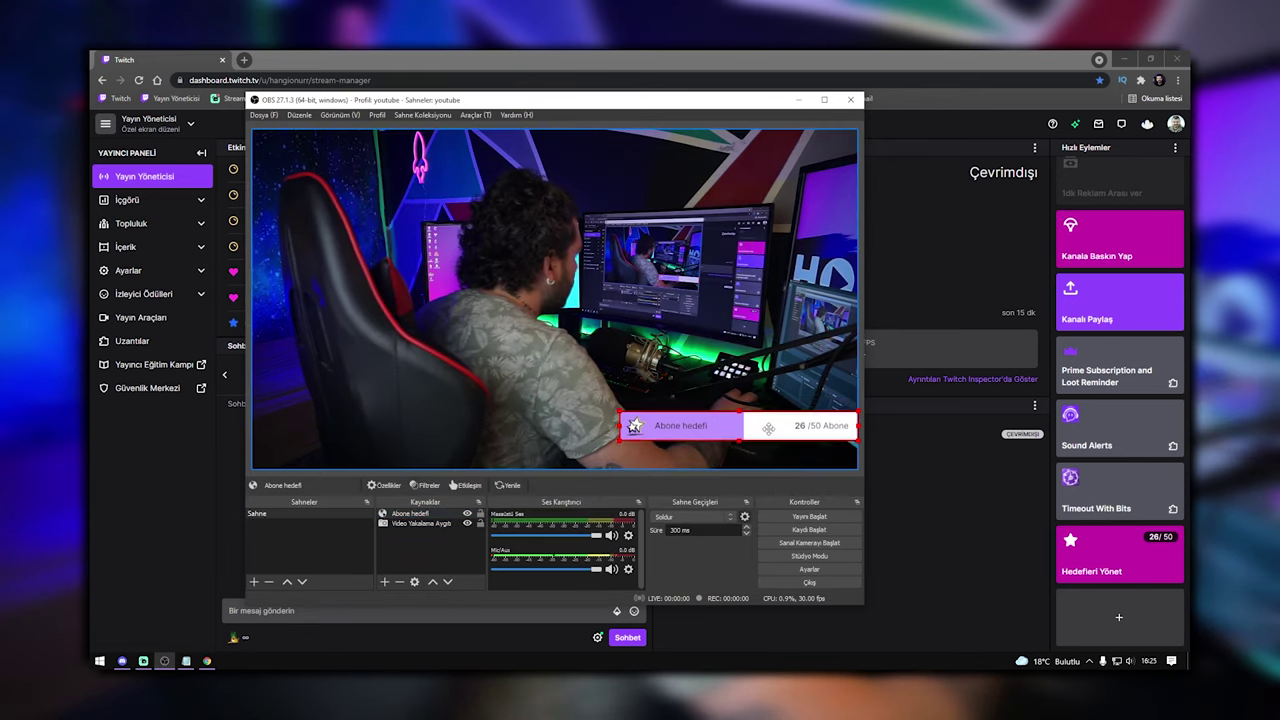
drag(769, 444, 557, 290)
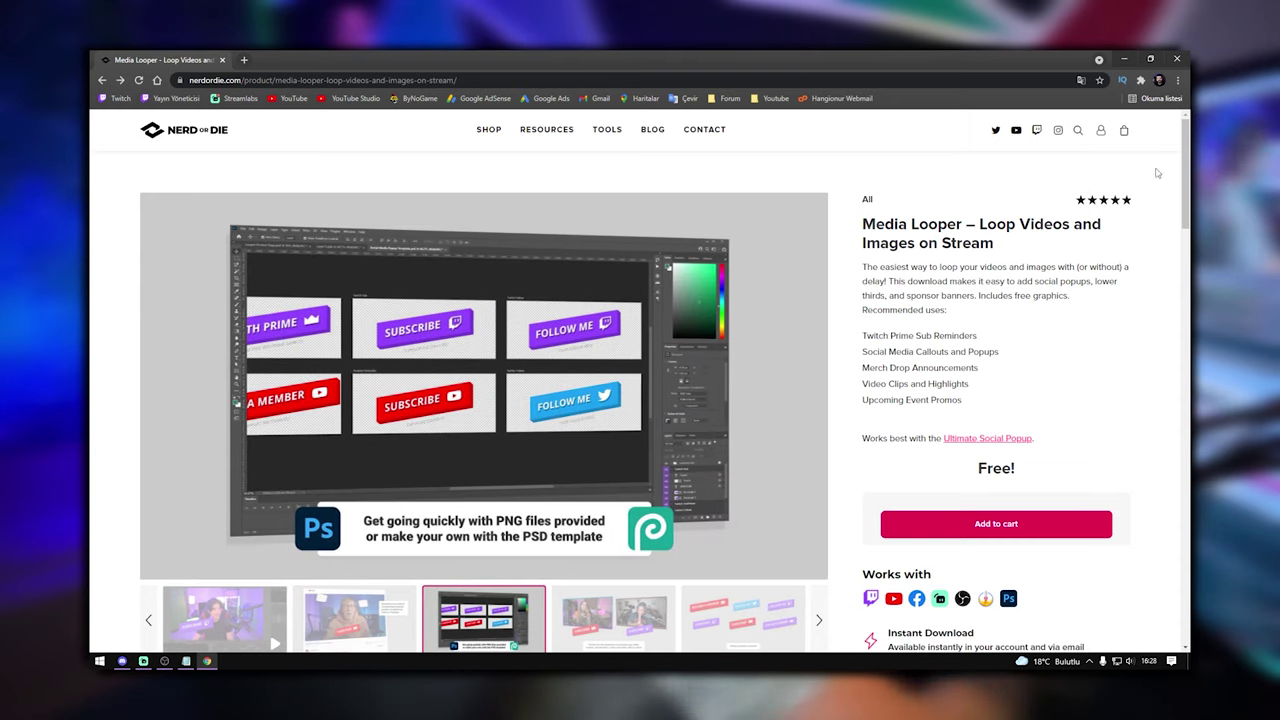
Step: Add the free Media Looper download on the Nerd or Die site to the cart and proceed to checkout
click(1045, 527)
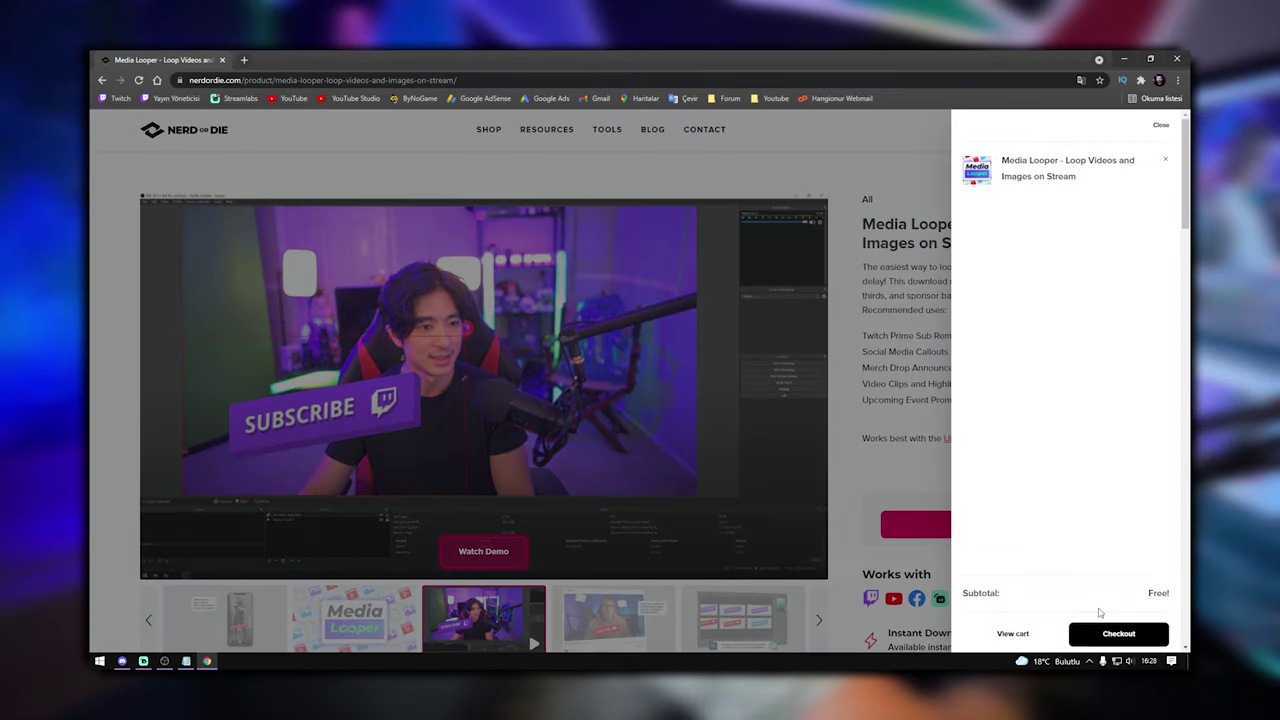
click(1104, 635)
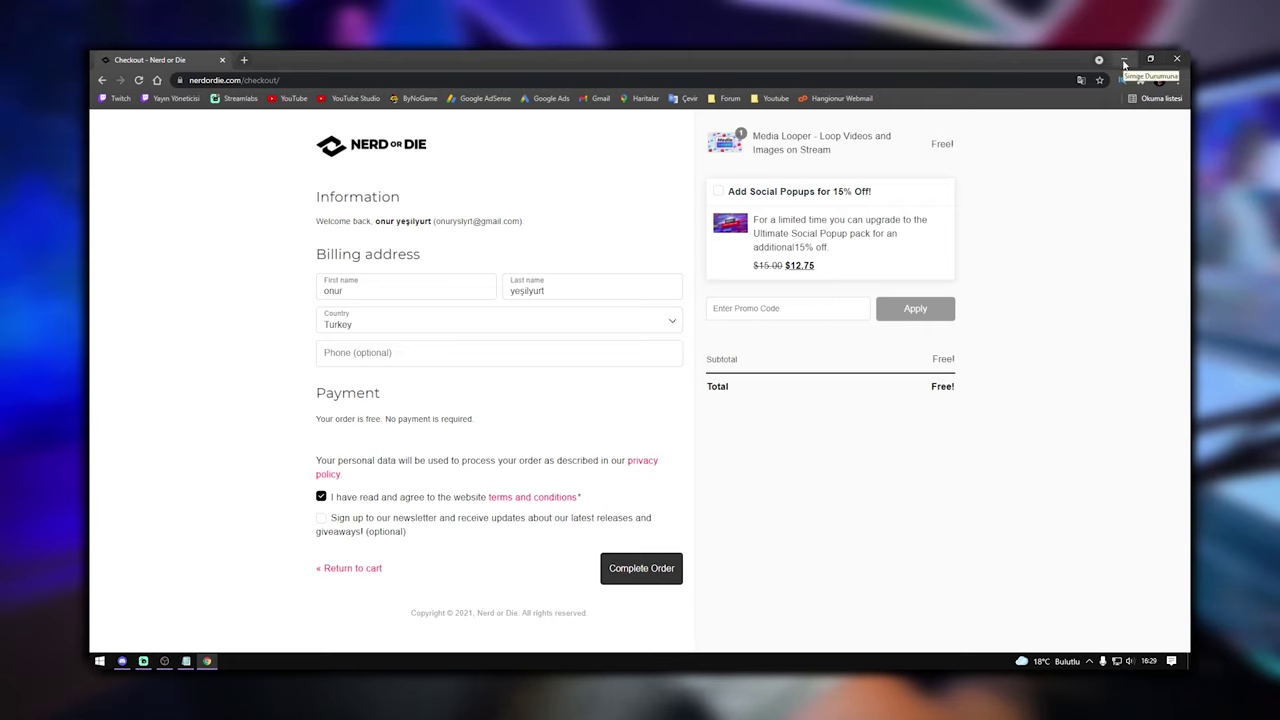
Step: Close the browser and open Social Media Popup Template.psd from the extracted Media_Looper folder's PSD Template & Defaults subfolder on the desktop
click(1177, 59)
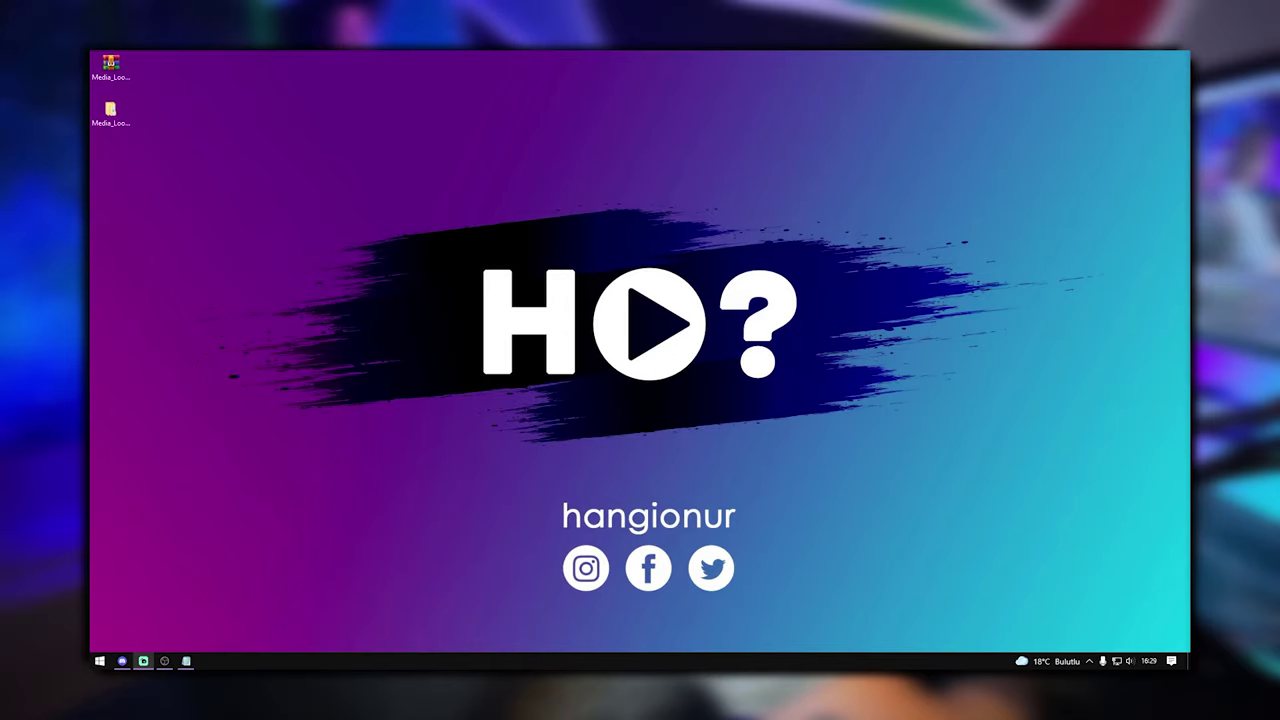
double_click(110, 112)
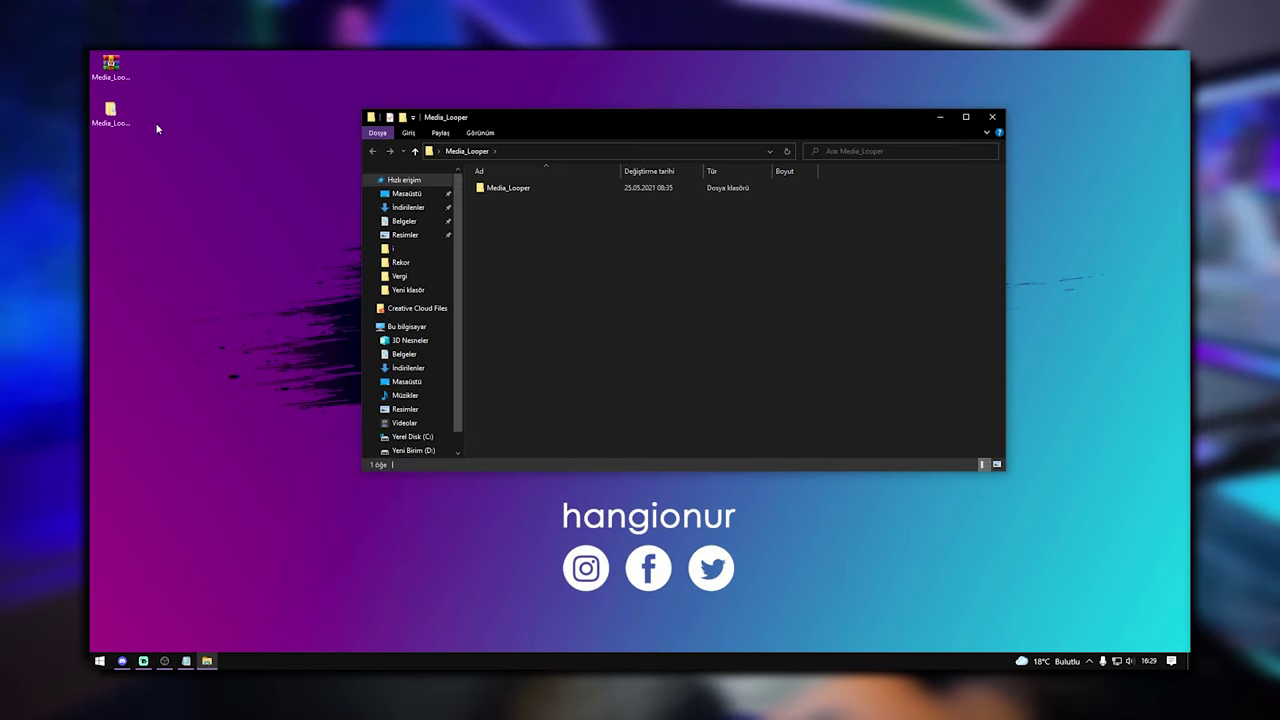
click(530, 193)
double_click(530, 193)
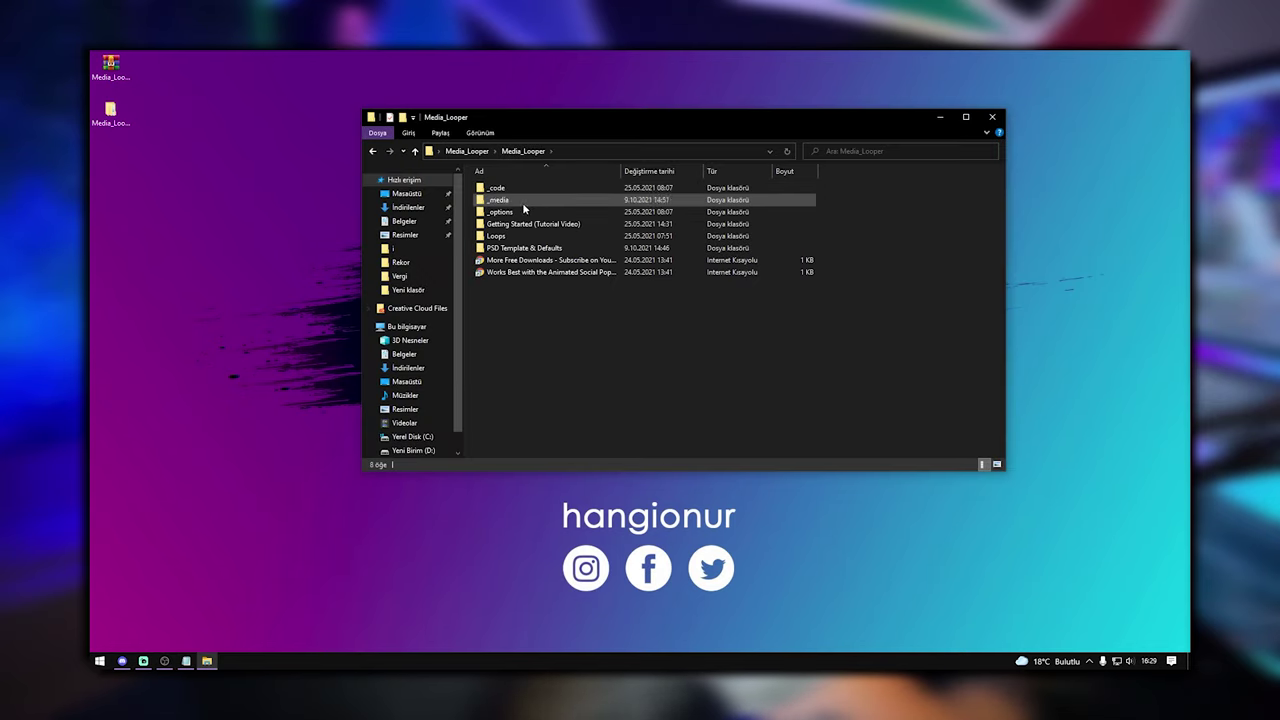
click(515, 250)
double_click(515, 257)
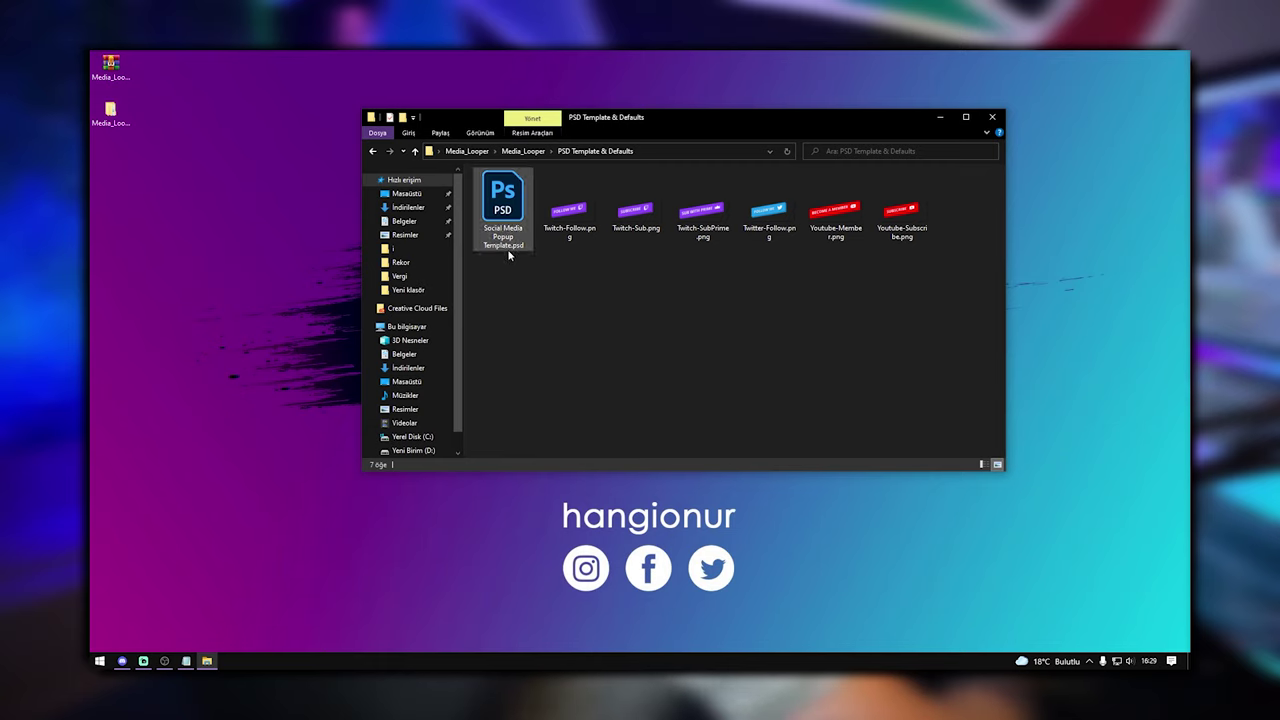
click(507, 232)
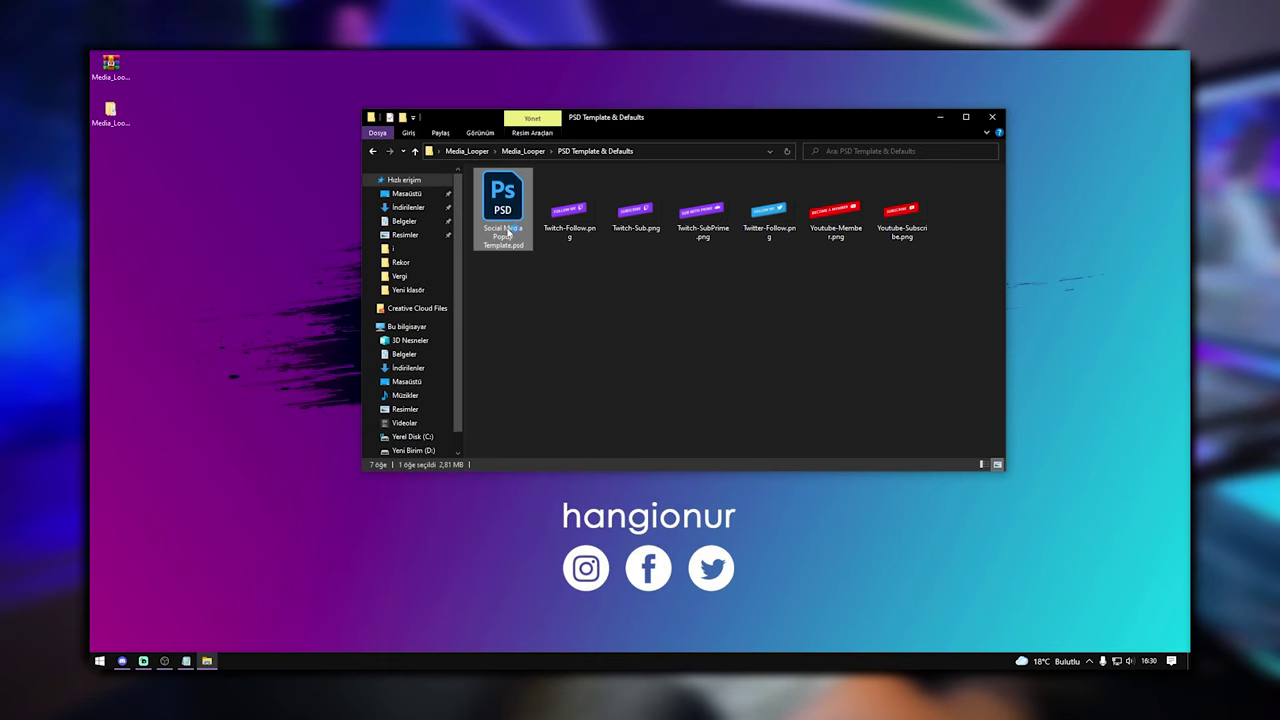
double_click(507, 232)
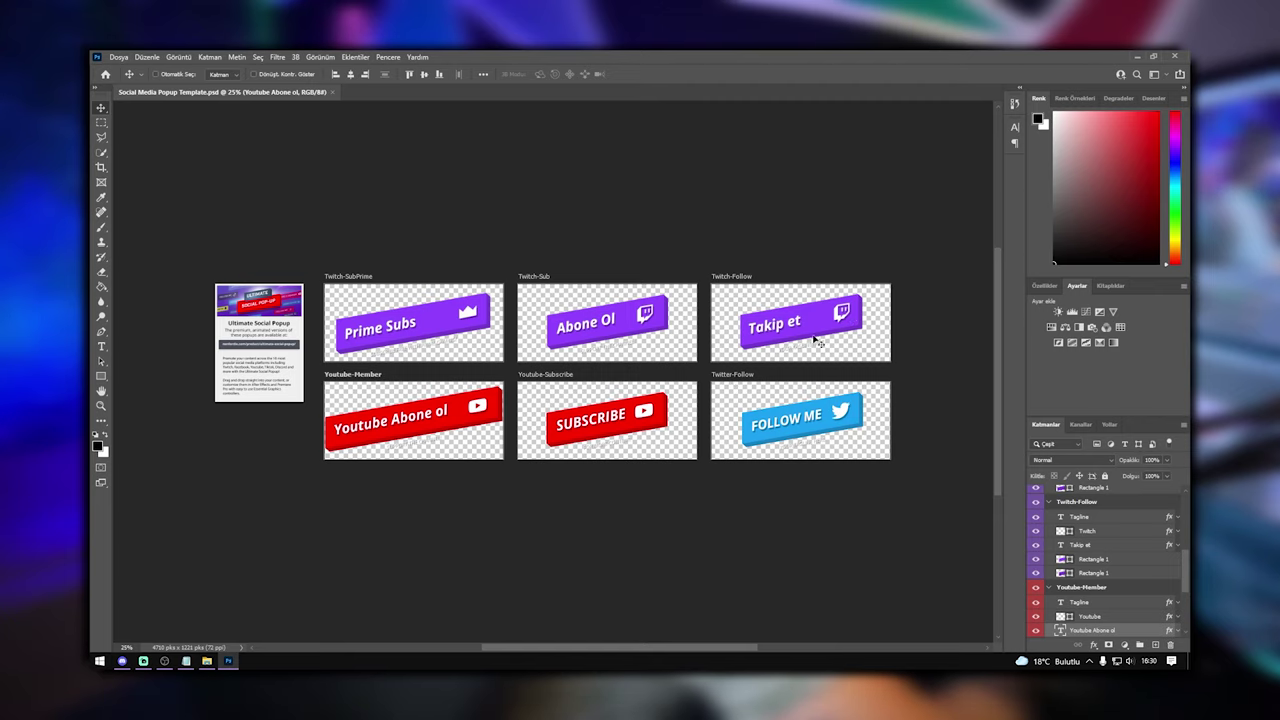
Step: Change the Twitch-SubPrime banner text to "Prime Abone ol !"
double_click(390, 333)
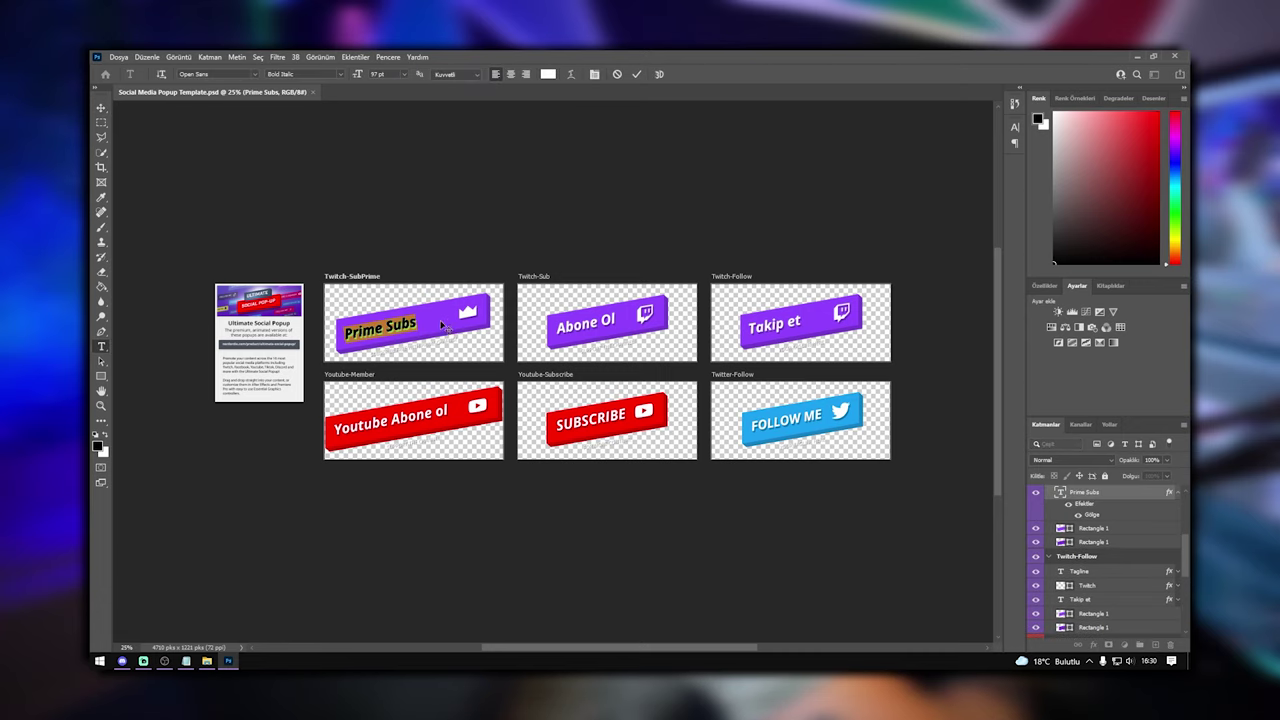
text(Prime Abone)
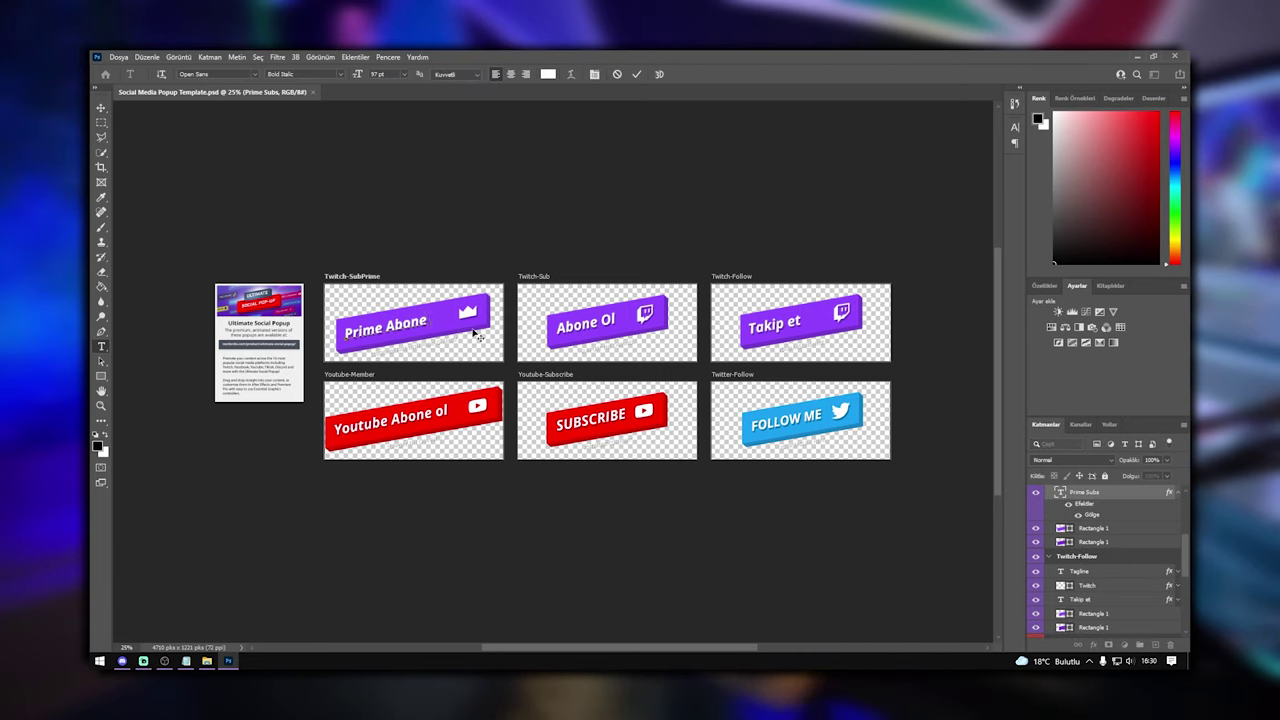
text( ol !)
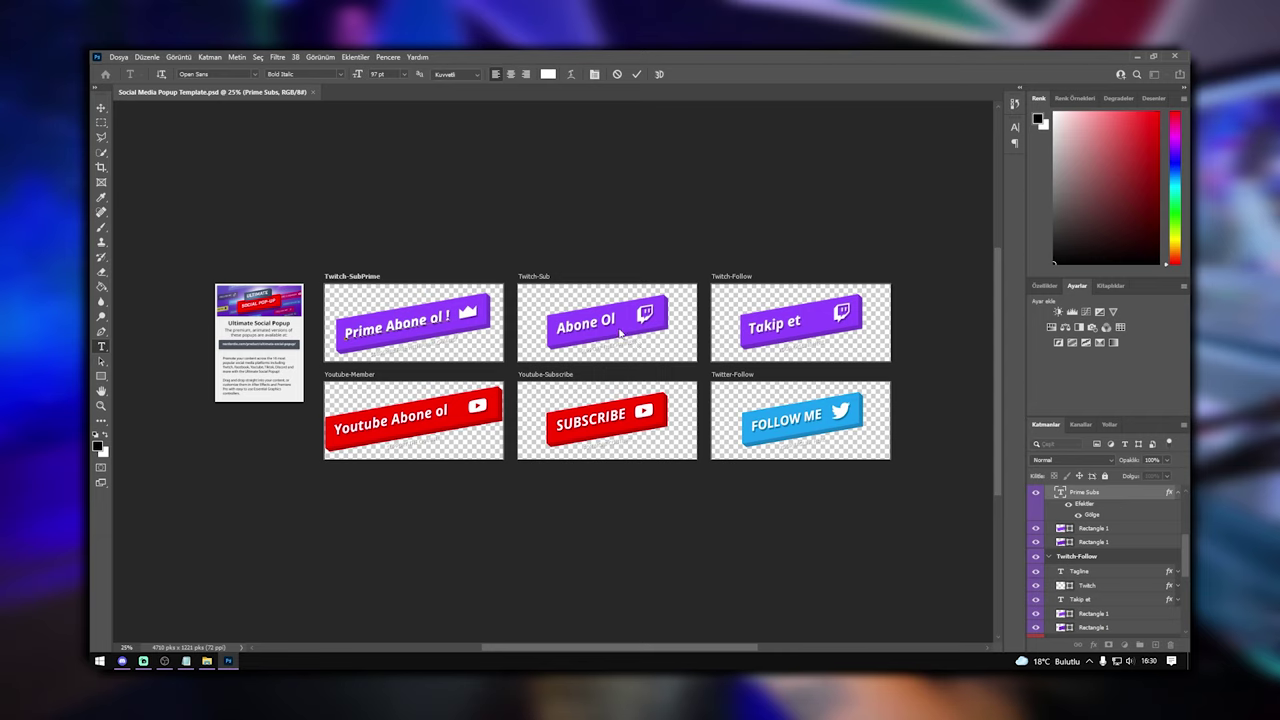
key(ctrl+Return)
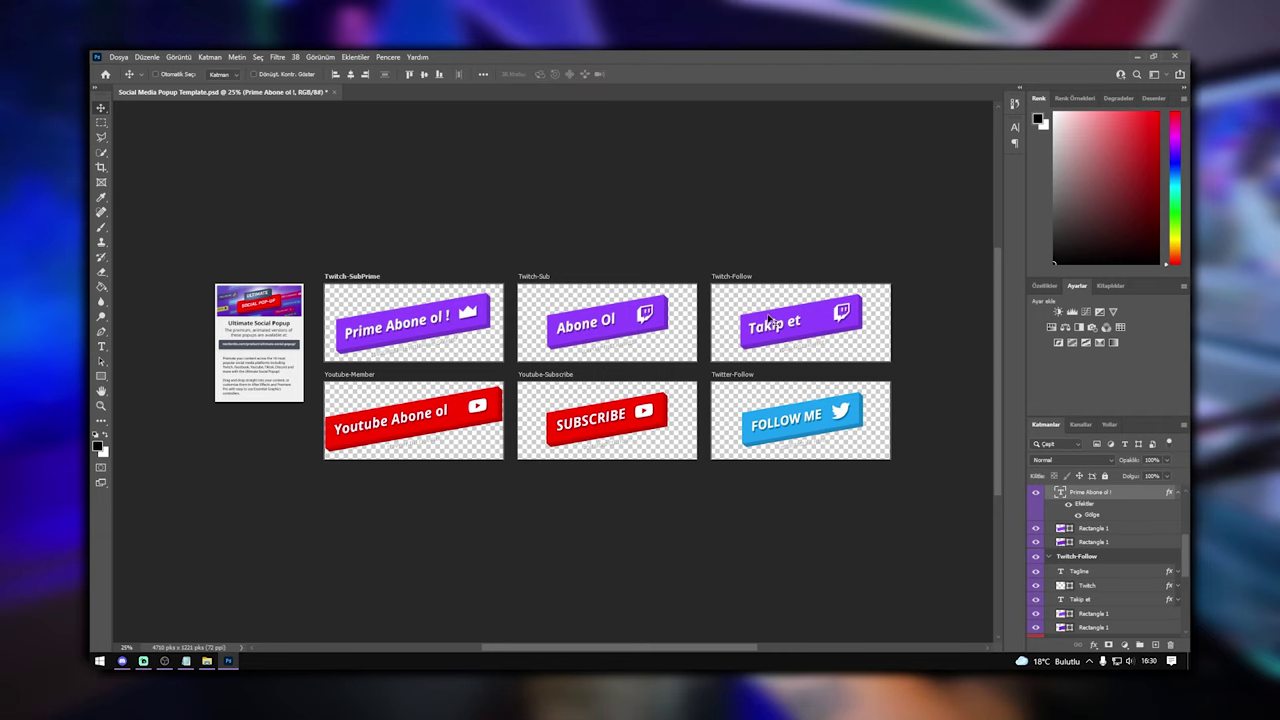
Step: Change the Twitter-Follow banner text to "Takip Et" and the Youtube-Subscribe banner text to "Abone Ol"
double_click(770, 429)
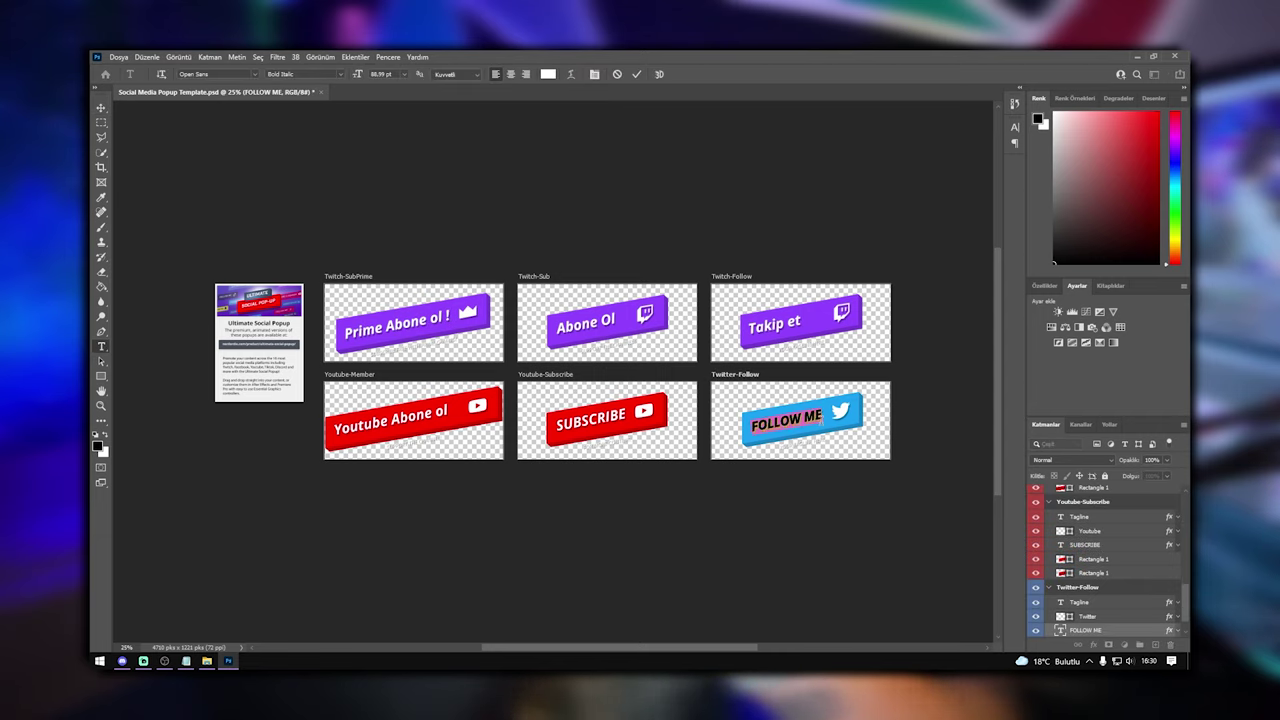
text(Takip Et)
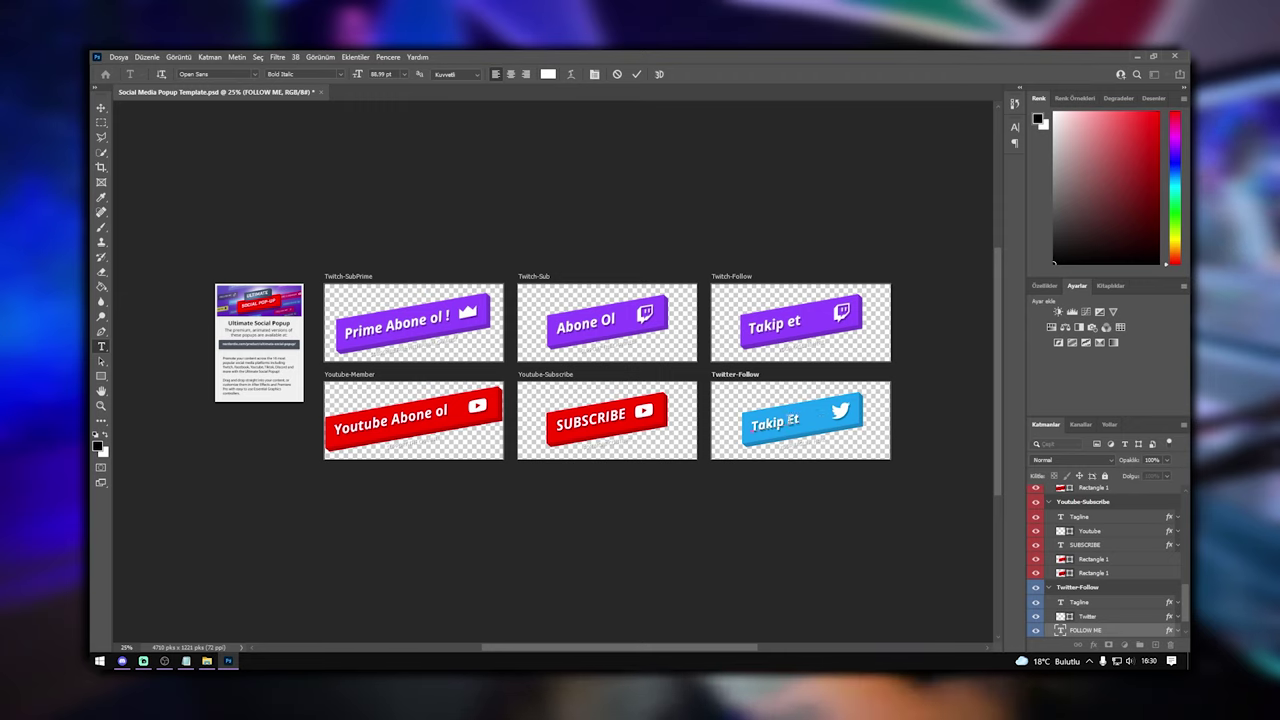
click(585, 420)
text(Abone Ol)
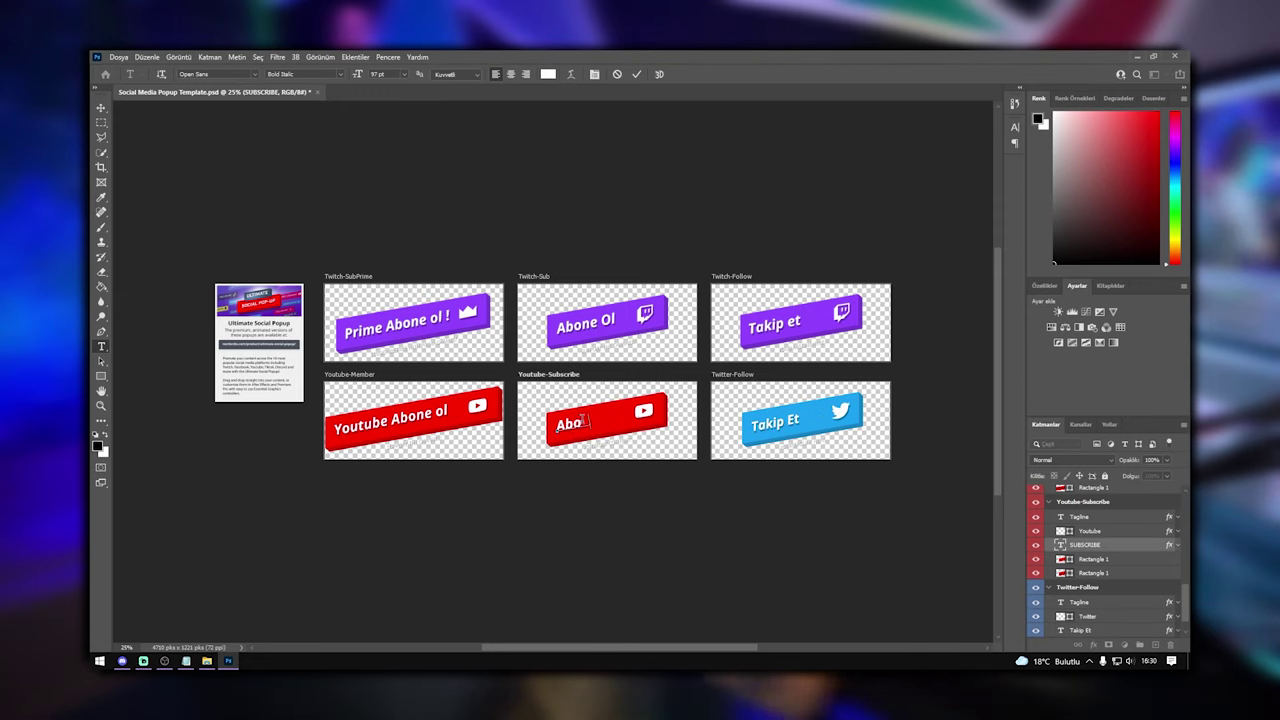
Step: Change the Youtube-Member banner text to "Youtube Katıl" and clear the tagline text beneath it
double_click(400, 420)
text(Youtube Kat)
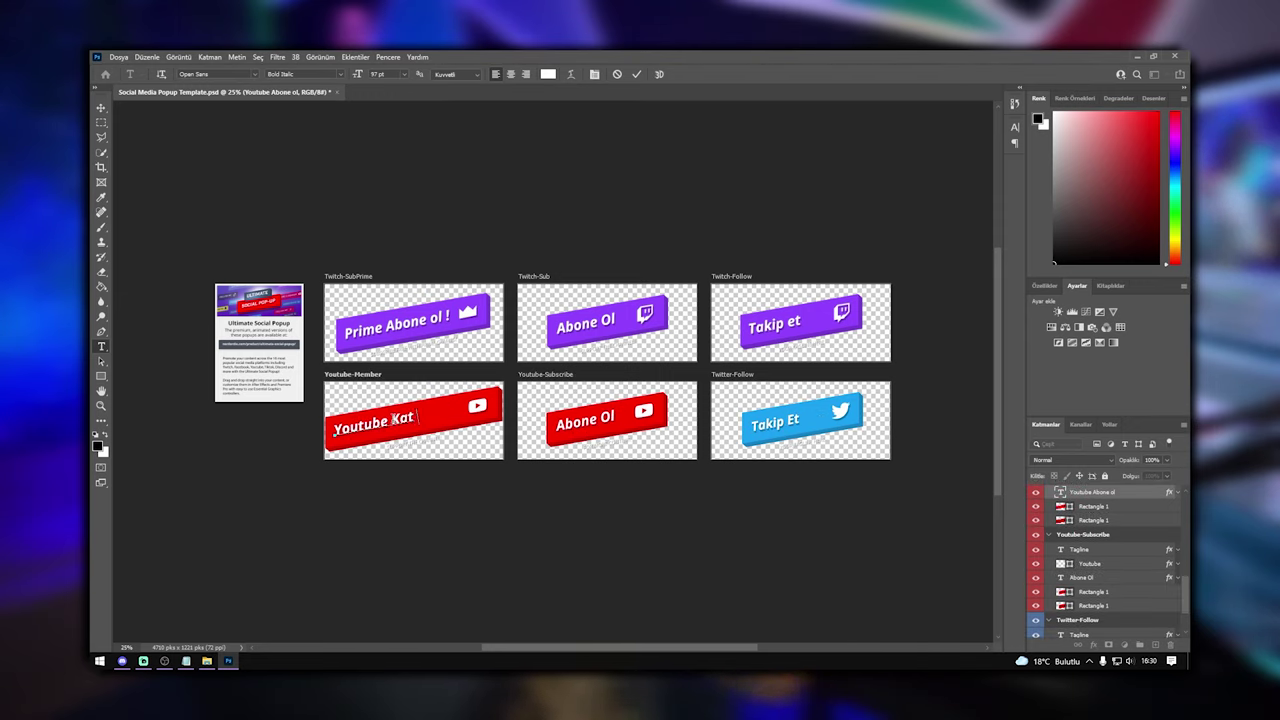
text(ıl ile)
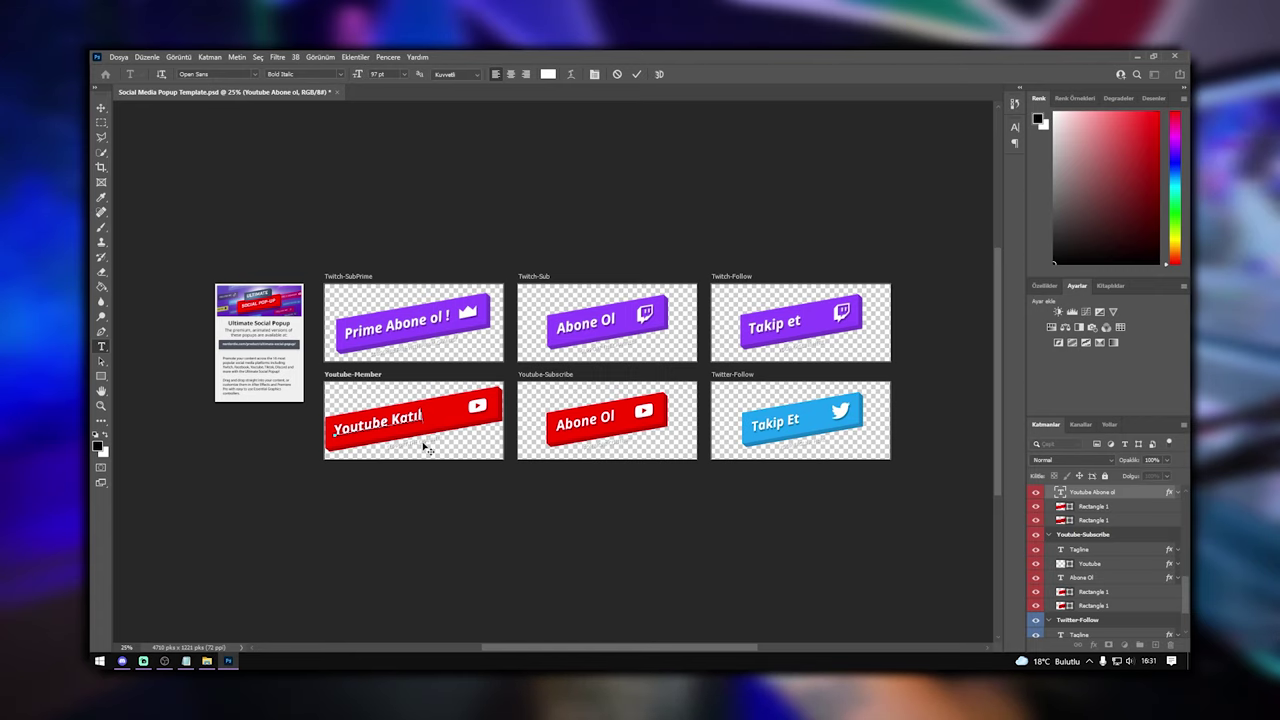
double_click(425, 448)
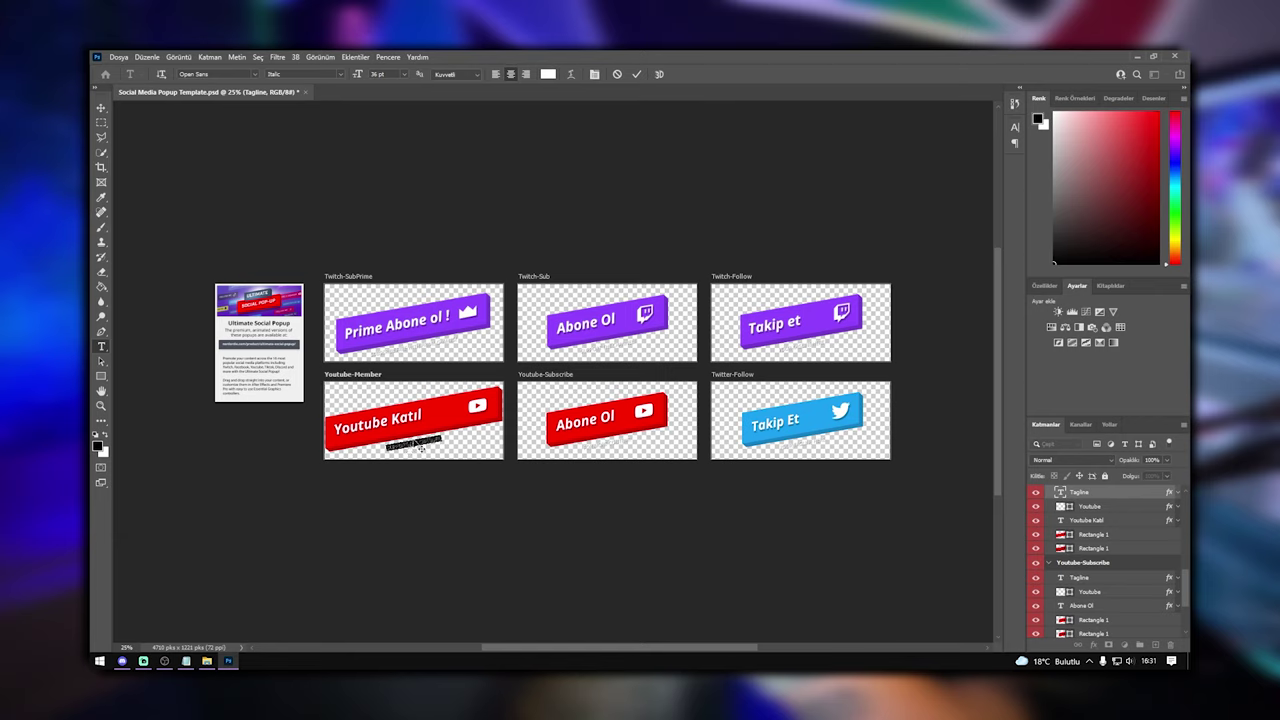
key(BackSpace)
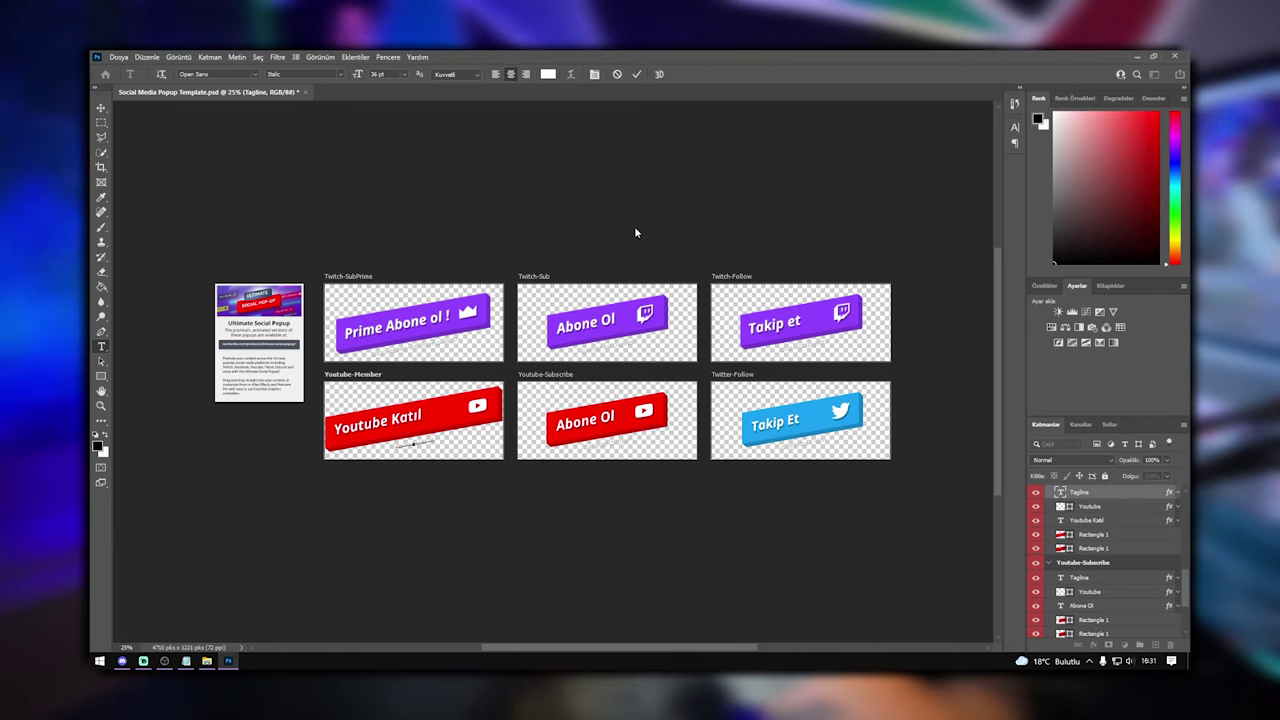
key(Escape)
key(v)
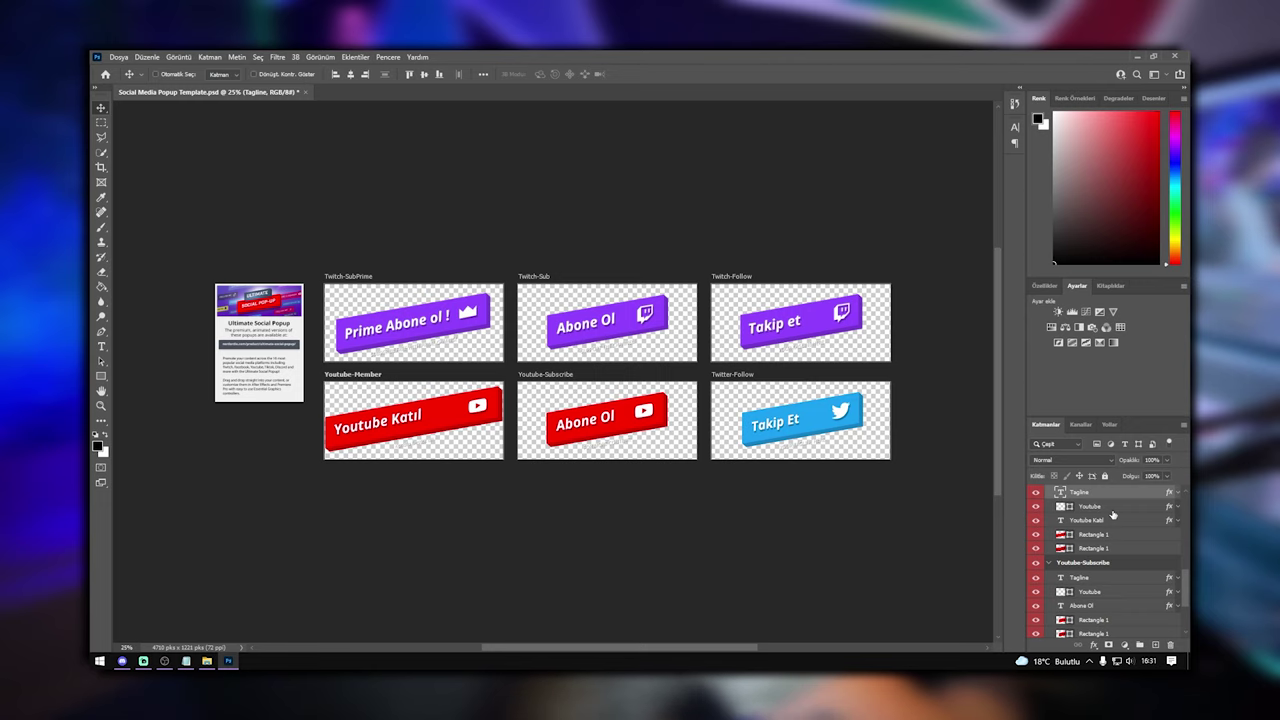
Step: Collapse all artboard groups and quick-export the Twitch-Sub artboard to the desktop as Twitch-Sub.png
ctrl+click(1064, 497)
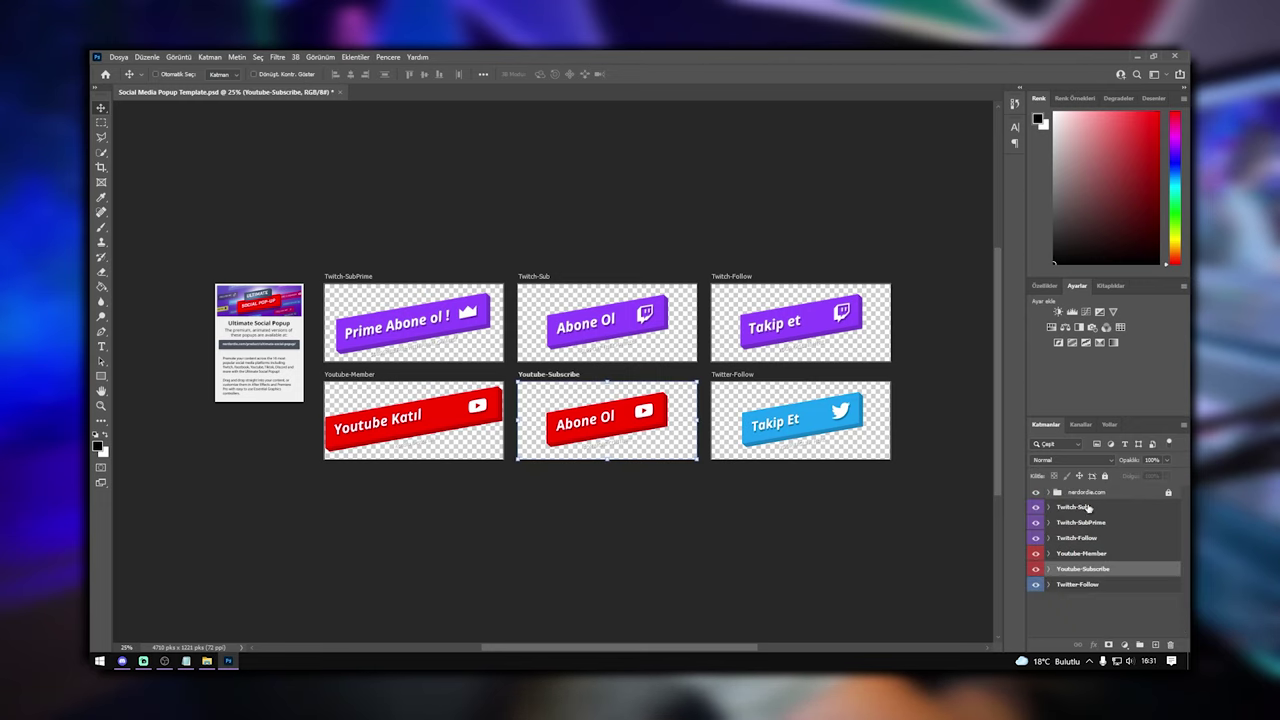
click(1098, 507)
click(1098, 522)
click(1099, 538)
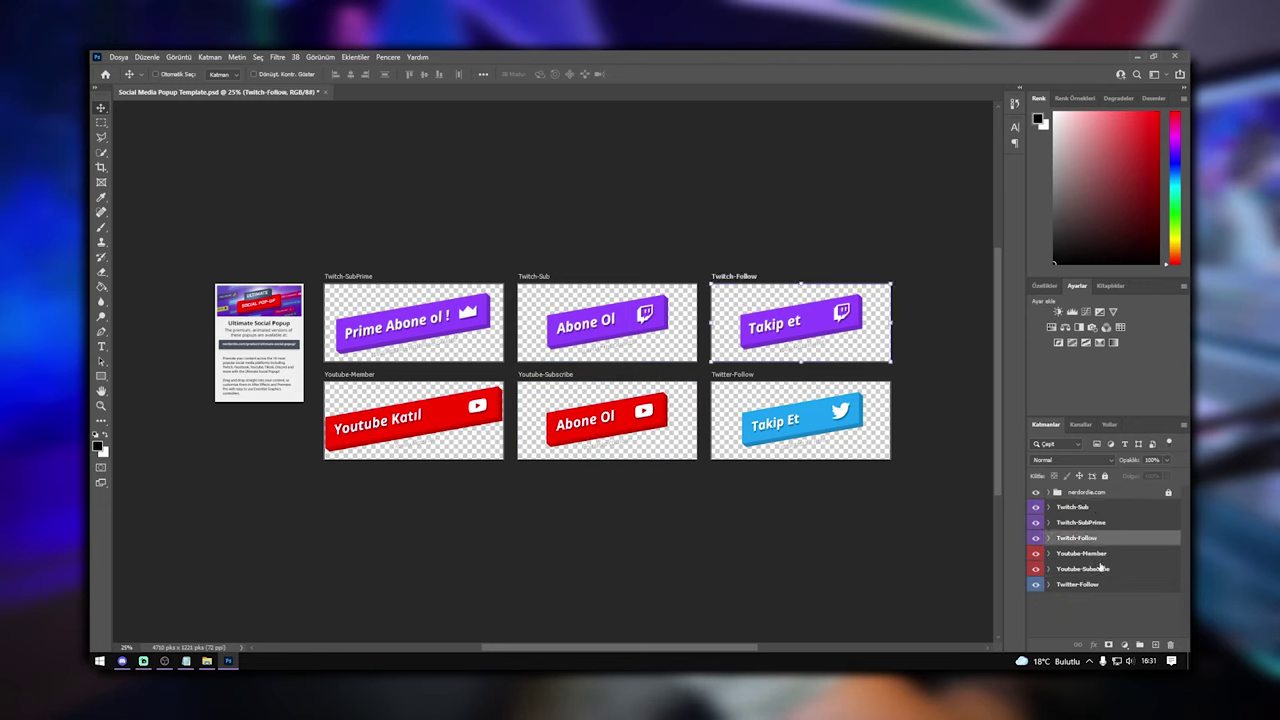
click(1099, 568)
click(1092, 508)
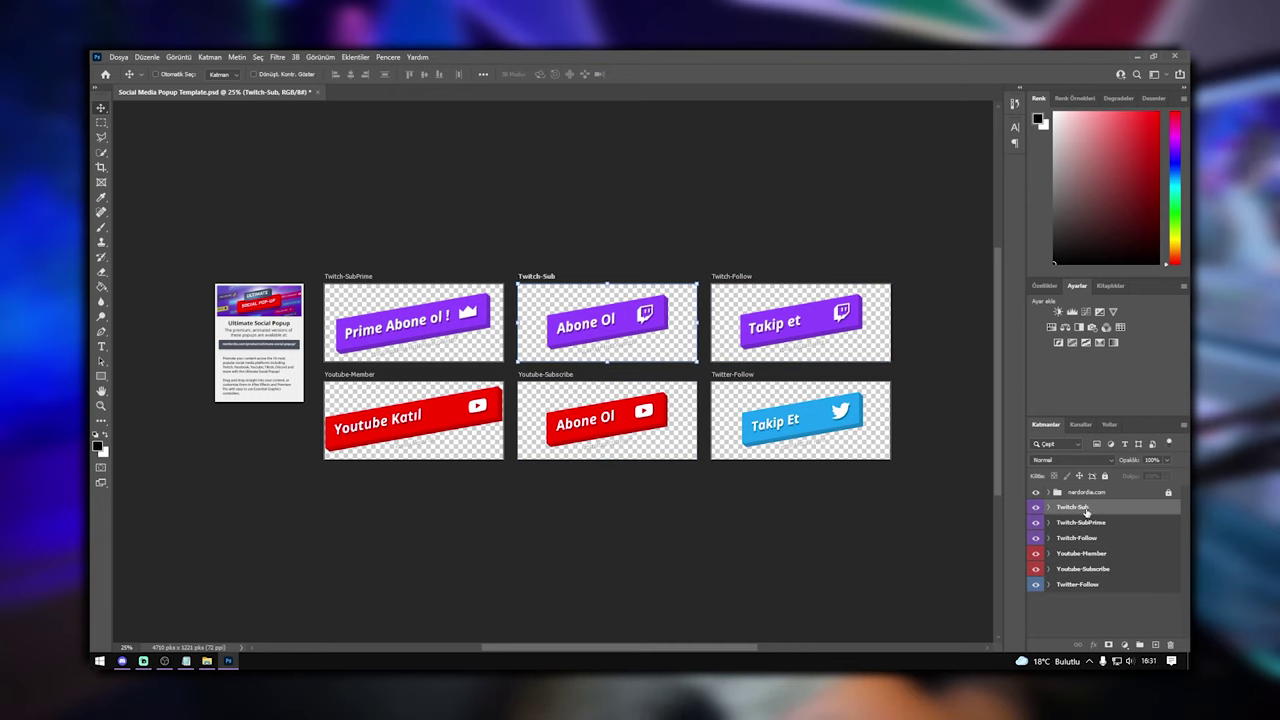
right_click(1081, 510)
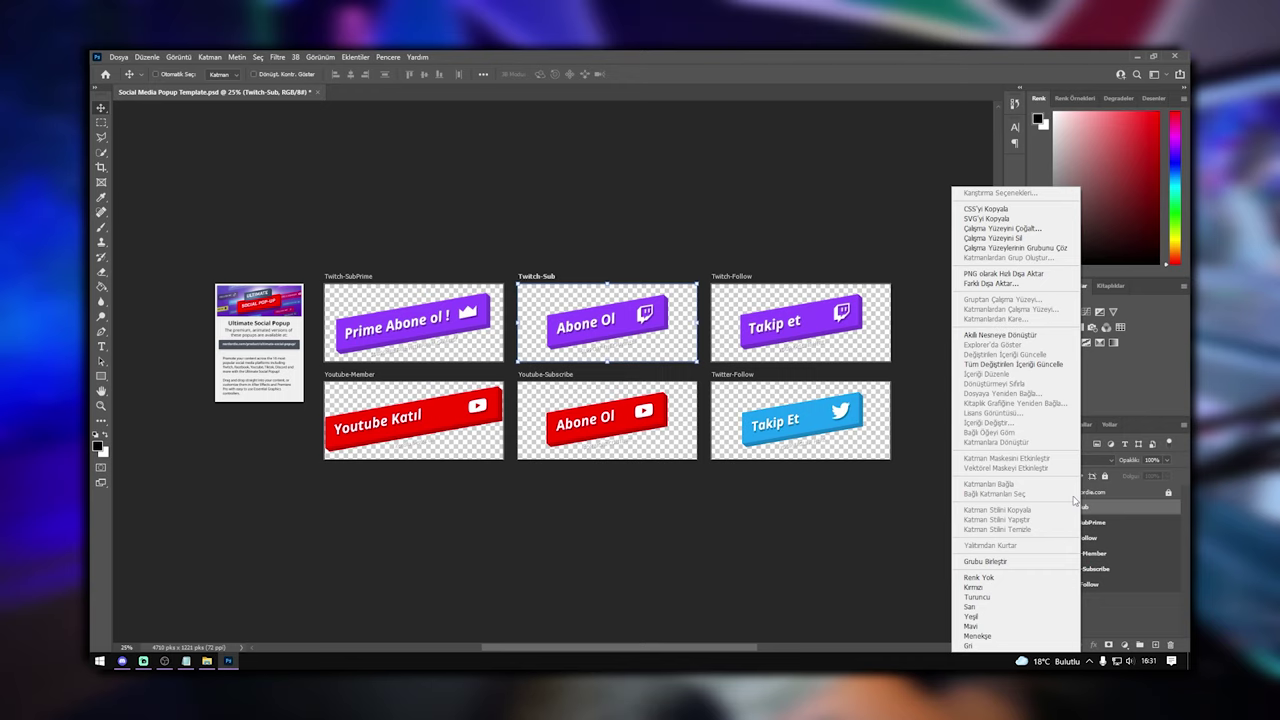
click(1015, 276)
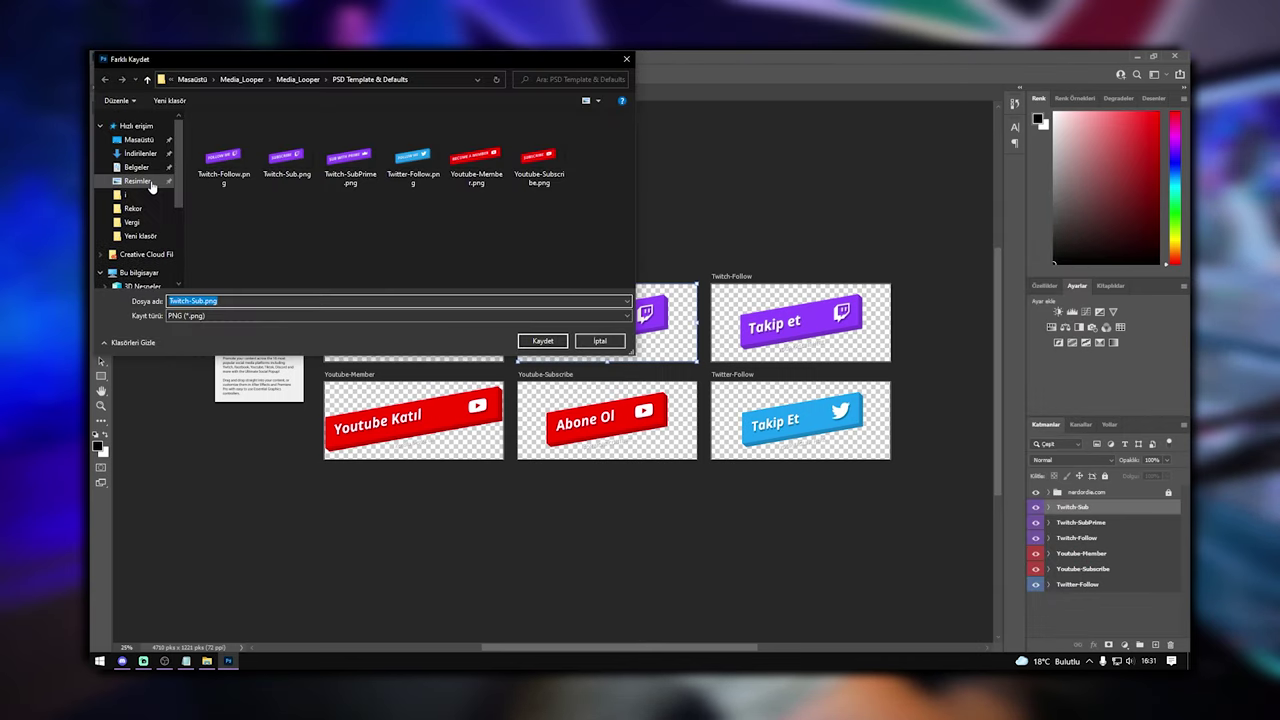
click(140, 140)
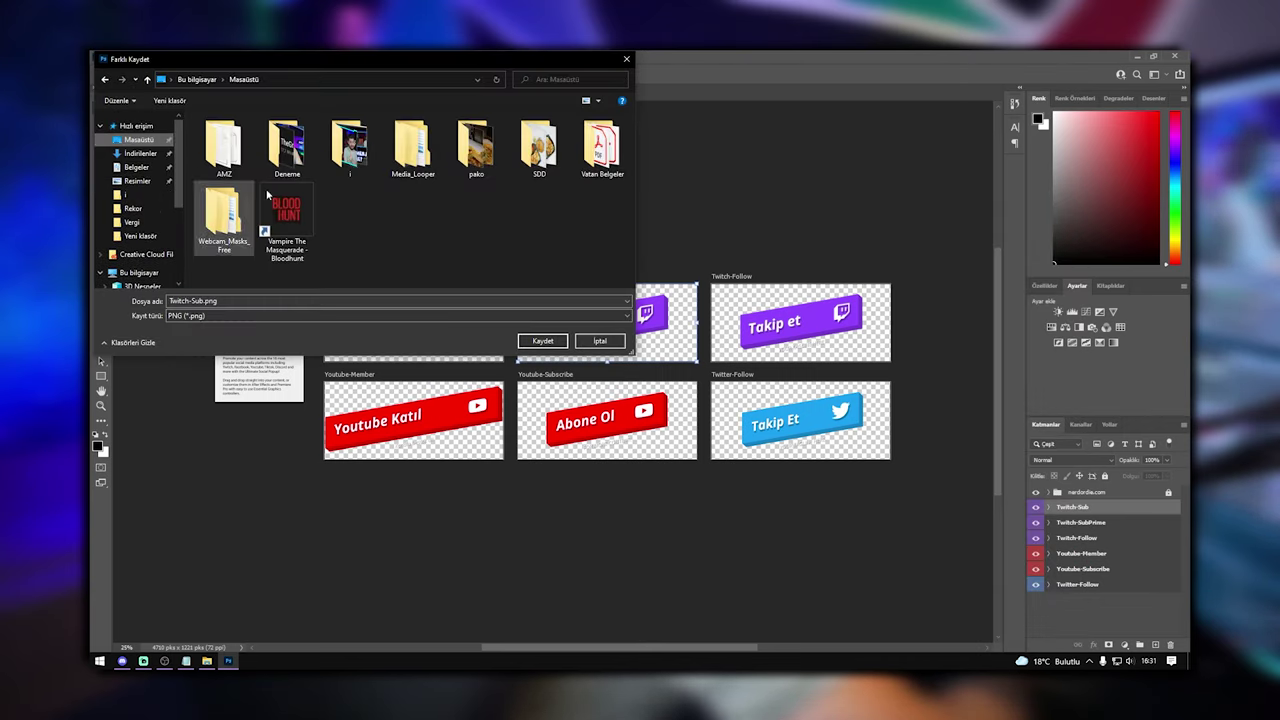
click(530, 341)
Step: Quick-export the Twitch-SubPrime artboard as a PNG
click(1078, 523)
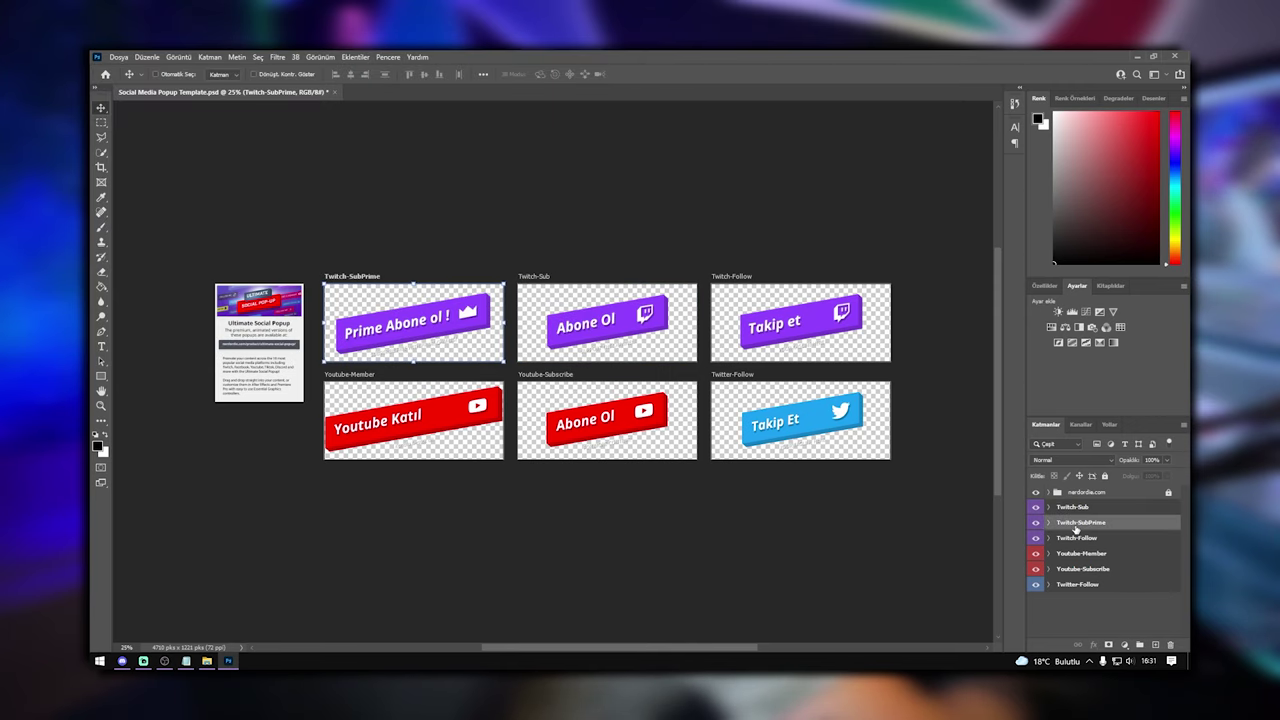
right_click(1077, 525)
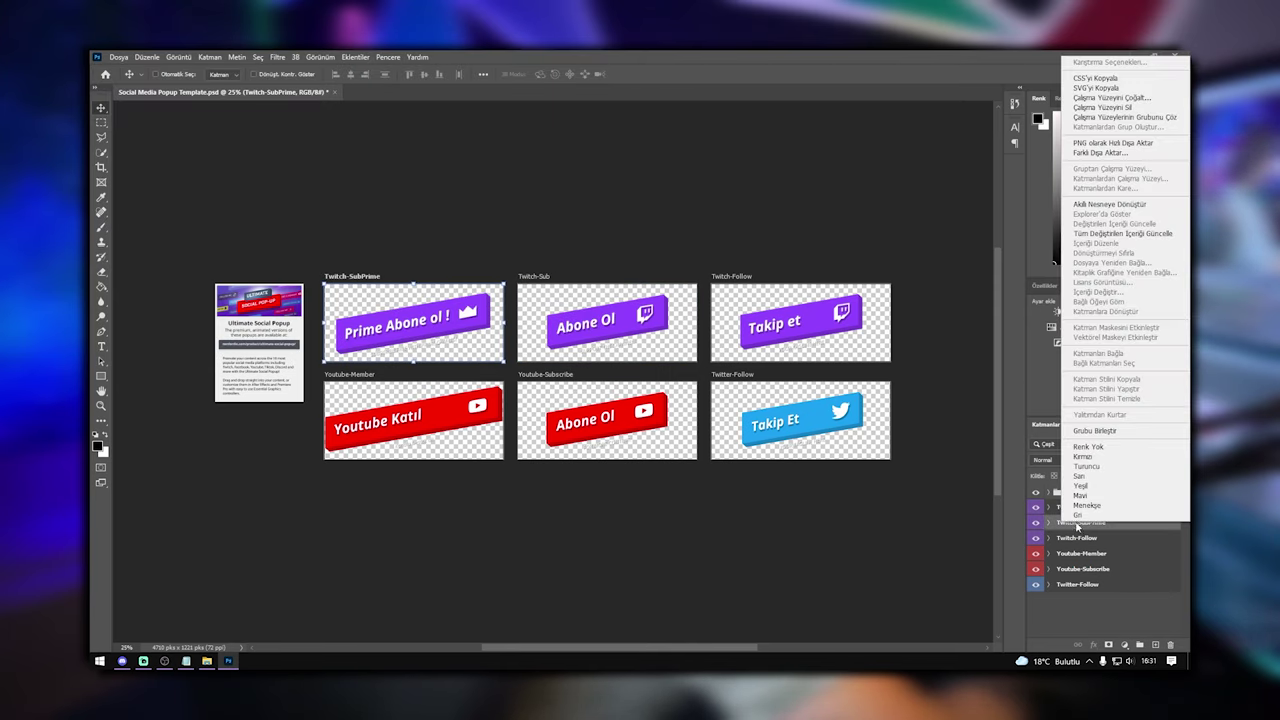
click(1112, 143)
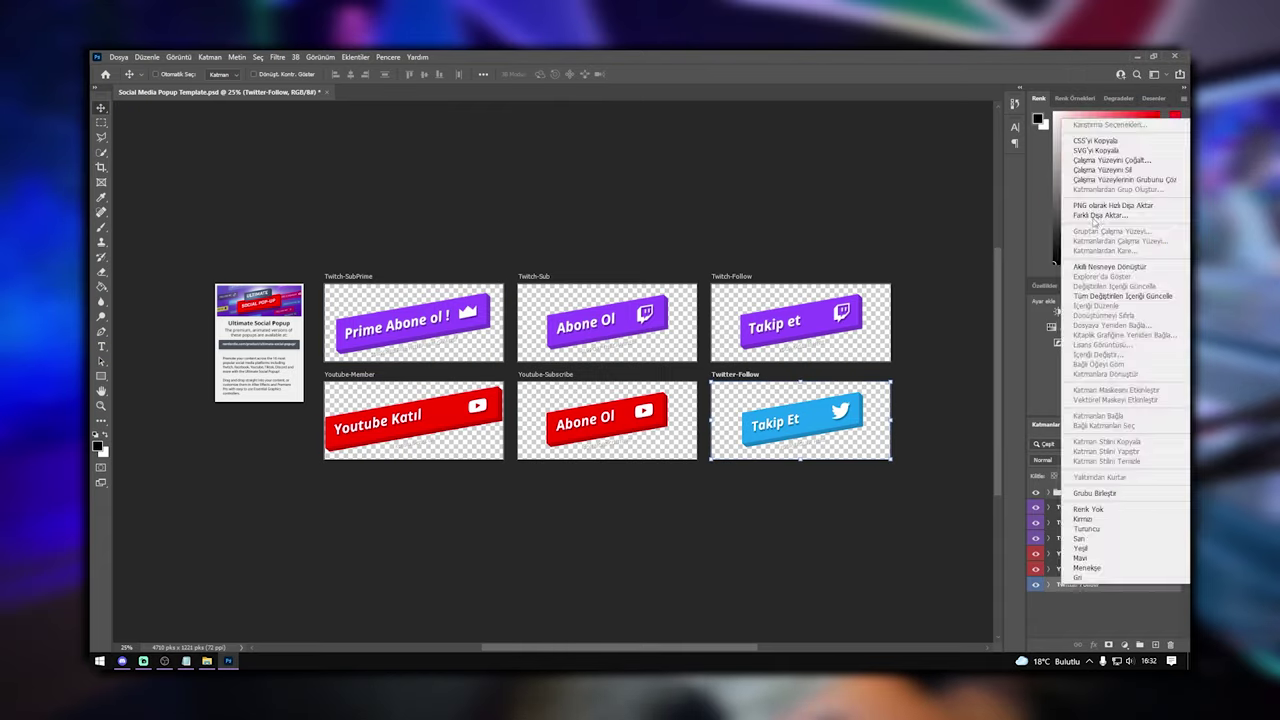
Step: Close Photoshop and go back to the inner Media_Looper folder in File Explorer
click(1172, 57)
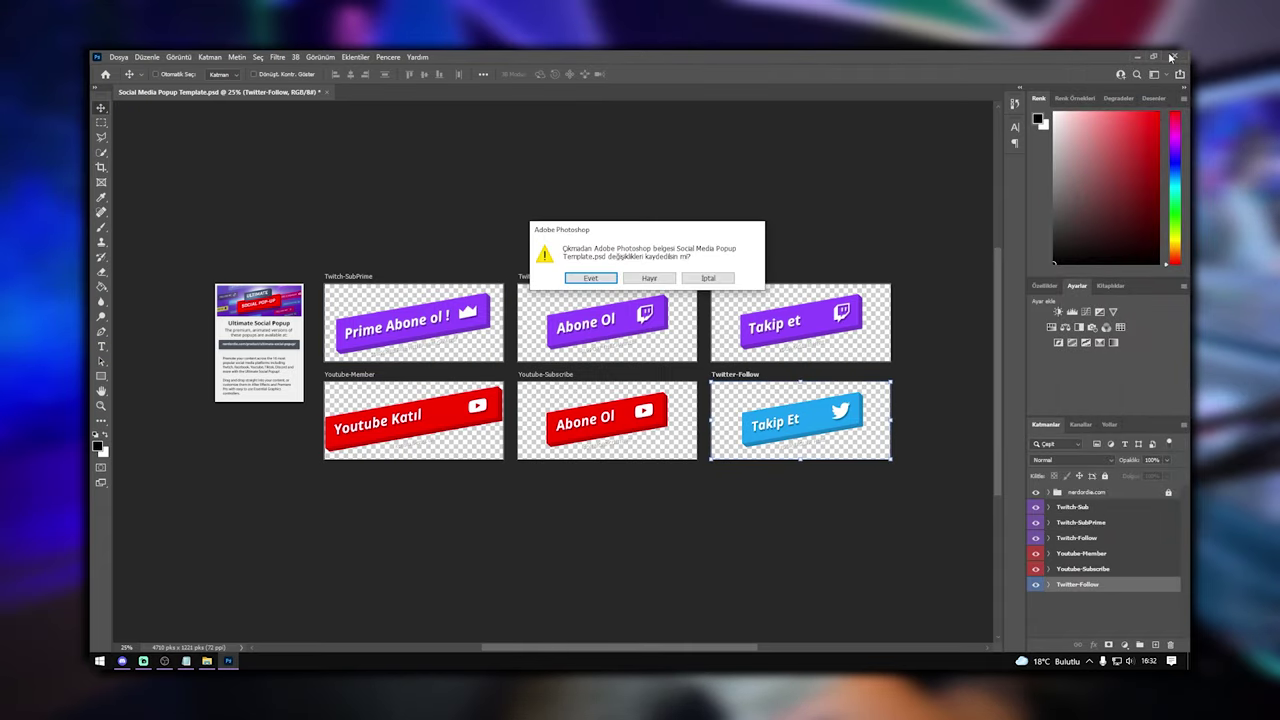
click(700, 322)
drag(197, 140, 95, 332)
click(545, 339)
click(415, 151)
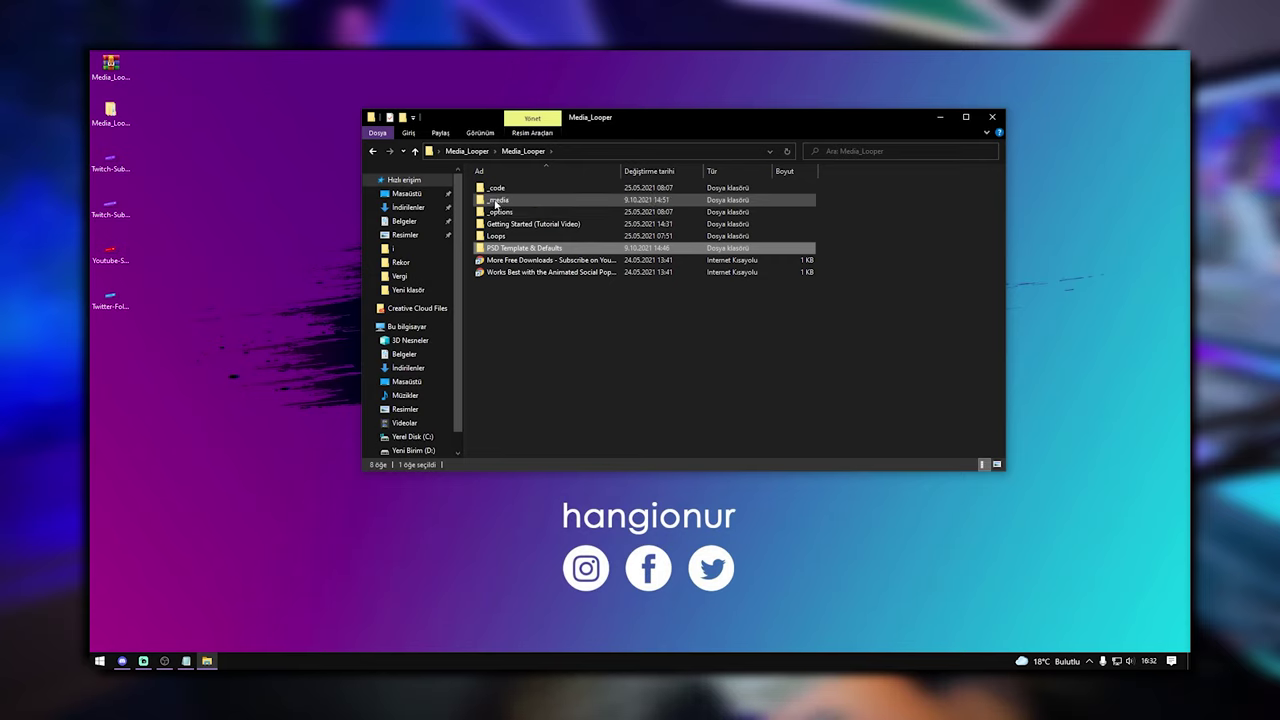
Step: Look through the files in the _media folder and return to the Media_Looper folder
double_click(495, 201)
drag(491, 280, 716, 228)
drag(717, 278, 452, 190)
click(624, 298)
click(415, 151)
Step: Arrange the Media_Looper folder window side by side with the OBS window
drag(695, 124, 452, 121)
drag(526, 107, 92, 130)
click(807, 383)
click(325, 345)
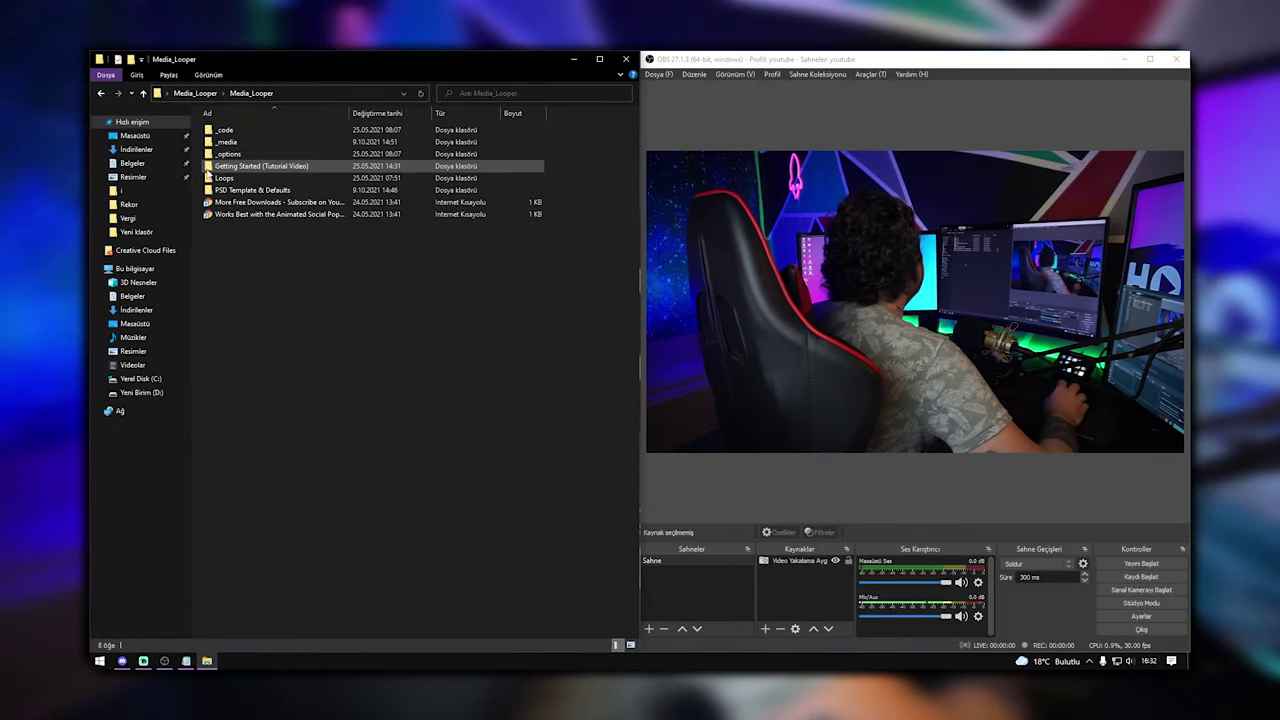
Step: Add 0-delay.html from the Loops folder's Play All - Then Delay subfolder as a source in the OBS scene
double_click(244, 178)
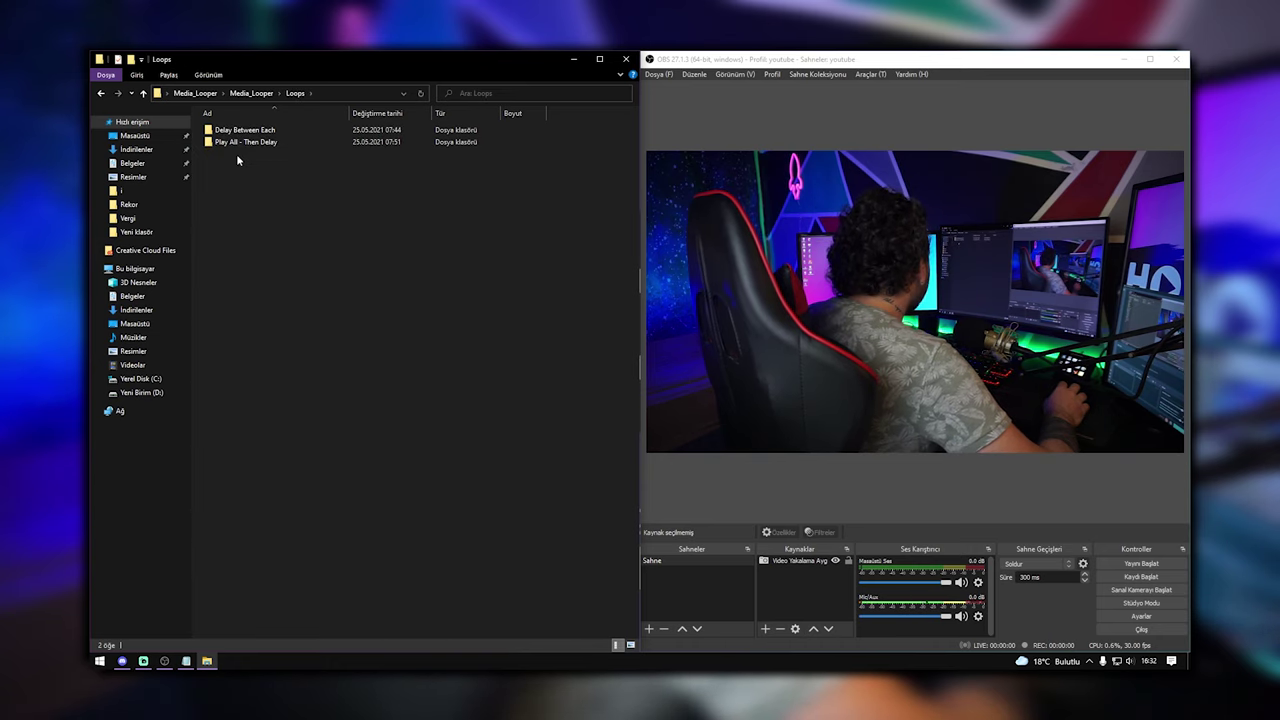
double_click(236, 143)
click(235, 133)
drag(238, 135, 797, 603)
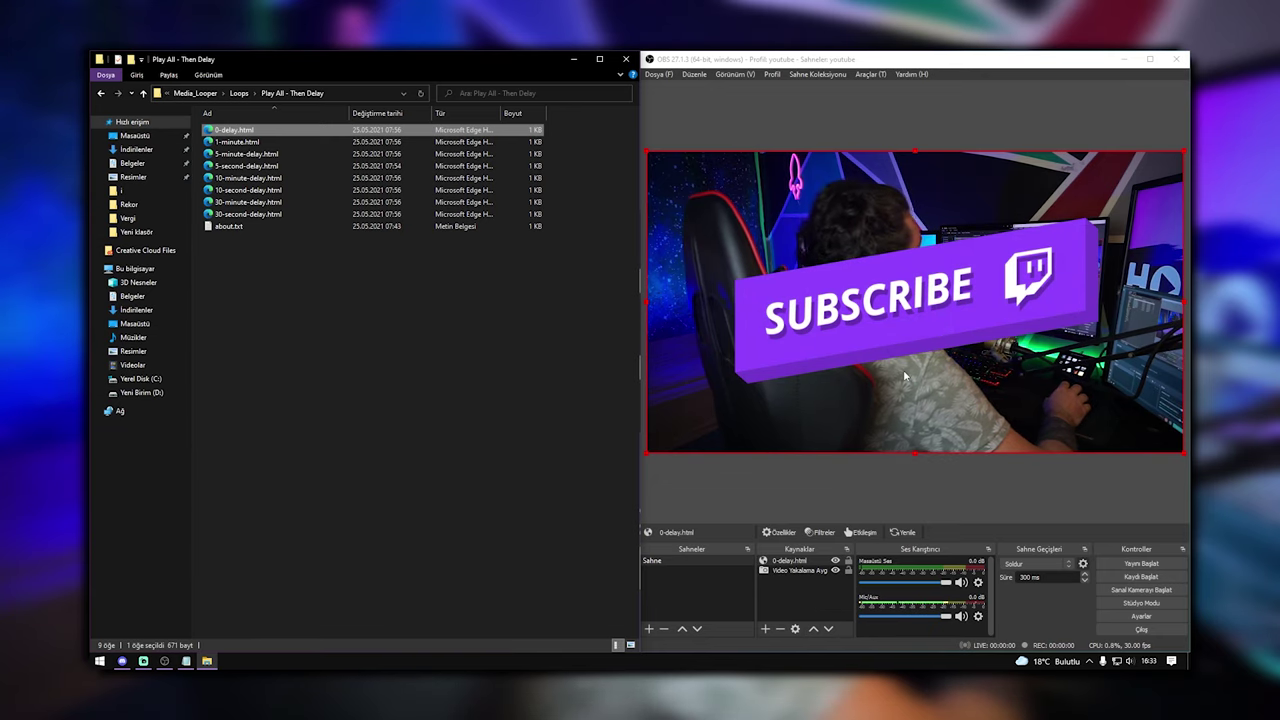
Step: Shrink the 0-delay.html source to about a third of the canvas width in the scene's lower-left corner
click(939, 487)
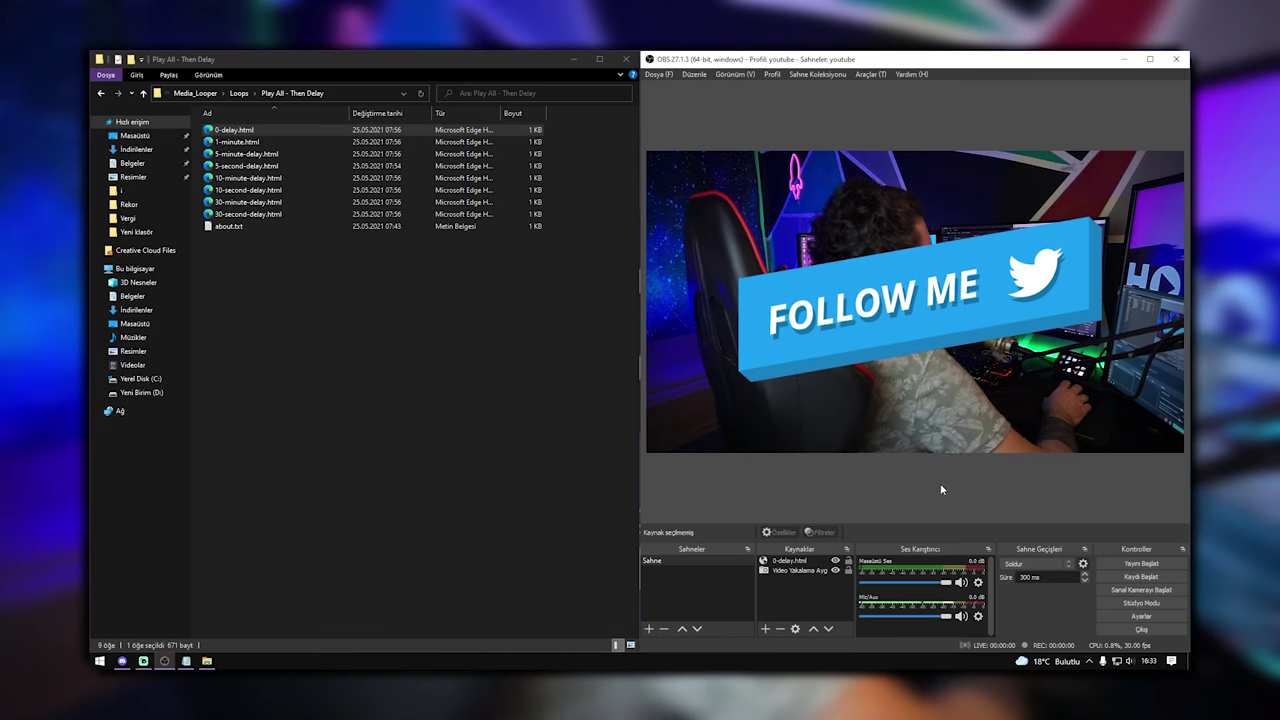
click(940, 440)
drag(1182, 150, 826, 352)
mouse_move(743, 400)
mouse_down()
mouse_move(950, 249)
mouse_move(1064, 218)
mouse_move(860, 381)
mouse_move(739, 401)
mouse_up()
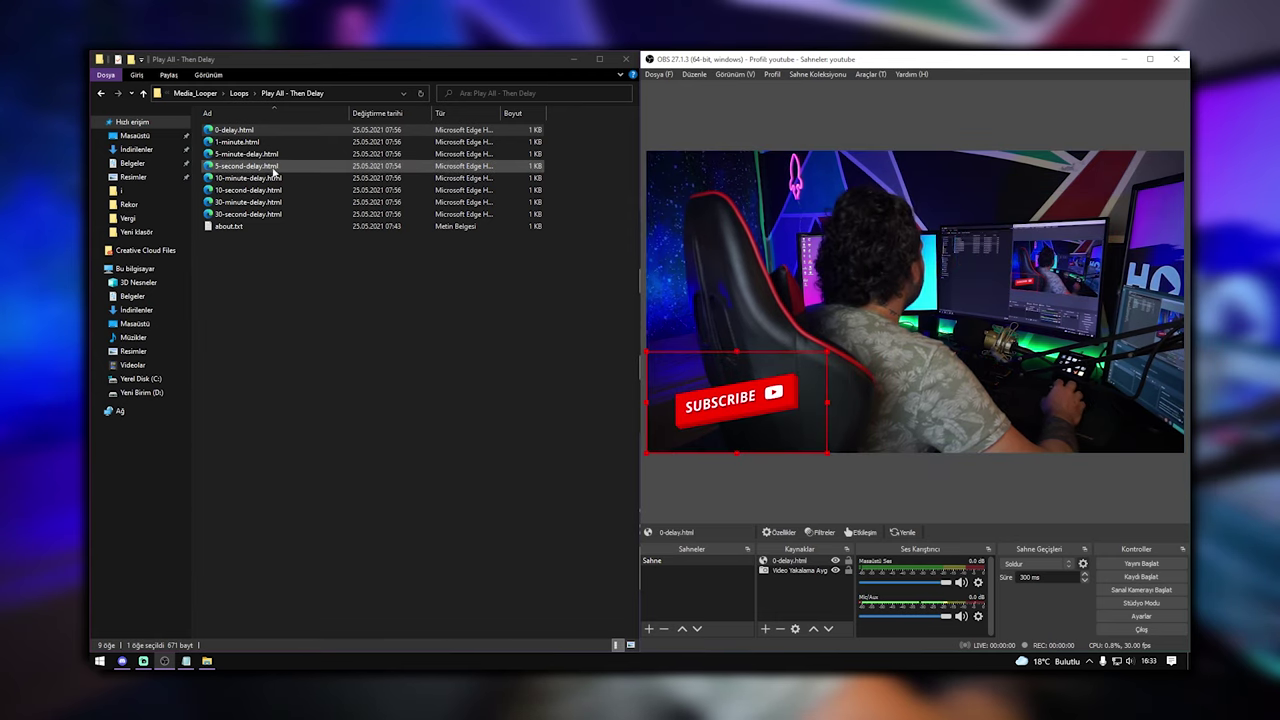
drag(238, 131, 786, 580)
click(268, 133)
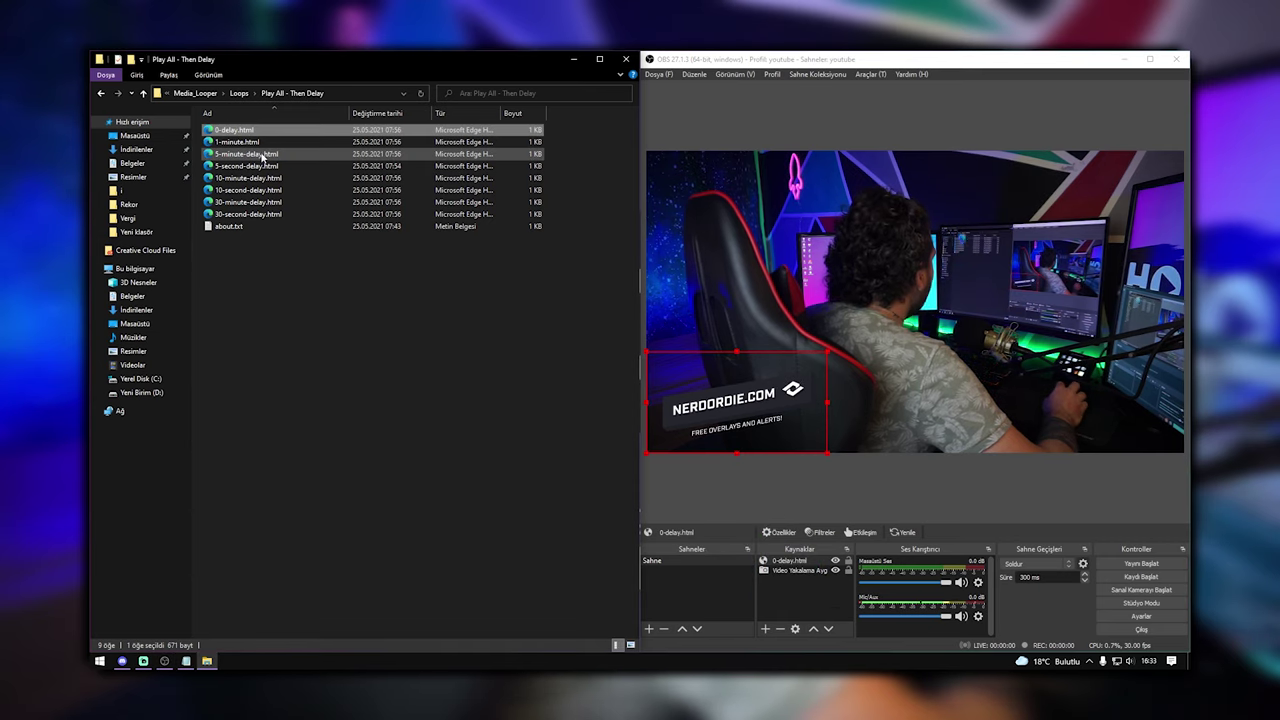
Step: Go through the delay variants in the Play All - Then Delay folder, from 0-delay.html to the second and minute delays
click(268, 133)
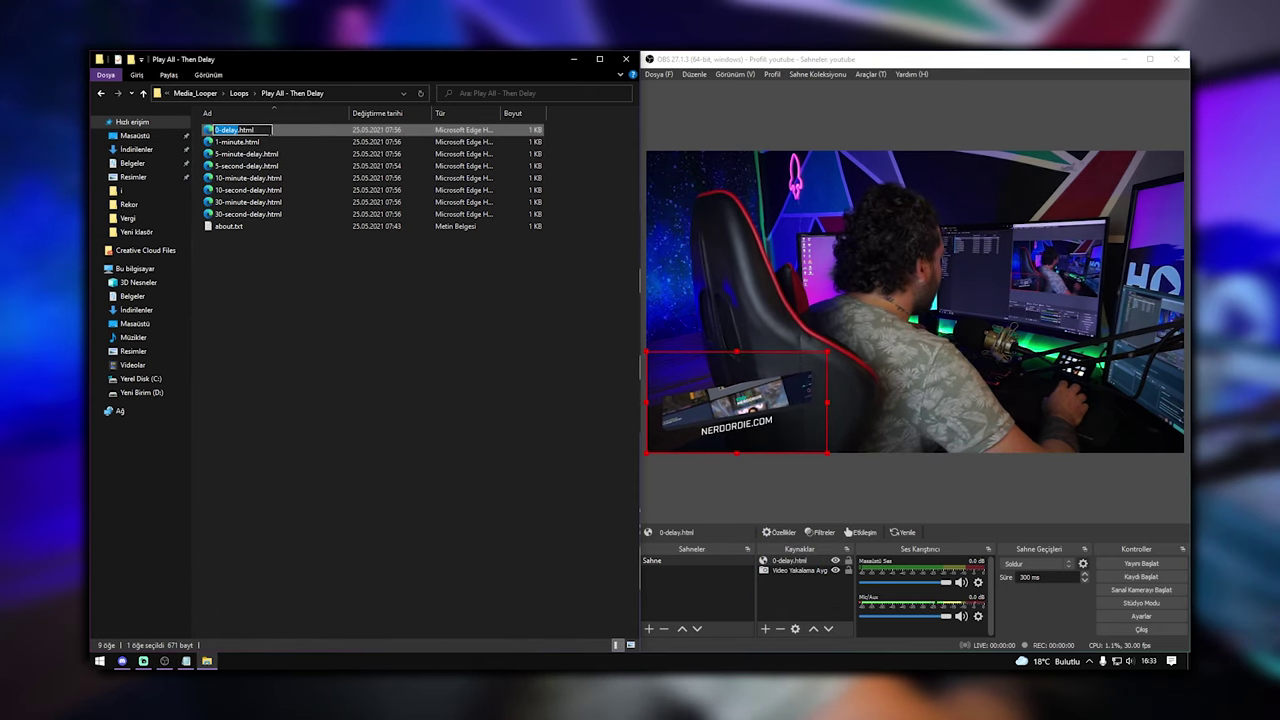
click(268, 141)
click(240, 141)
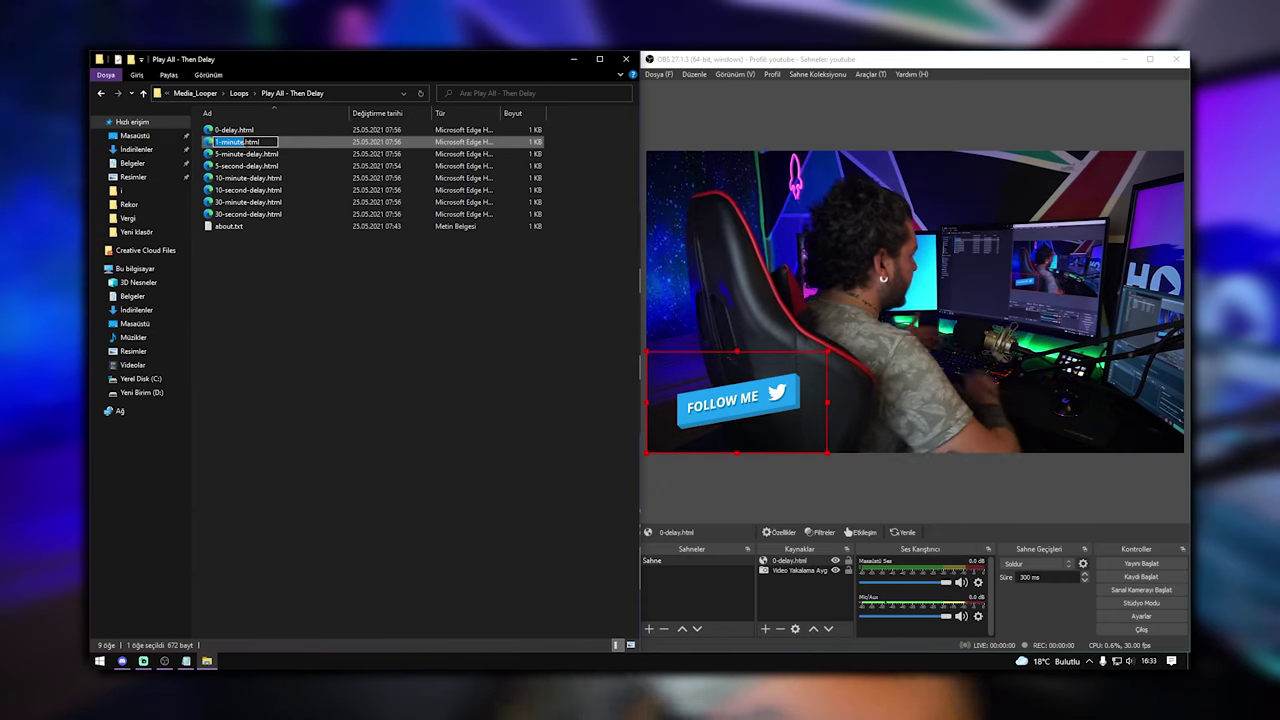
click(257, 215)
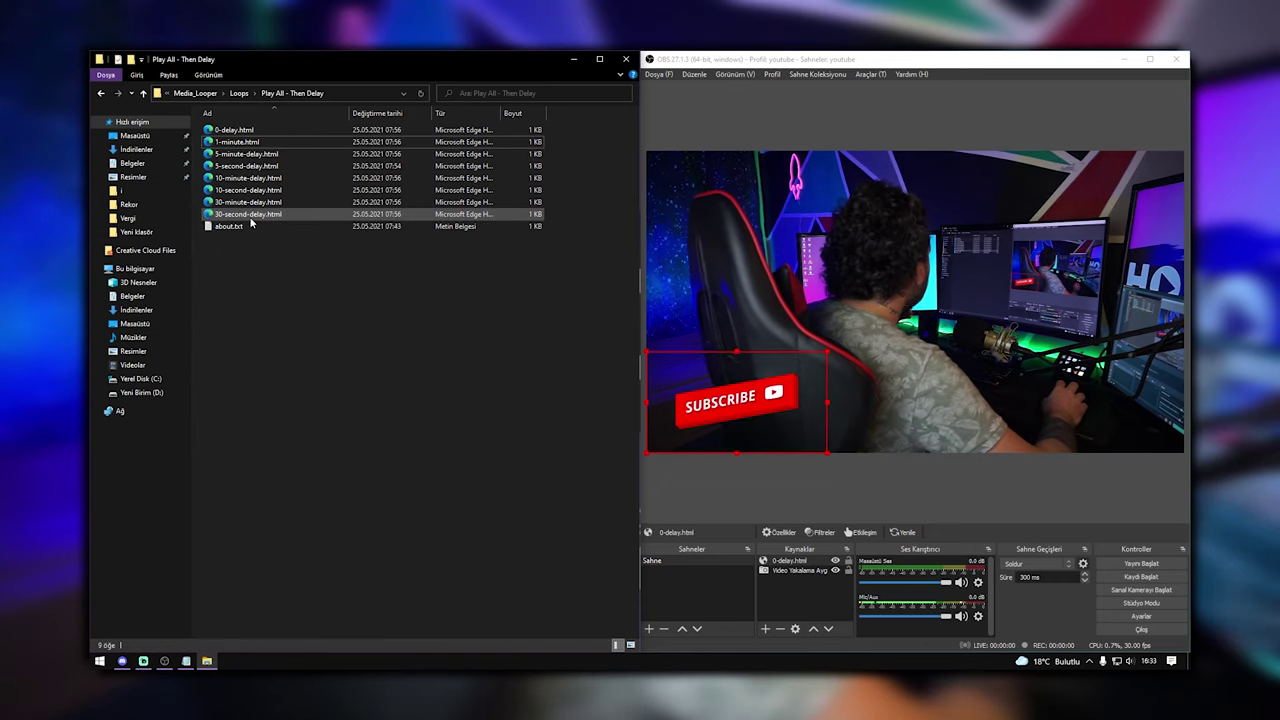
click(251, 206)
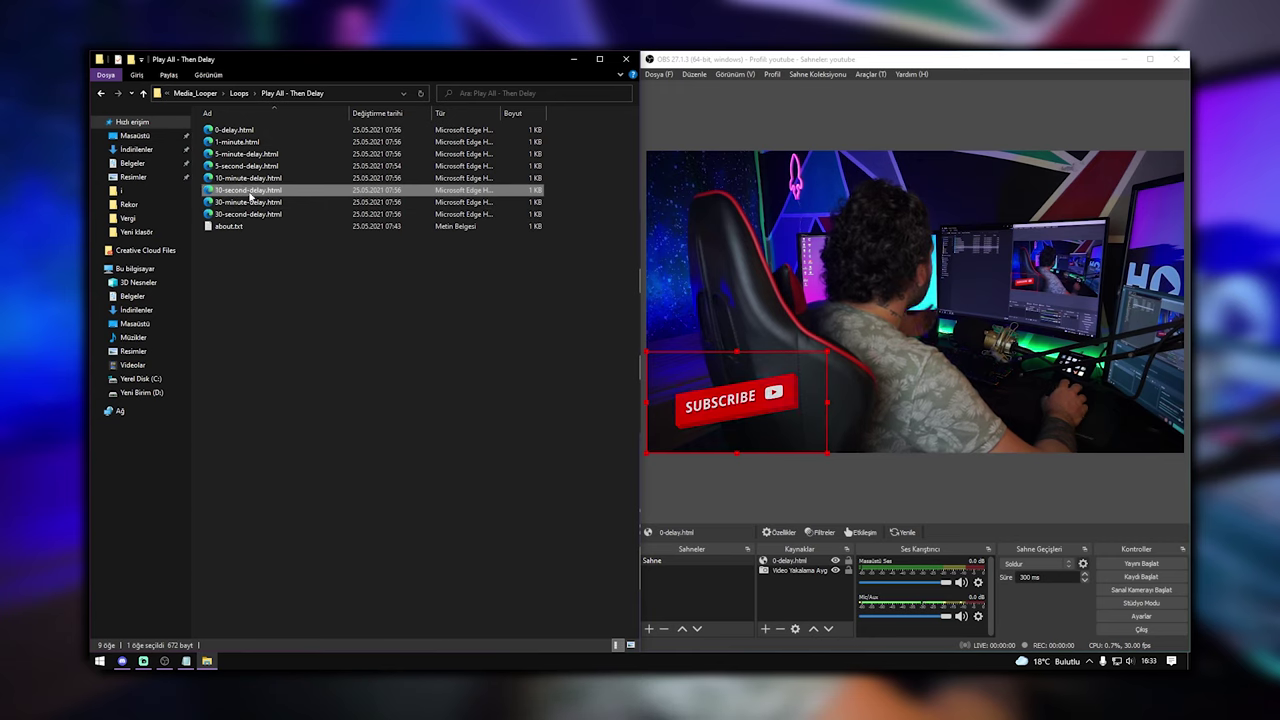
click(251, 178)
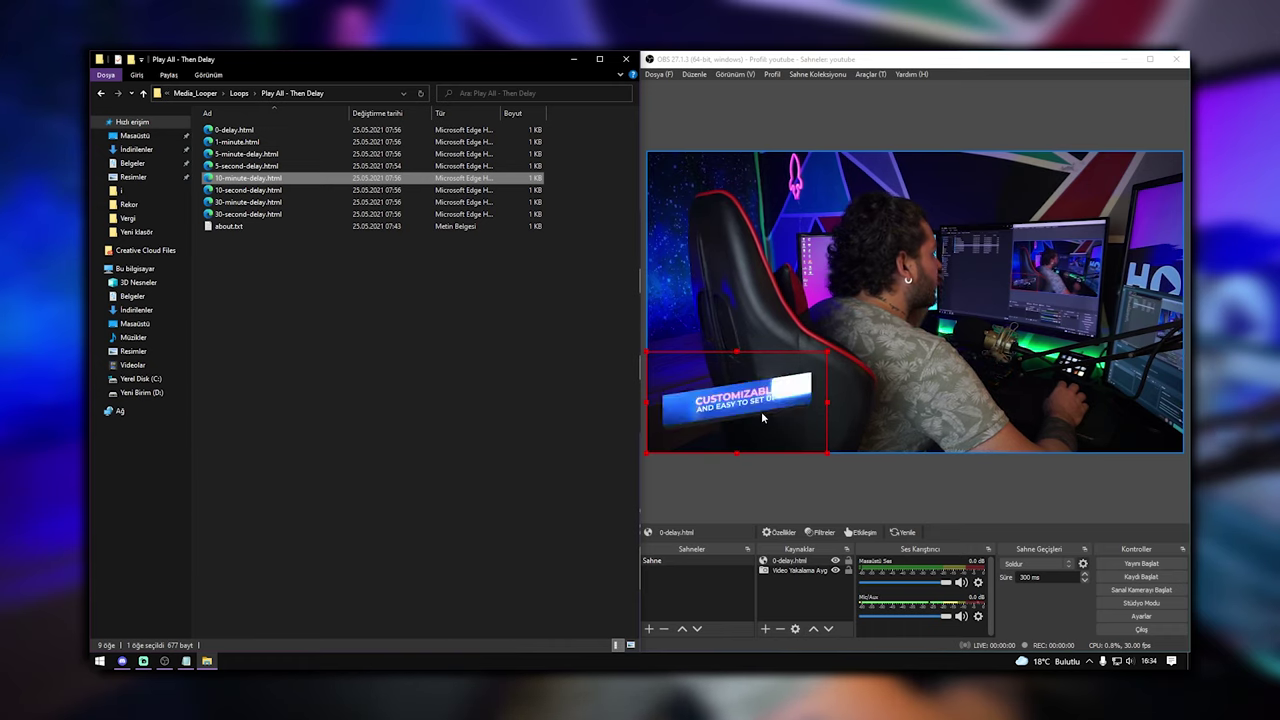
Step: Remove the 0-delay.html source from the OBS scene
click(778, 562)
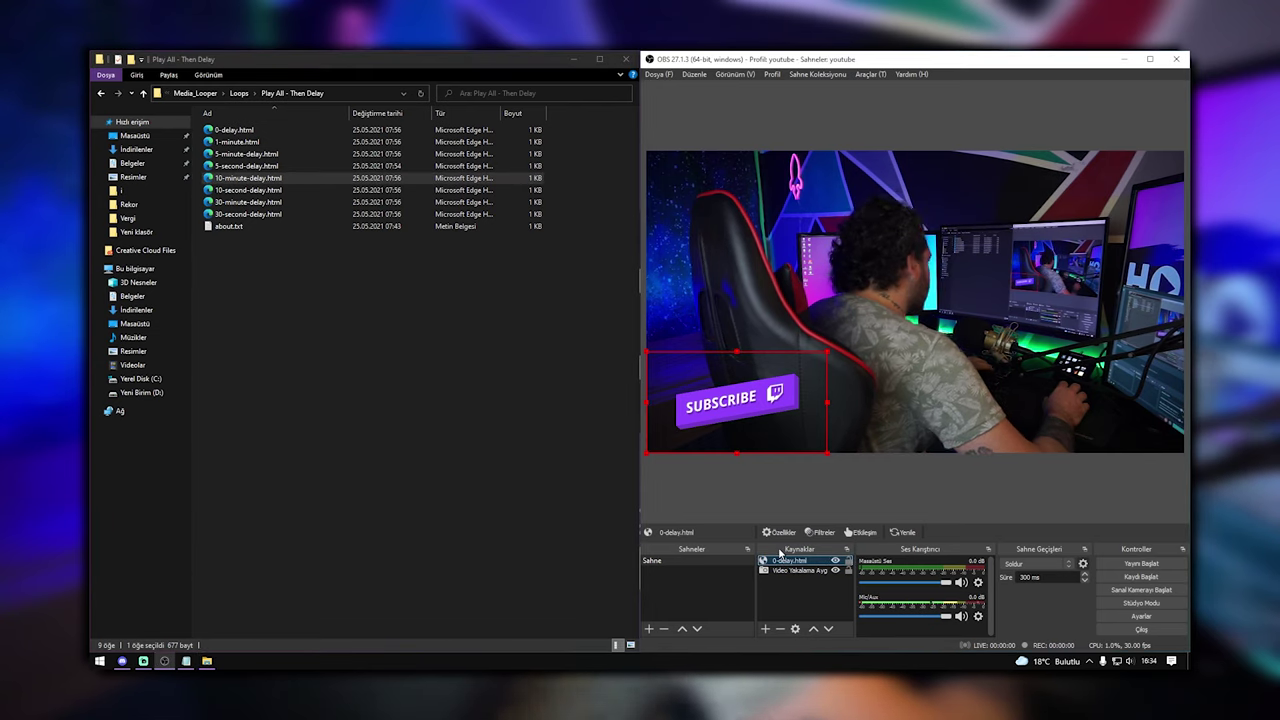
key(Delete)
key(Return)
Step: Open the Media_Looper package's _media folder and move its window aside to uncover the popup images on the desktop
click(246, 200)
key(BackSpace)
key(BackSpace)
double_click(242, 145)
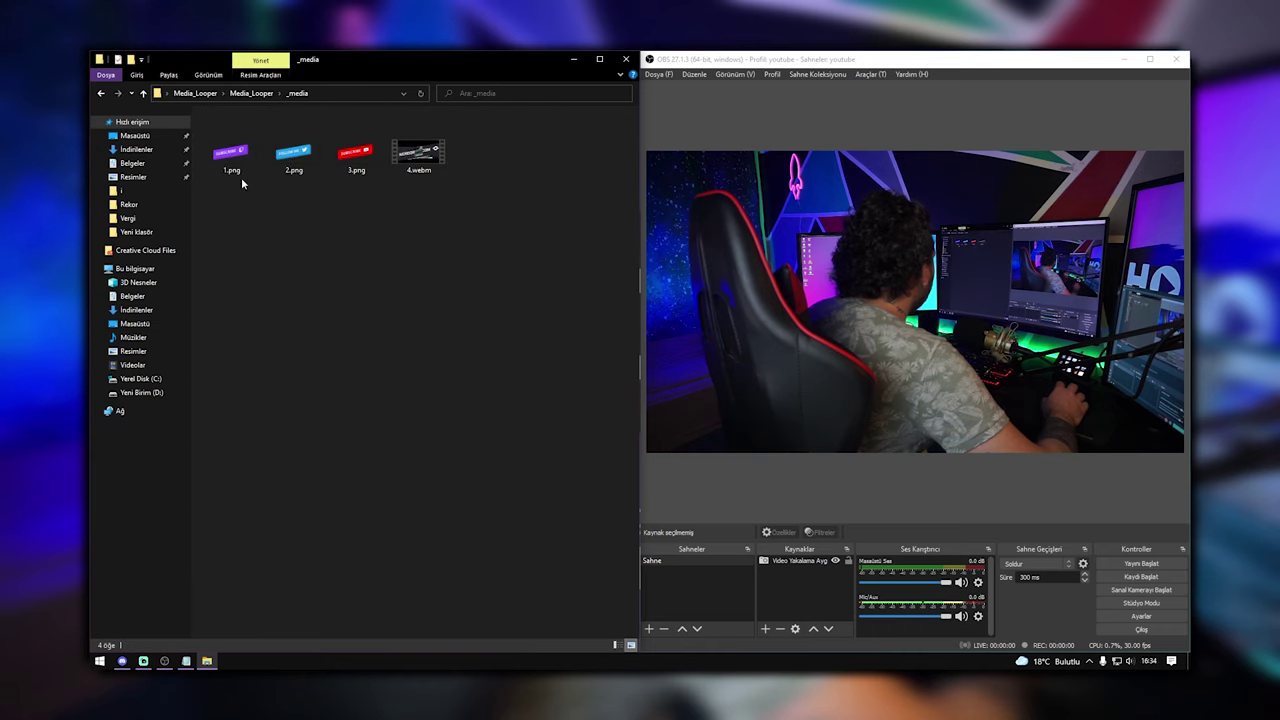
click(418, 170)
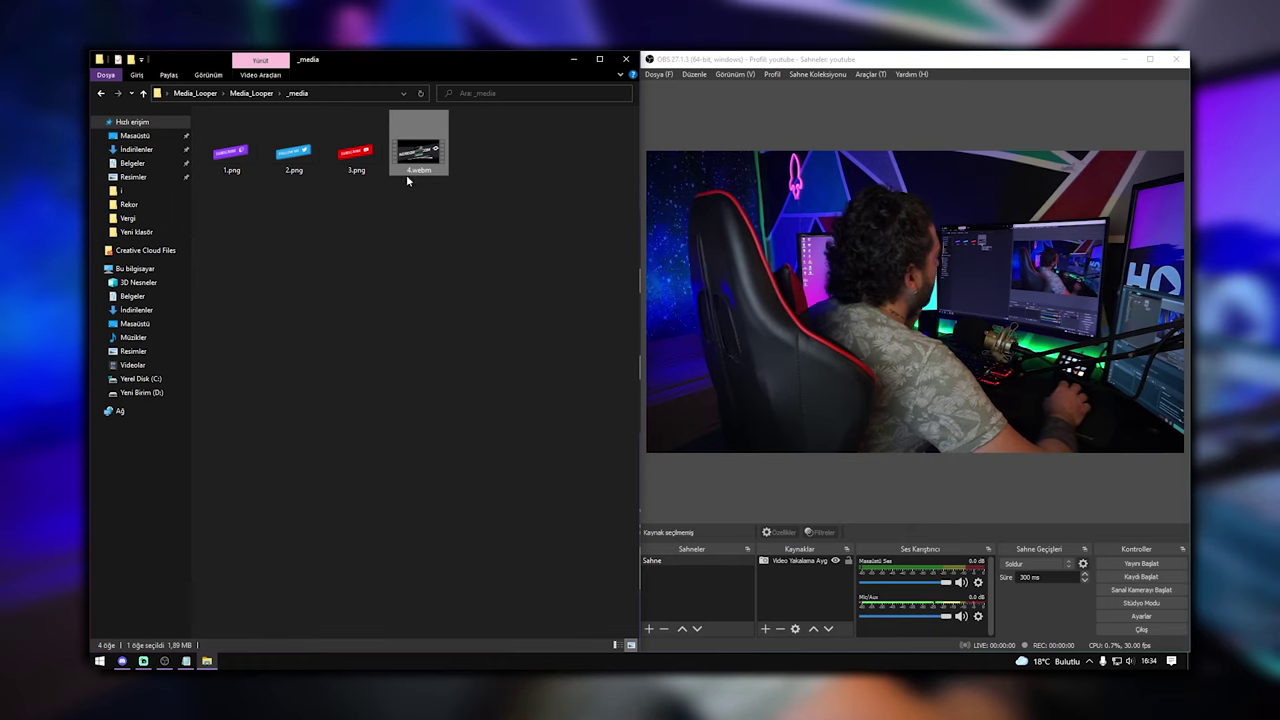
drag(351, 65, 717, 87)
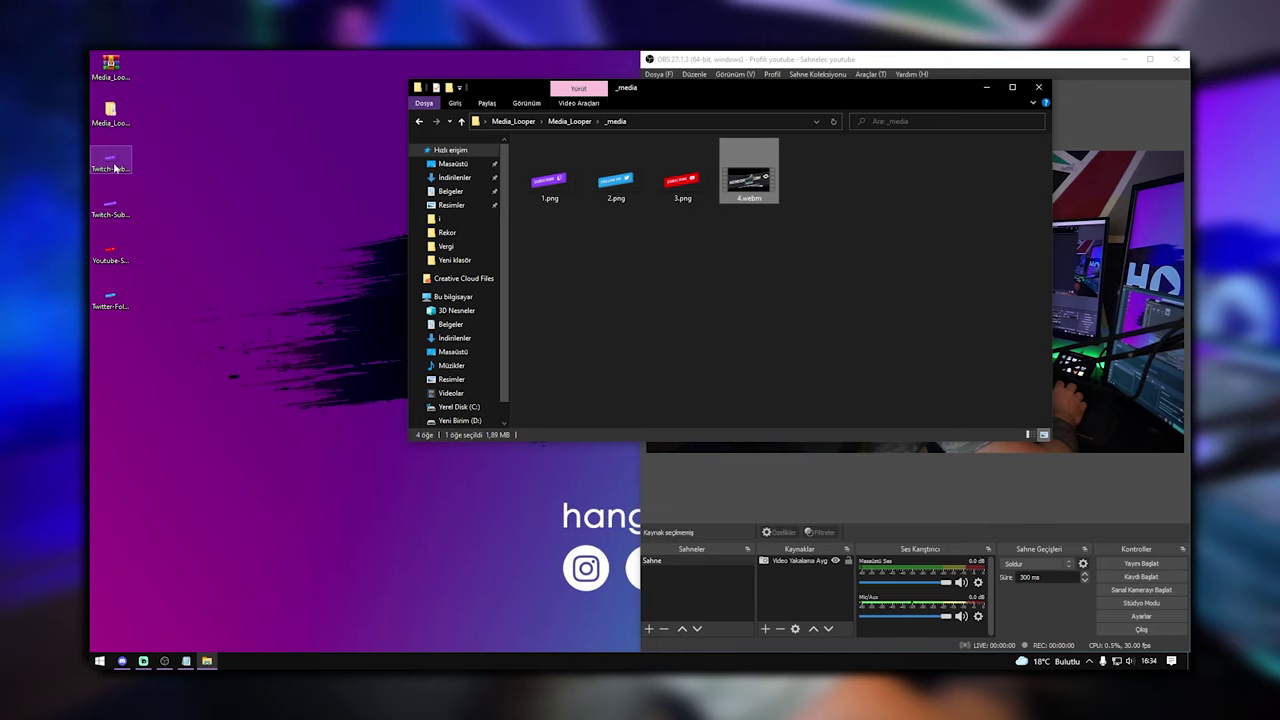
Step: Rename the desktop image Youtube-Subscribe.png to 1.png
click(122, 175)
shift+click(110, 300)
right_click(128, 172)
click(200, 240)
click(120, 232)
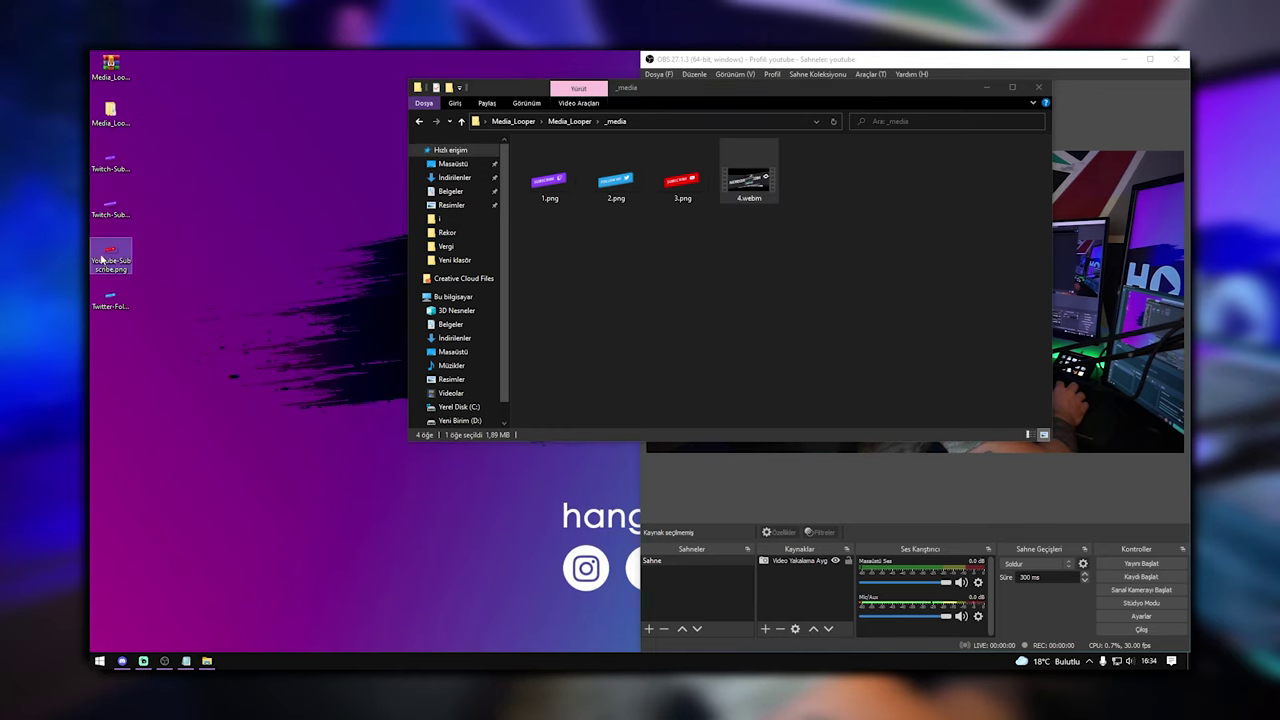
right_click(103, 261)
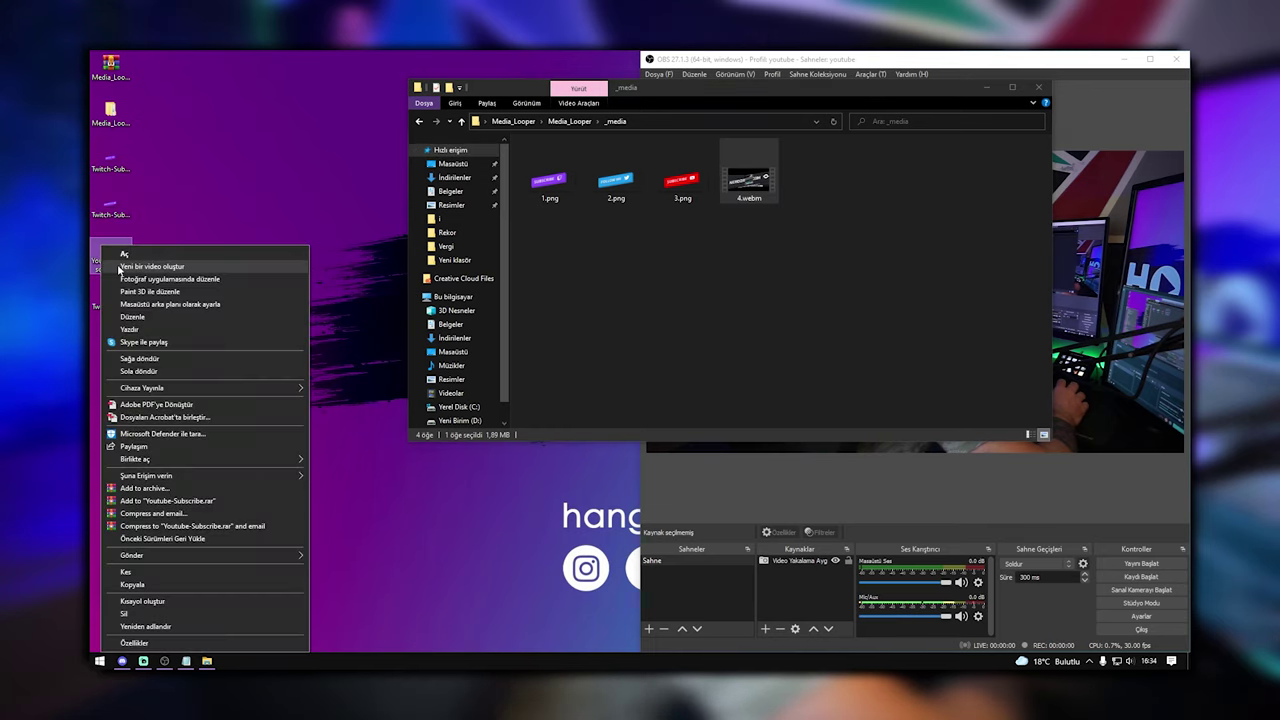
click(146, 626)
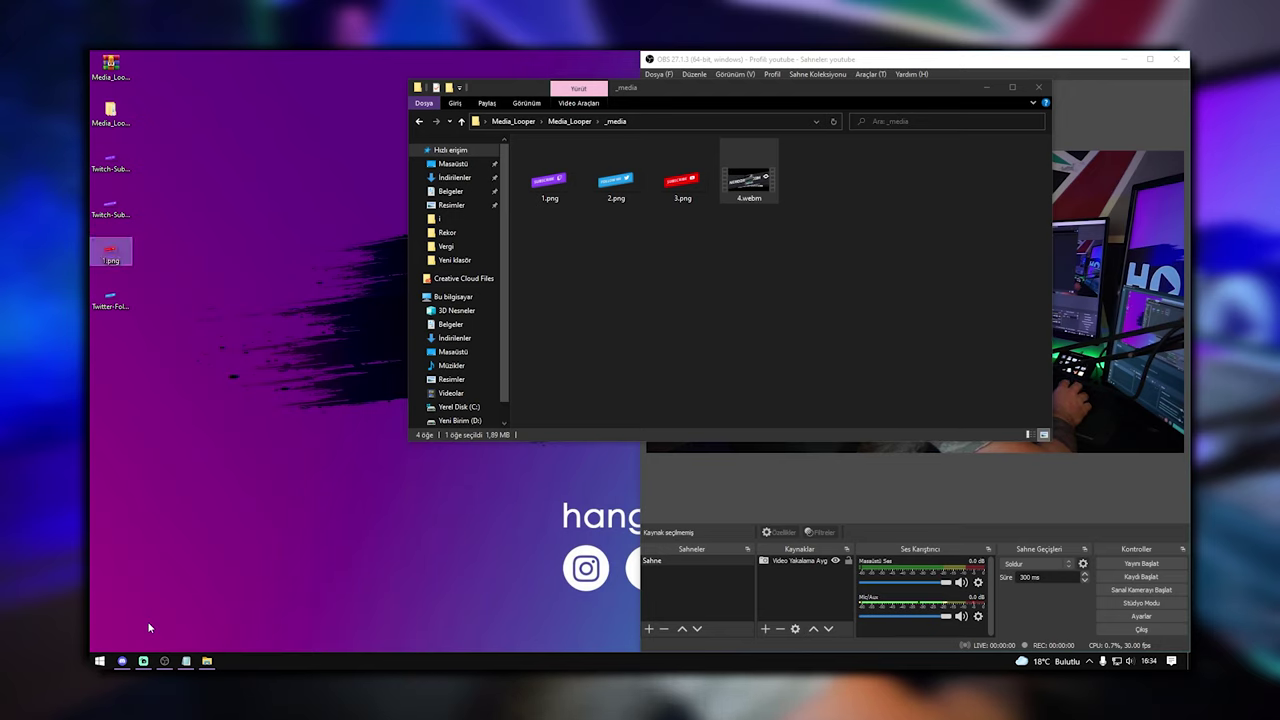
Step: Rename the two Twitch images on the desktop to 2.png and 3.png and the Twitter image to 4.png
right_click(106, 162)
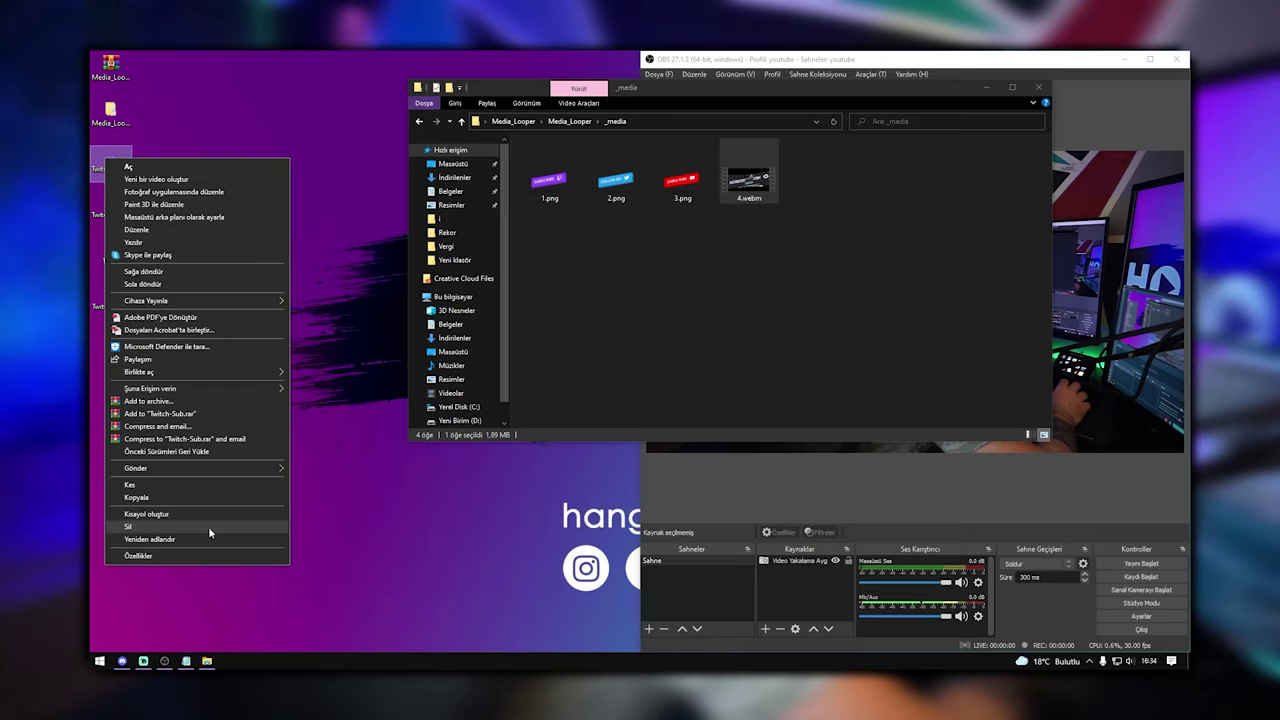
click(150, 539)
text(2)
key(Tab)
key(Tab)
text(4)
click(175, 565)
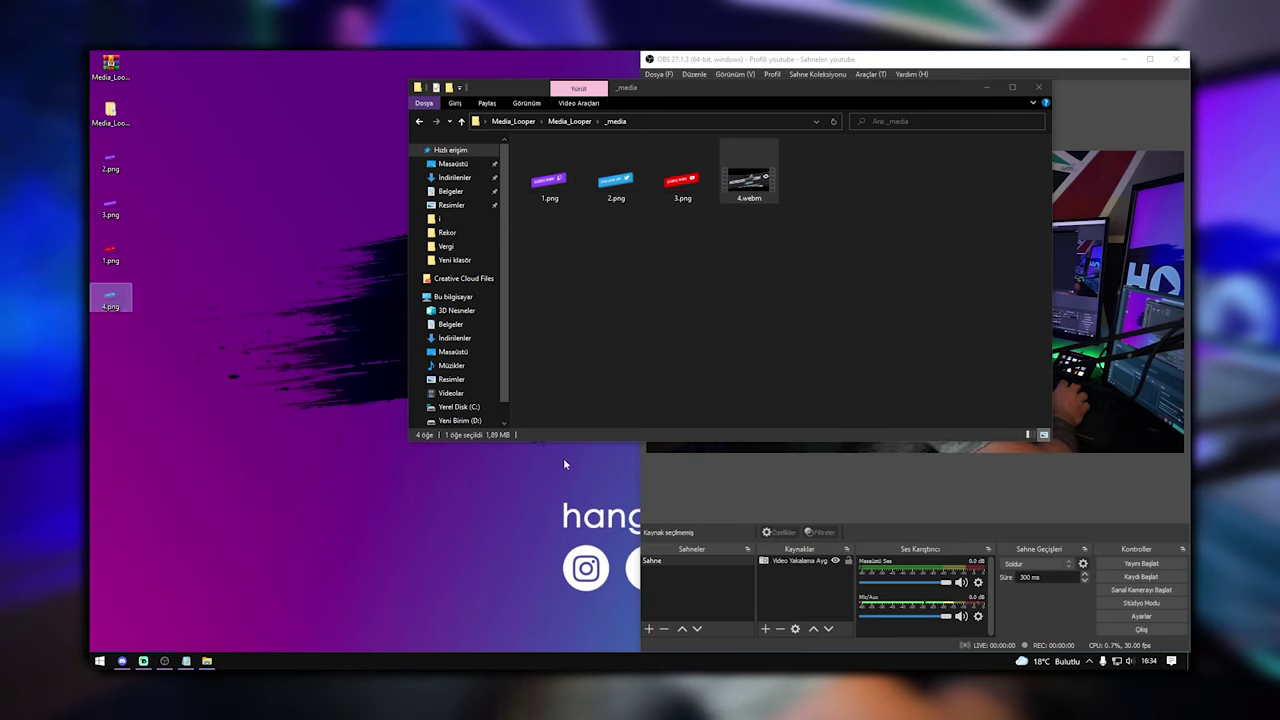
Step: Delete the four existing files in the _media folder and move the four numbered desktop images into it
click(610, 300)
drag(798, 256, 522, 138)
key(Delete)
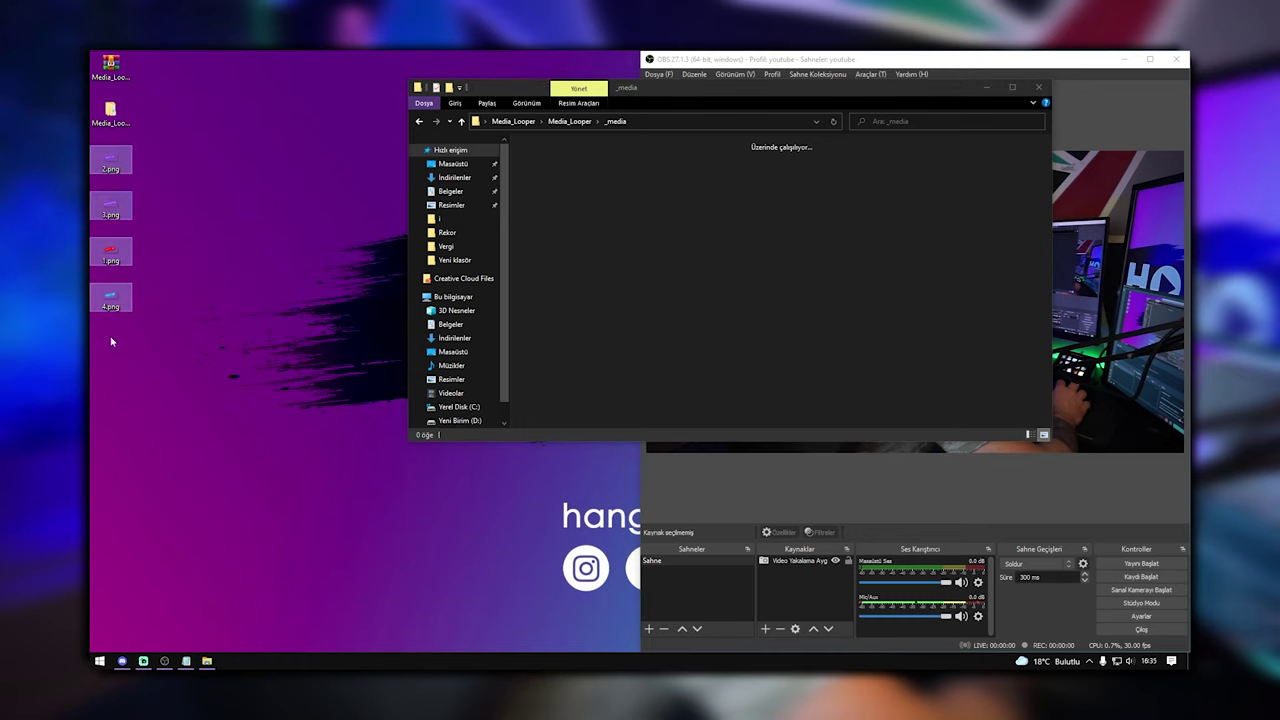
drag(441, 256, 652, 257)
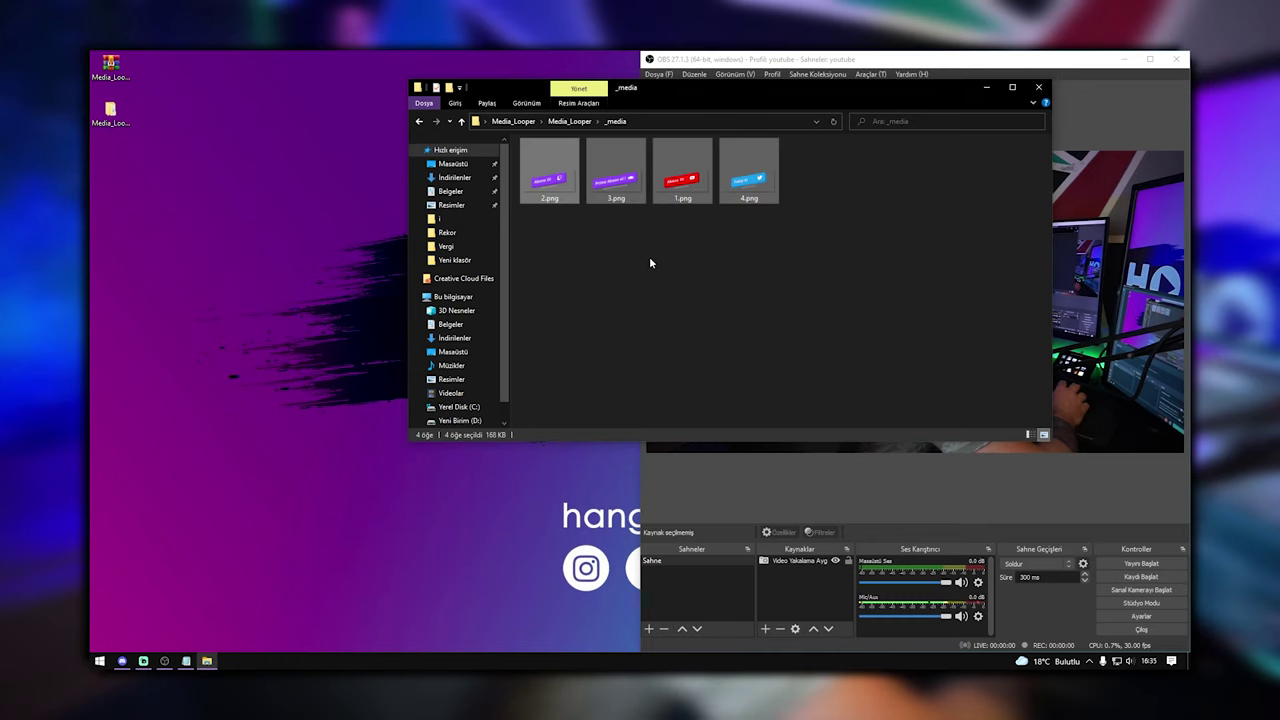
right_click(649, 256)
click(682, 304)
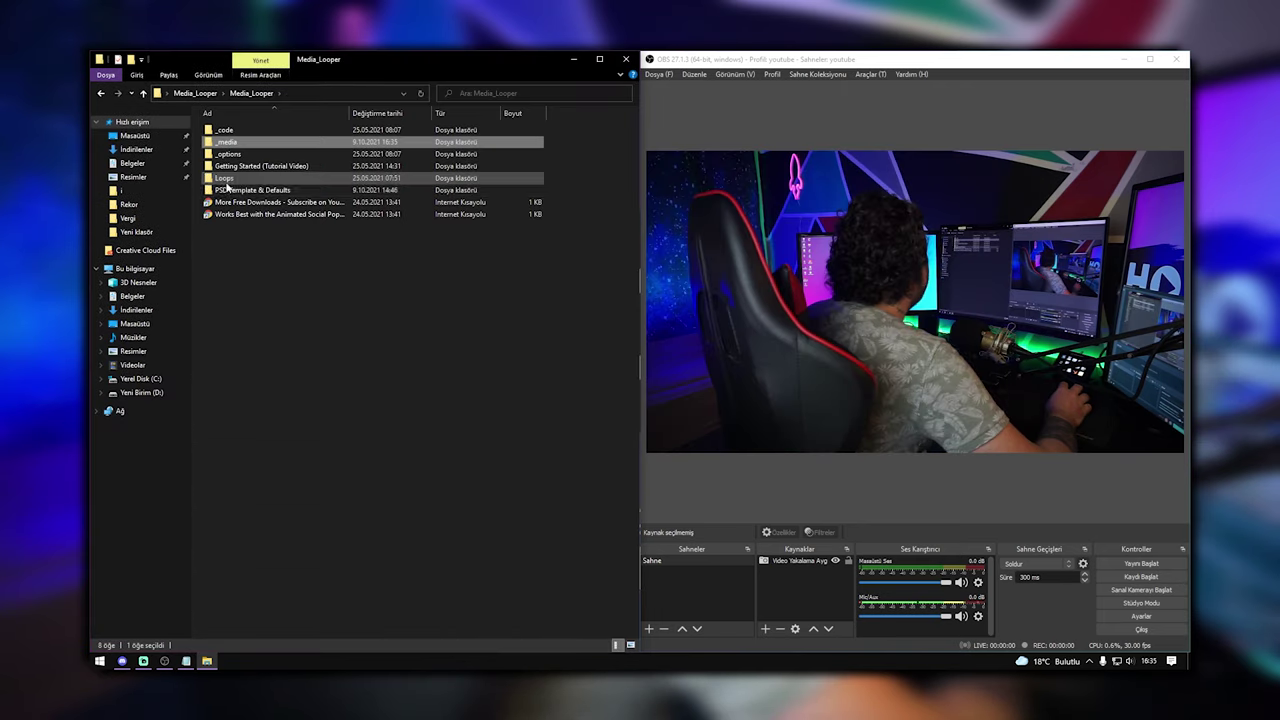
Step: Add 0-delay.html from the Play All - Then Delay folder to the OBS scene's sources again
double_click(224, 190)
double_click(221, 142)
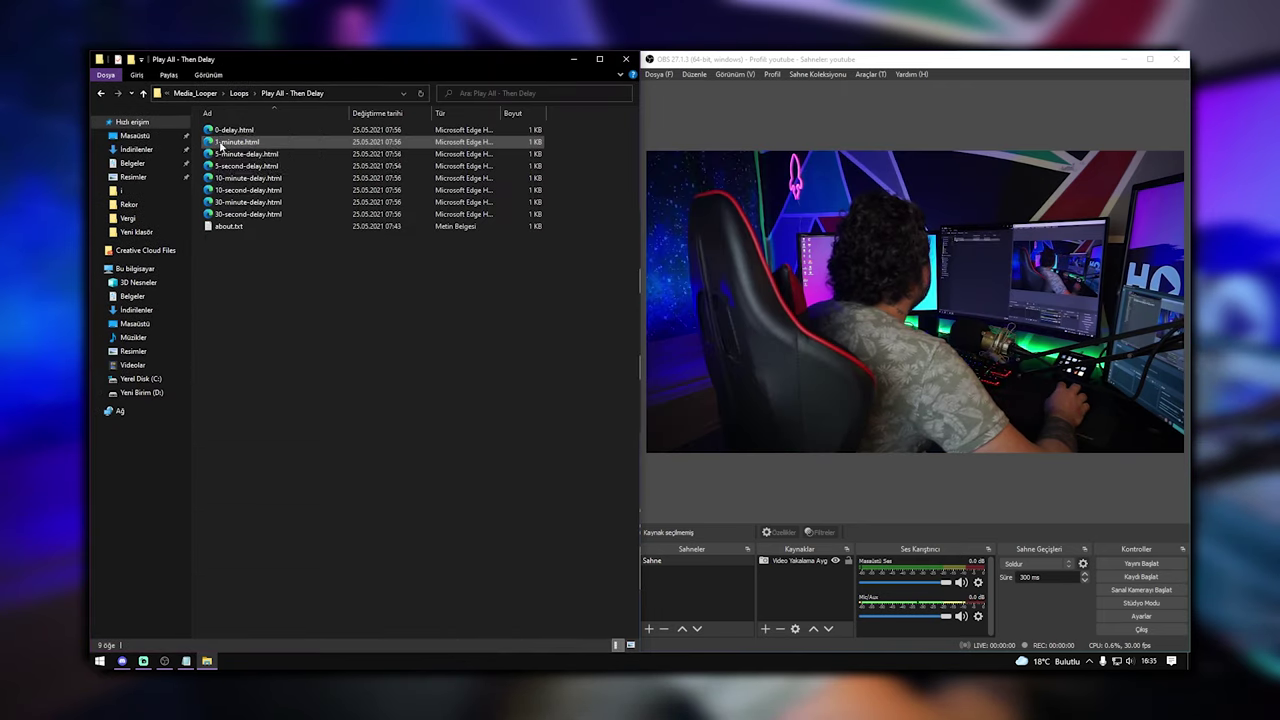
drag(228, 135, 808, 582)
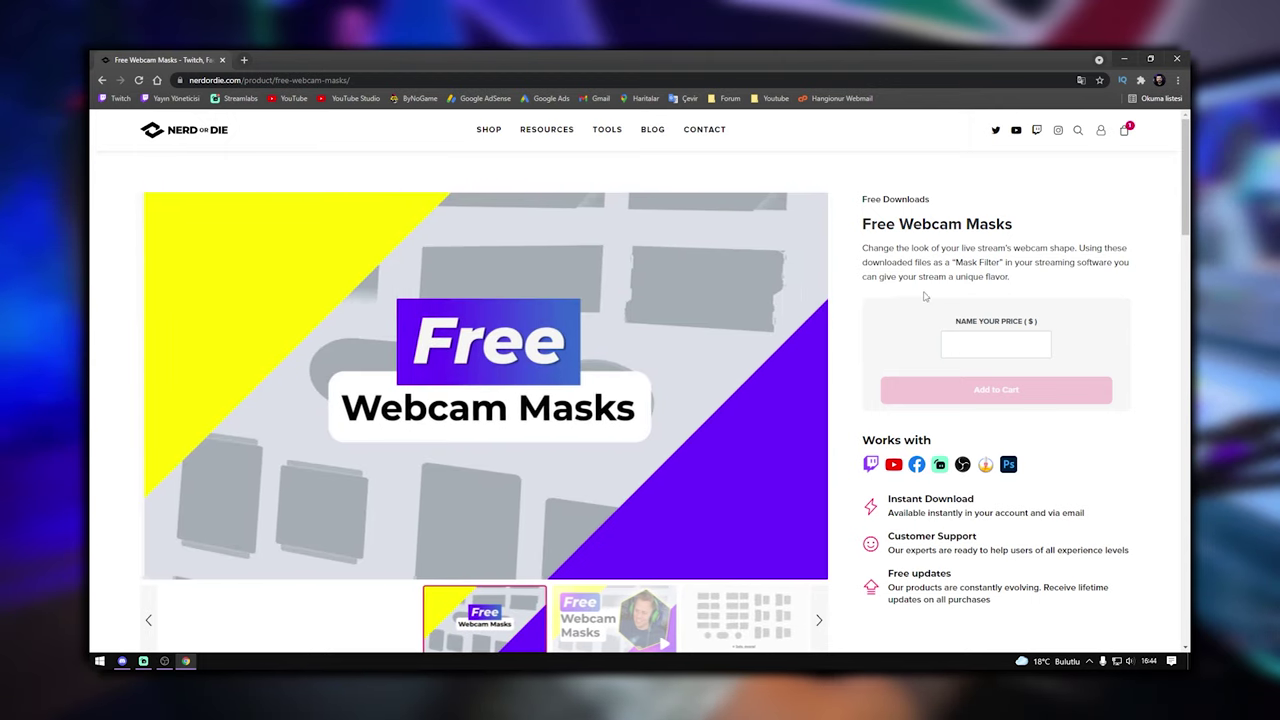
Step: Set the price of Free Webcam Masks on nerdordie.com to 0.00 and add the product to the cart
click(1005, 342)
click(996, 373)
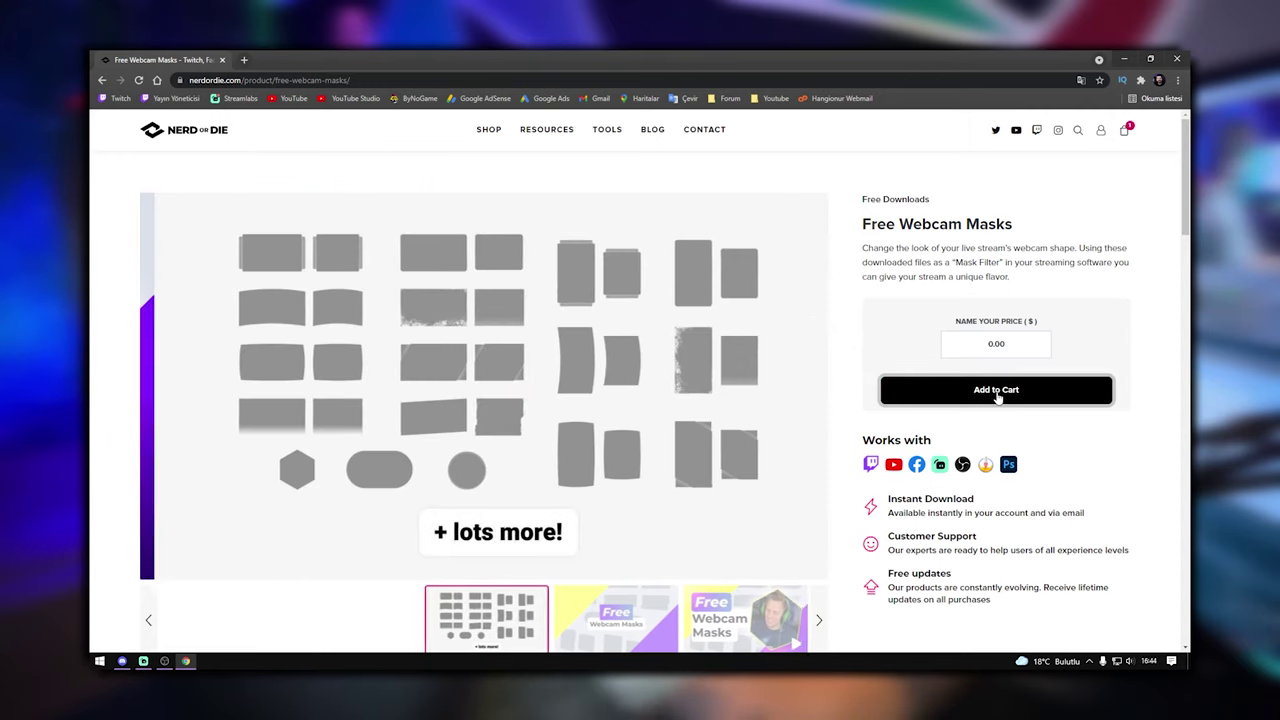
click(996, 392)
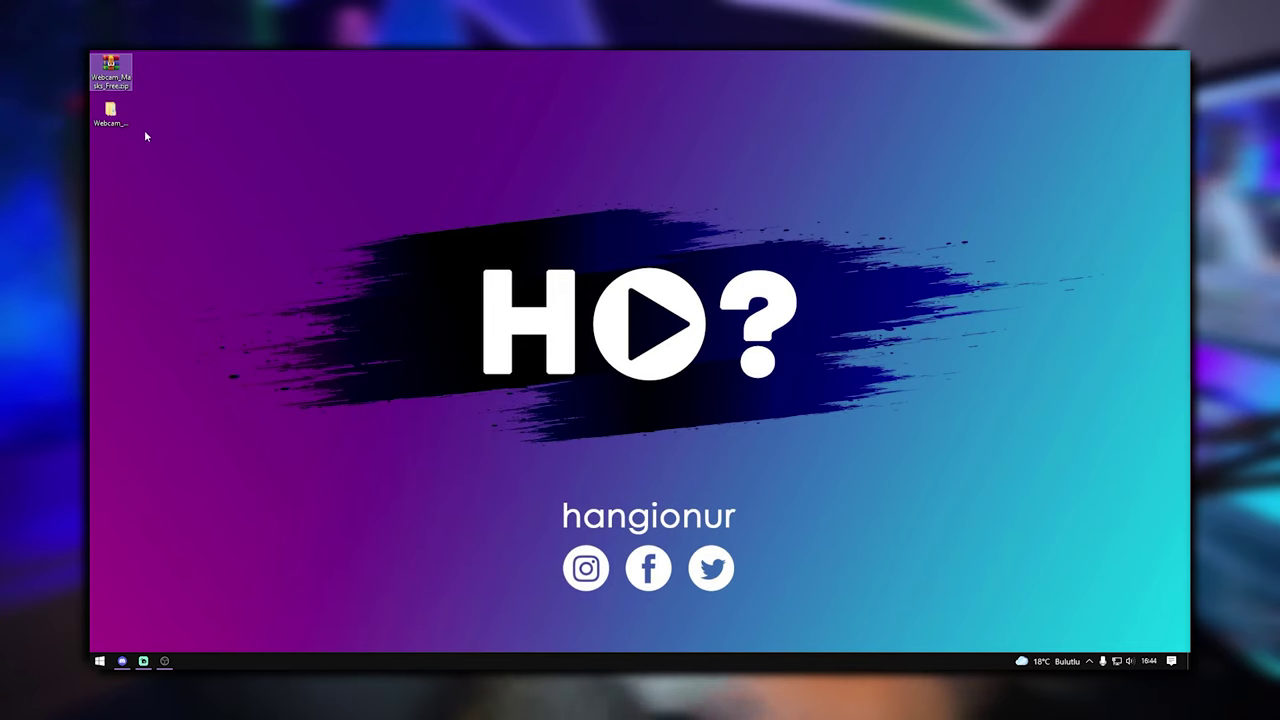
Step: Open the extracted Webcam_Masks_Free folder and look through the mask shapes in its Landscape and Portrait subfolders
double_click(110, 112)
double_click(407, 181)
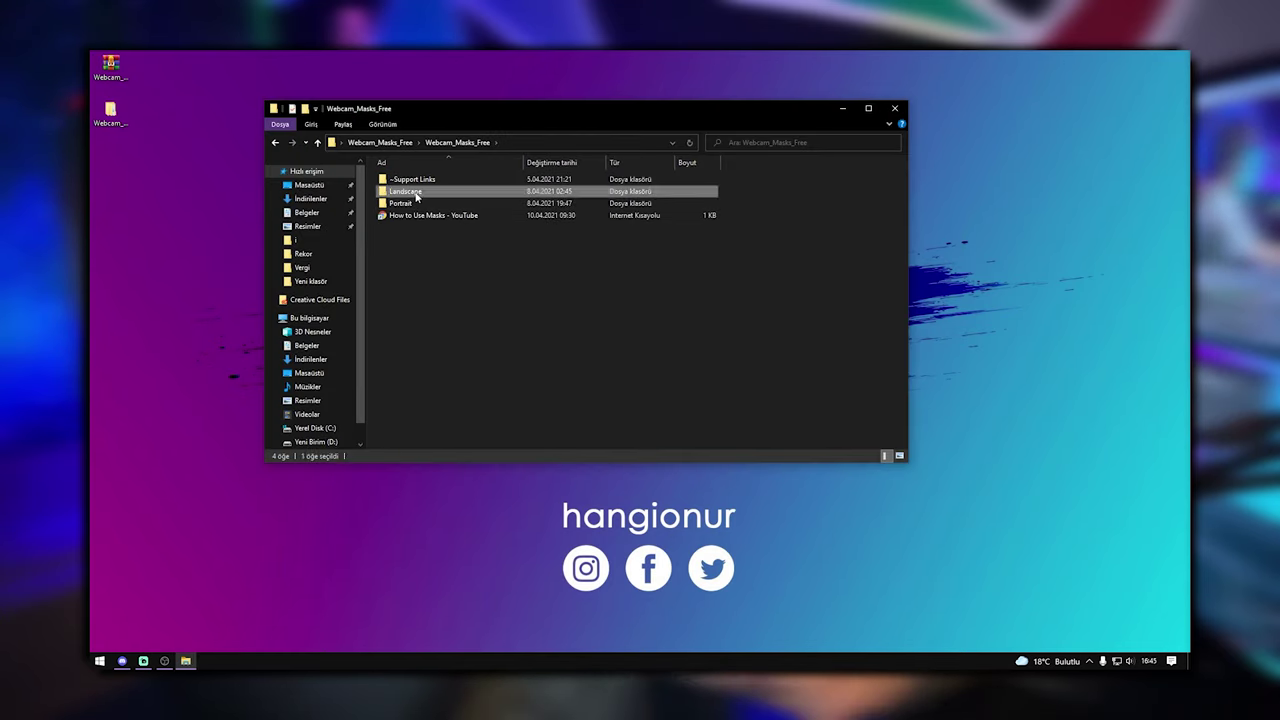
double_click(417, 192)
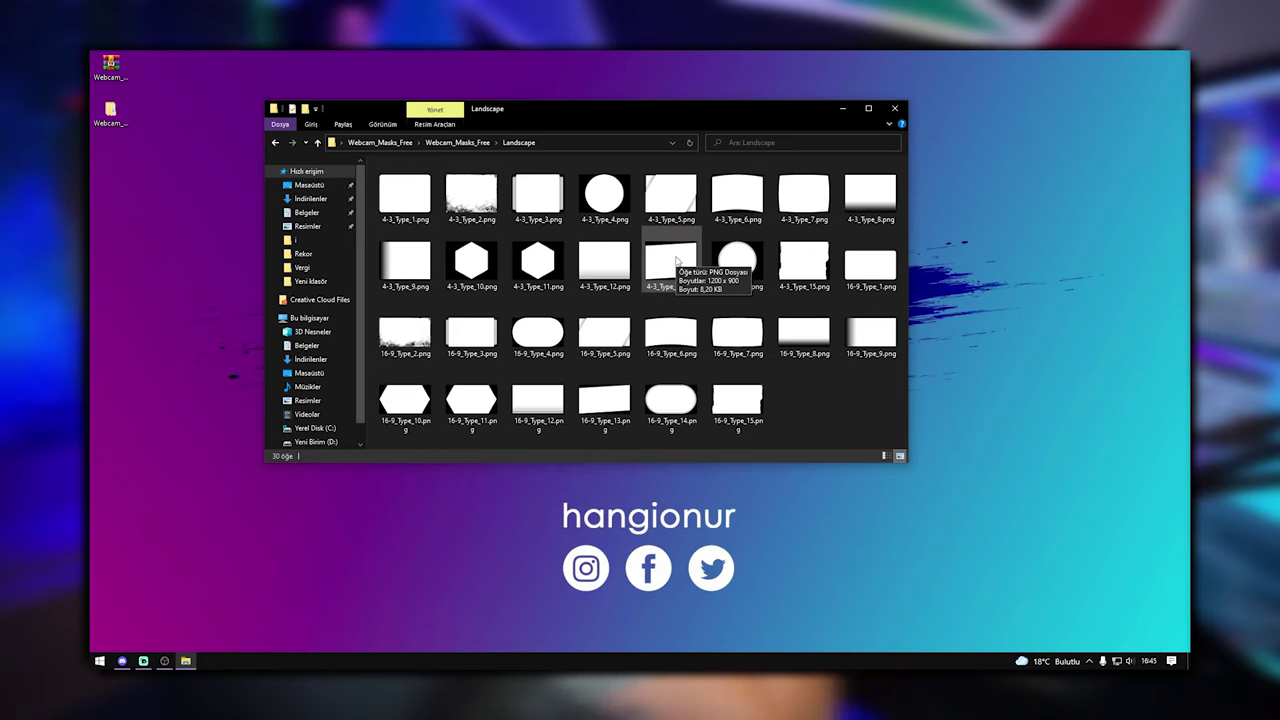
key(alt+Left)
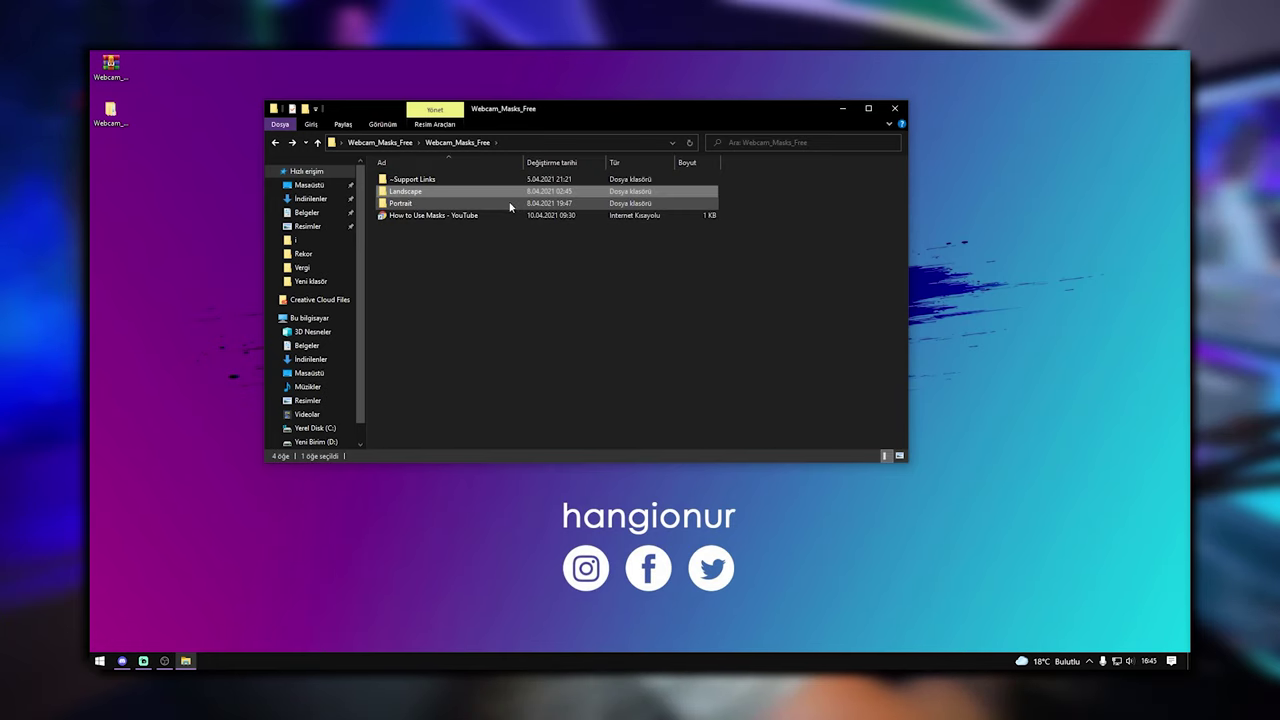
double_click(431, 205)
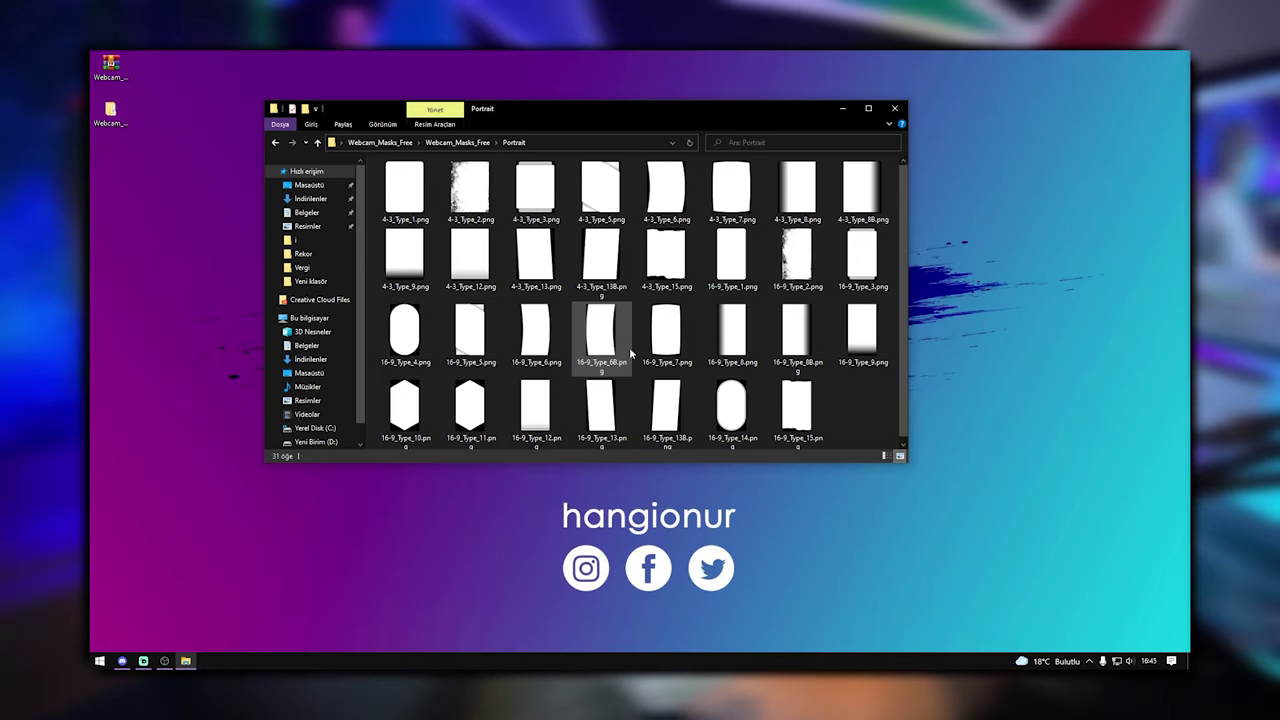
Step: Return to the Webcam_Masks_Free folder and arrange its window side by side with the OBS window
key(alt+Left)
drag(609, 104, 89, 212)
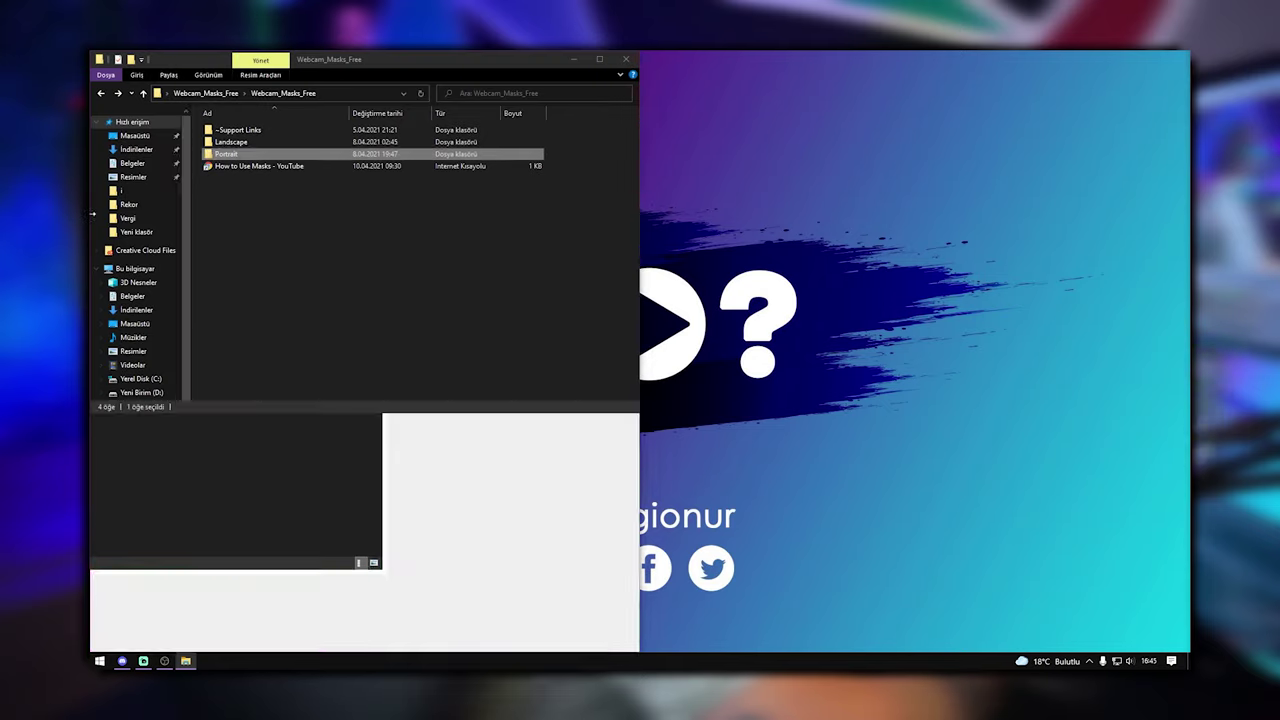
click(1045, 215)
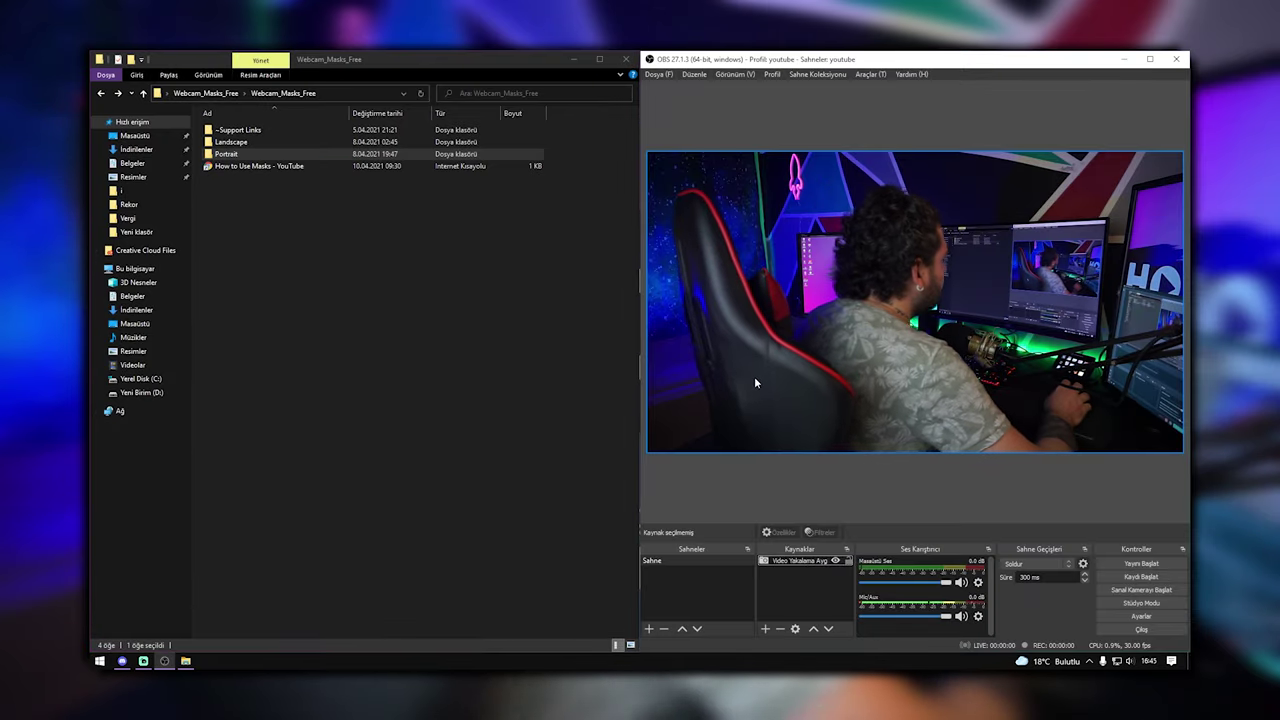
Step: Add a Görüntü Maskesi/Blend effect filter with its default name to the Video Yakalama Aygıtı source
right_click(790, 562)
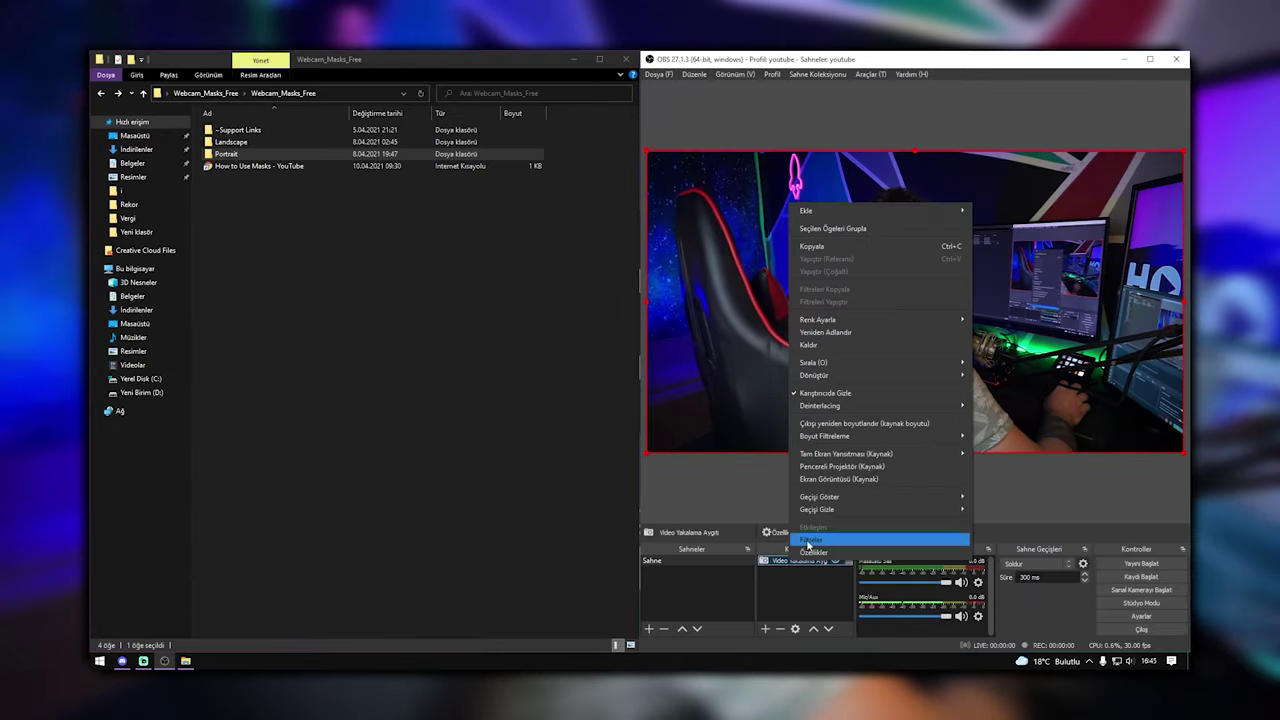
click(808, 539)
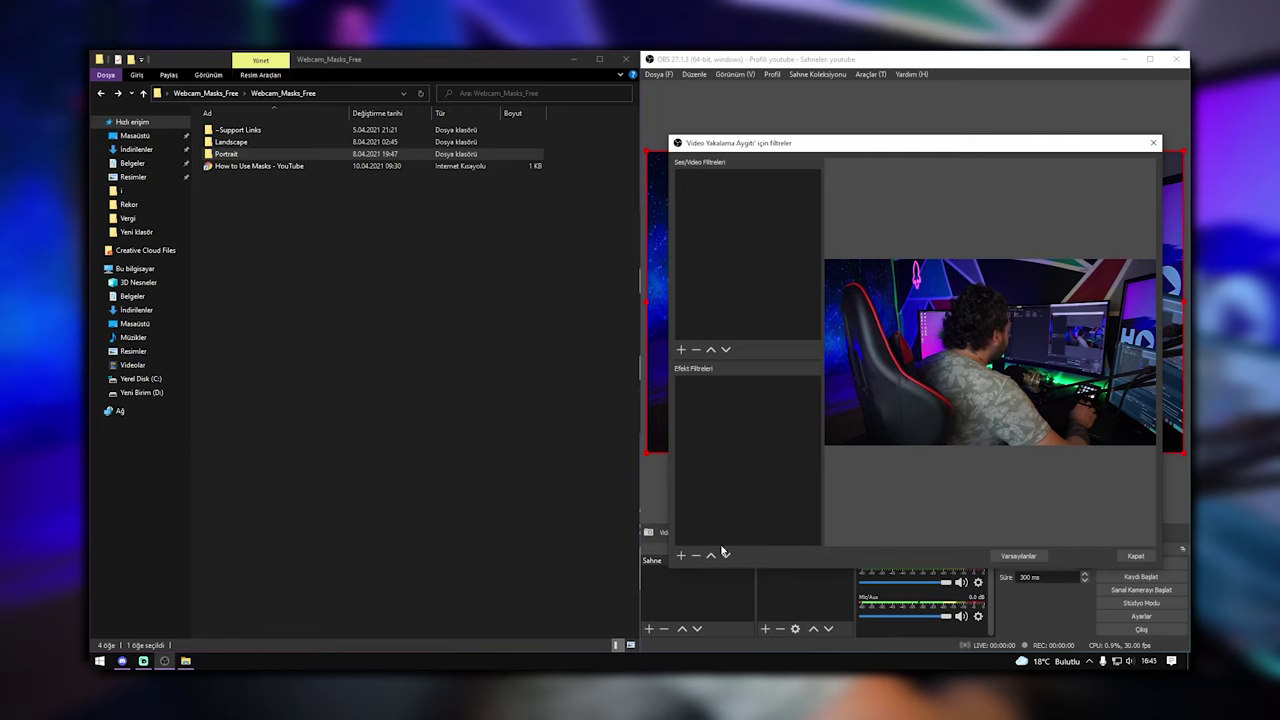
click(681, 556)
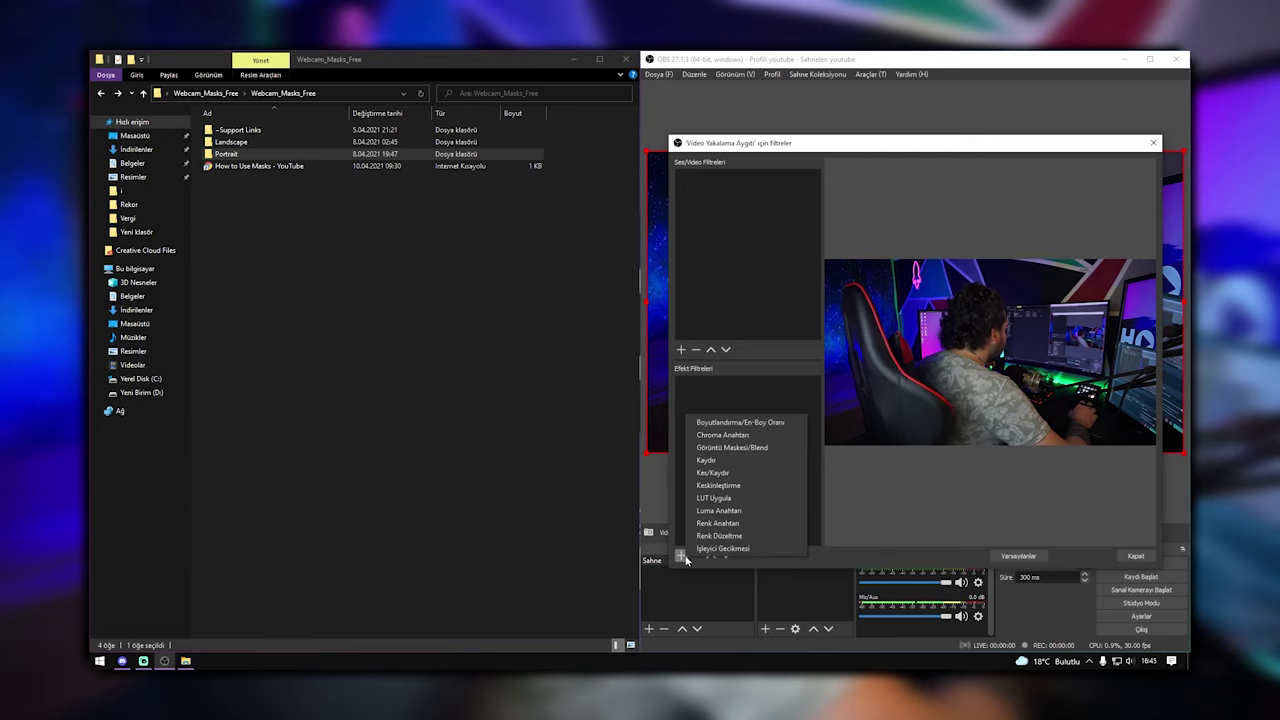
click(721, 451)
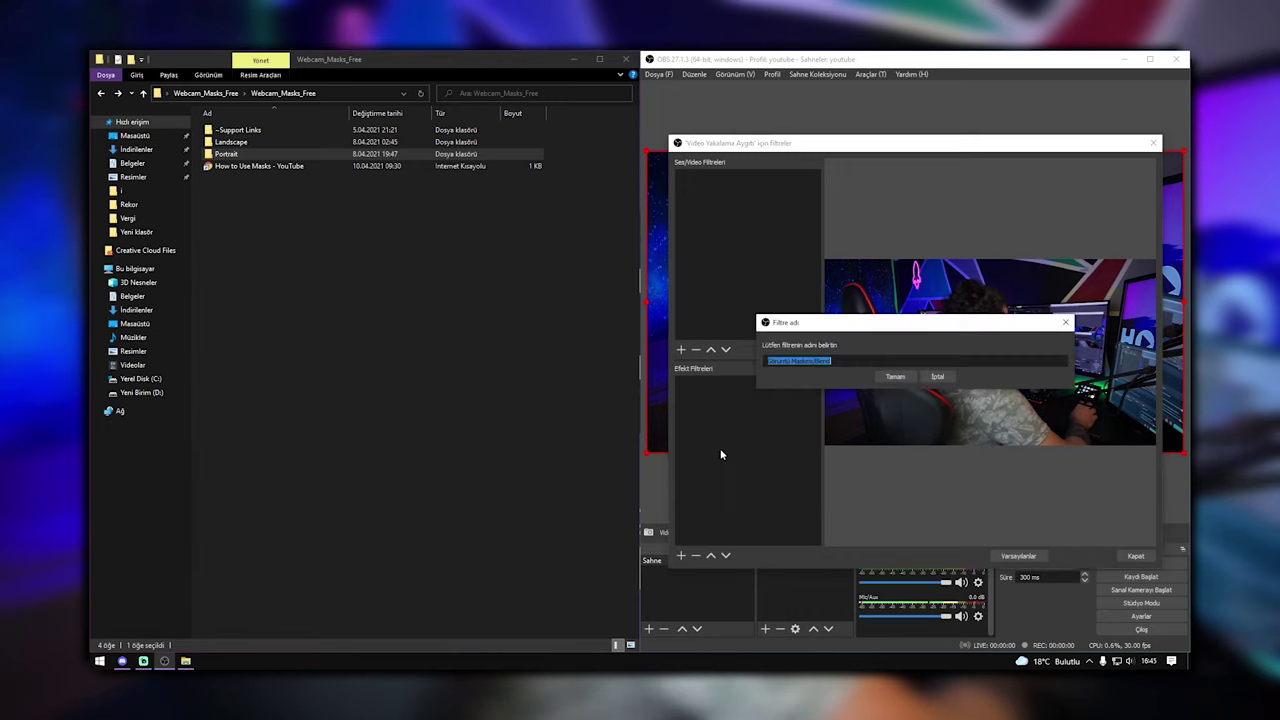
click(895, 376)
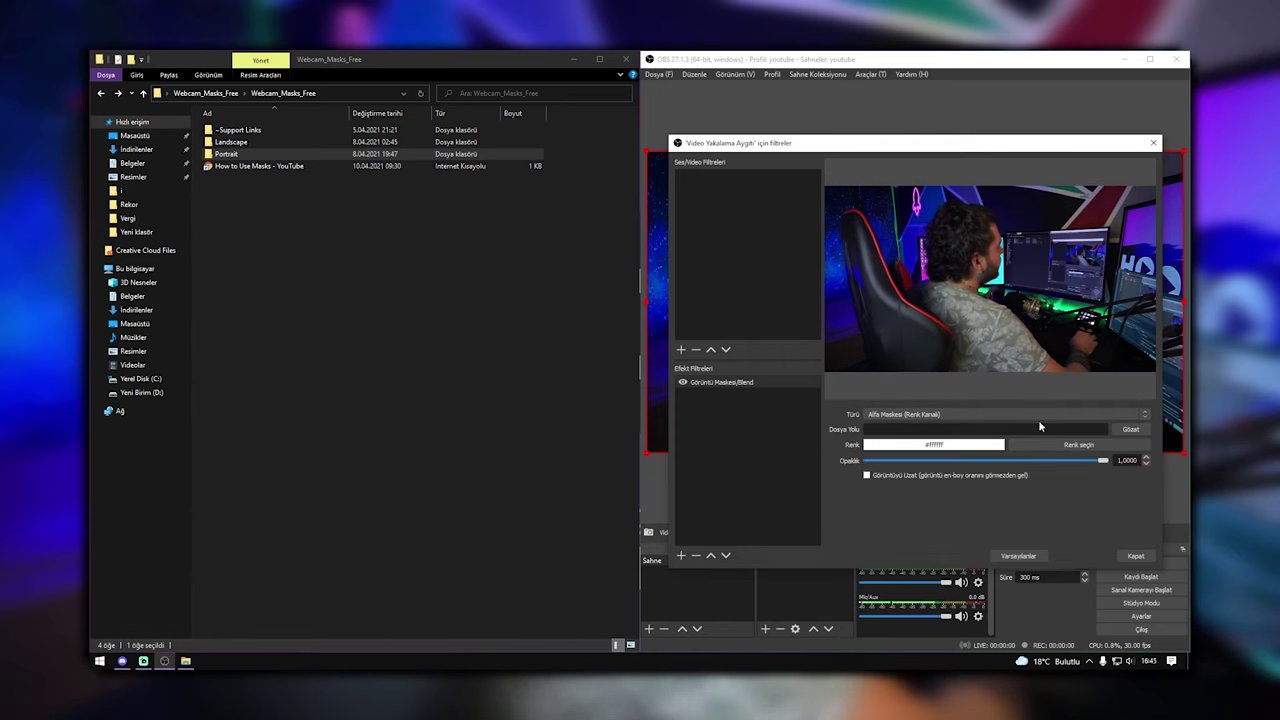
Step: Browse to the Landscape subfolder of Webcam_Masks_Free and load 16-9_Type_2.png as the blend filter's mask image
click(1130, 429)
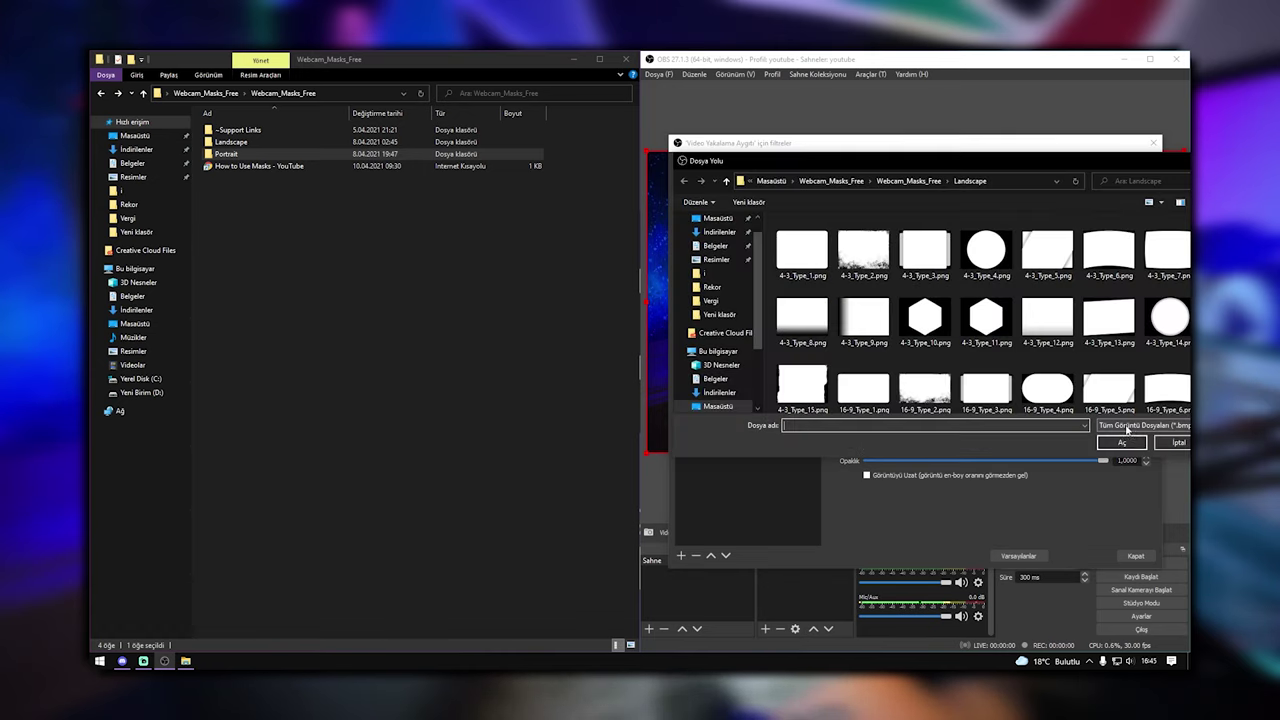
drag(861, 158, 737, 156)
scroll(587, 266, up, 1)
click(575, 245)
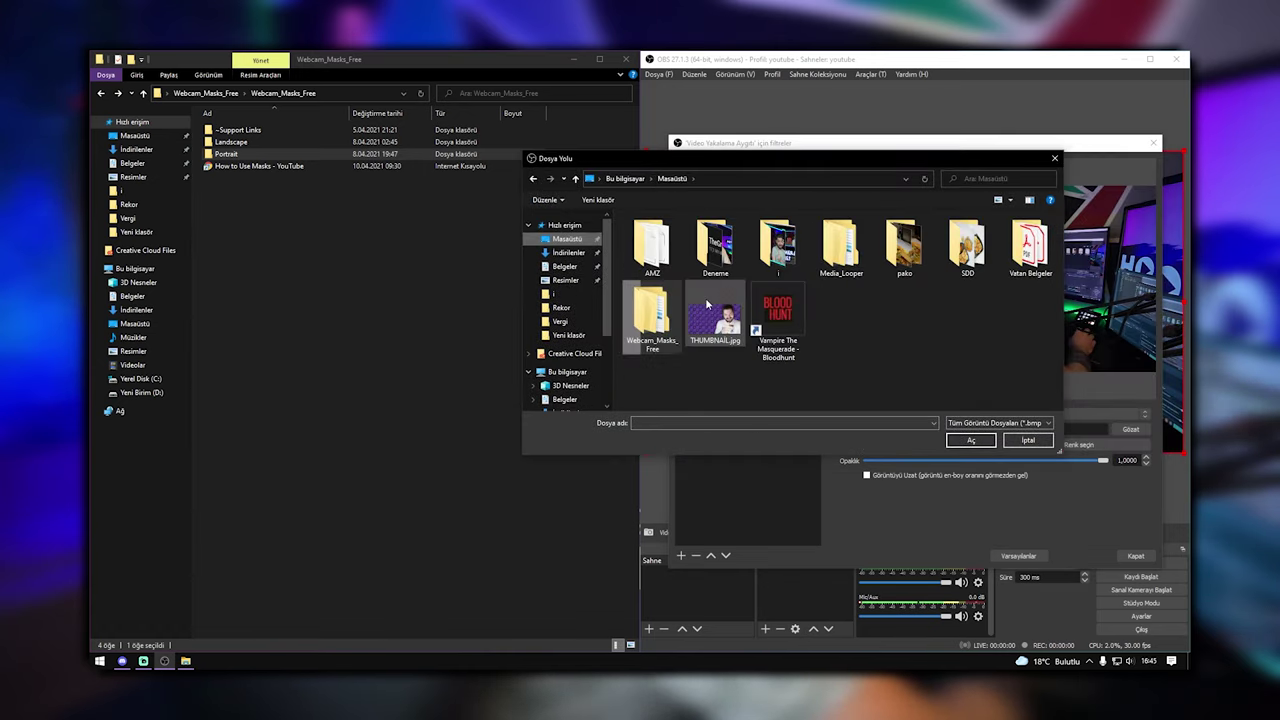
double_click(653, 318)
double_click(665, 233)
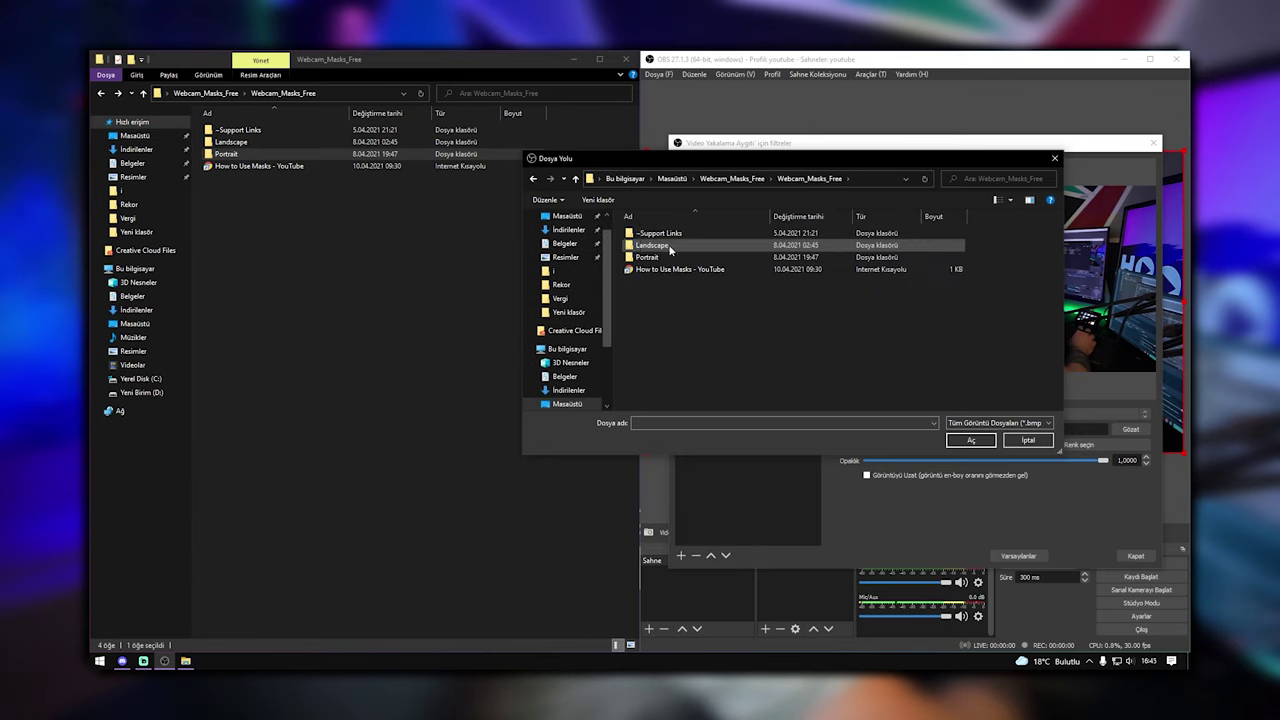
double_click(662, 257)
key(BackSpace)
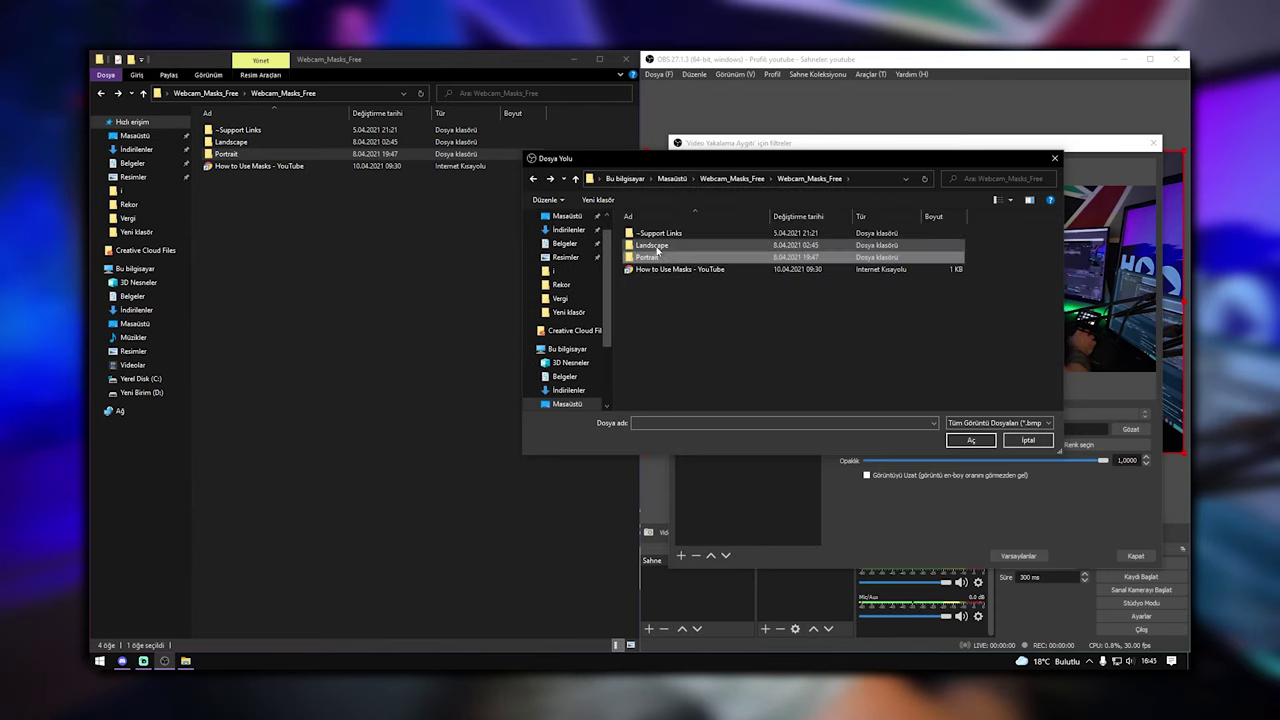
double_click(660, 245)
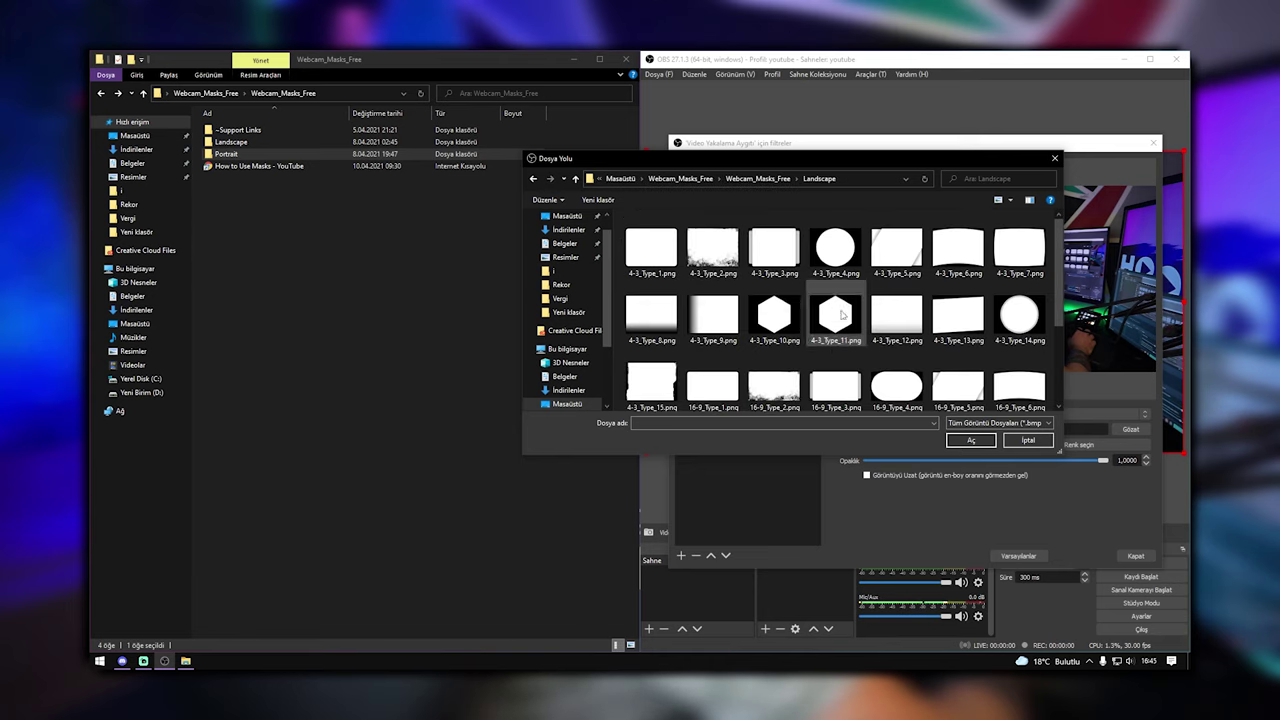
drag(922, 163, 527, 149)
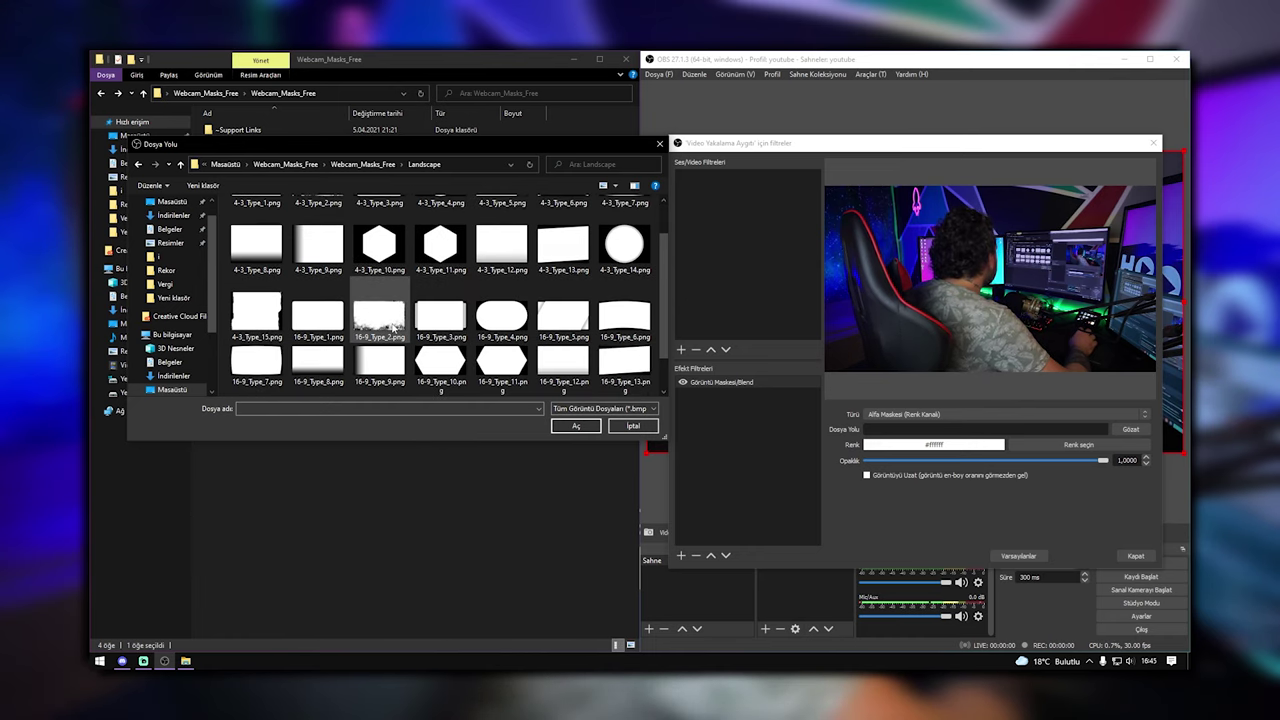
double_click(376, 328)
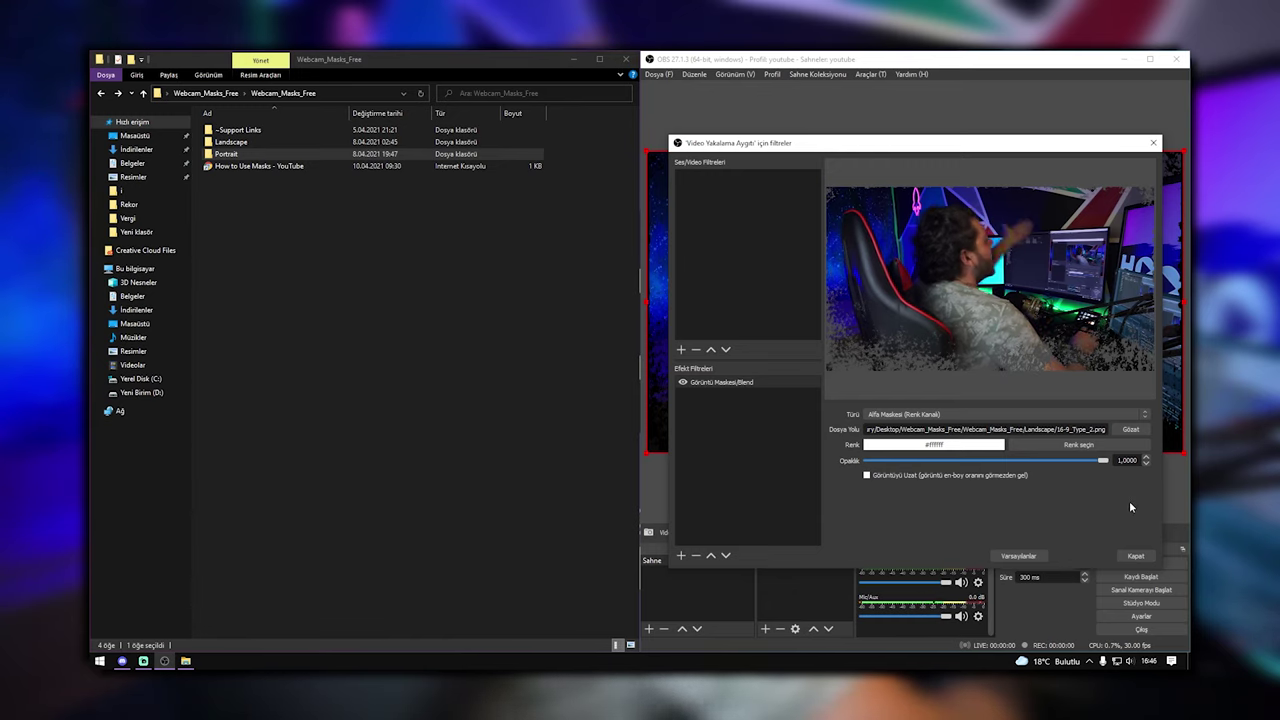
Step: Replace the mask image with the round 4-3_Type_14.png, then close the filter window to view the webcam in the scene
click(1130, 429)
double_click(624, 300)
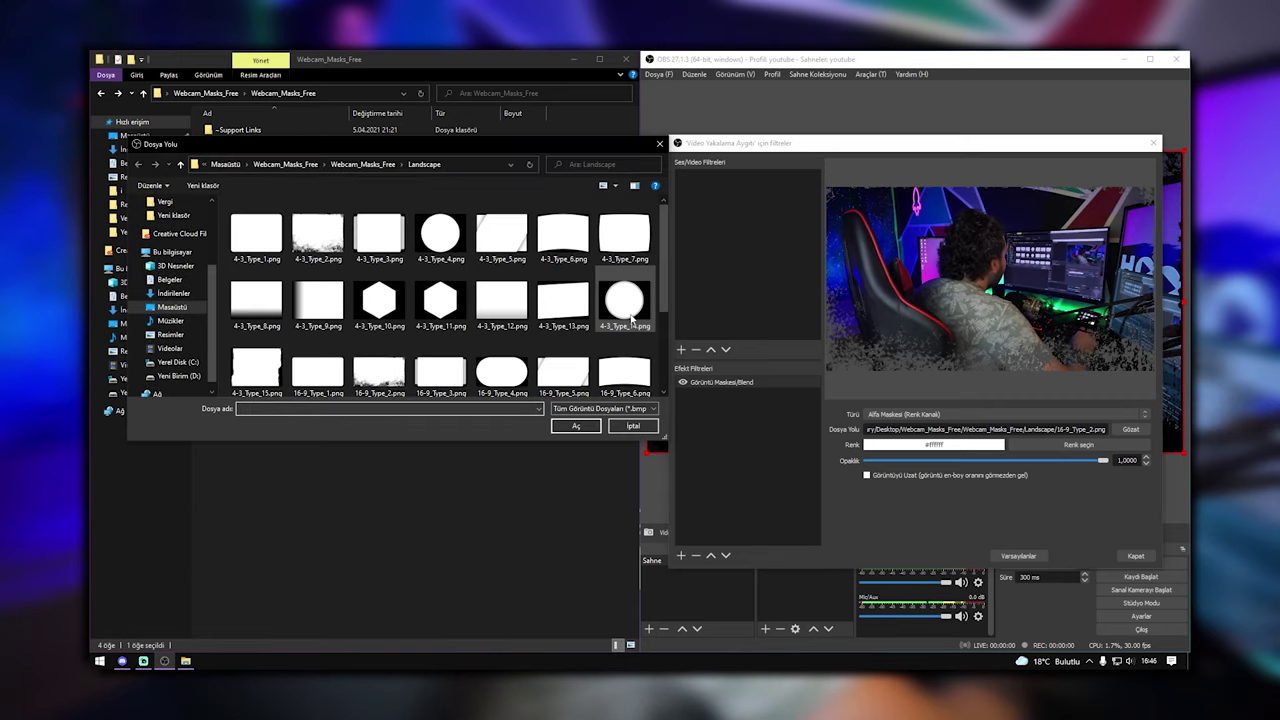
click(1135, 555)
mouse_move(961, 281)
mouse_down()
mouse_move(955, 337)
mouse_move(969, 281)
mouse_up()
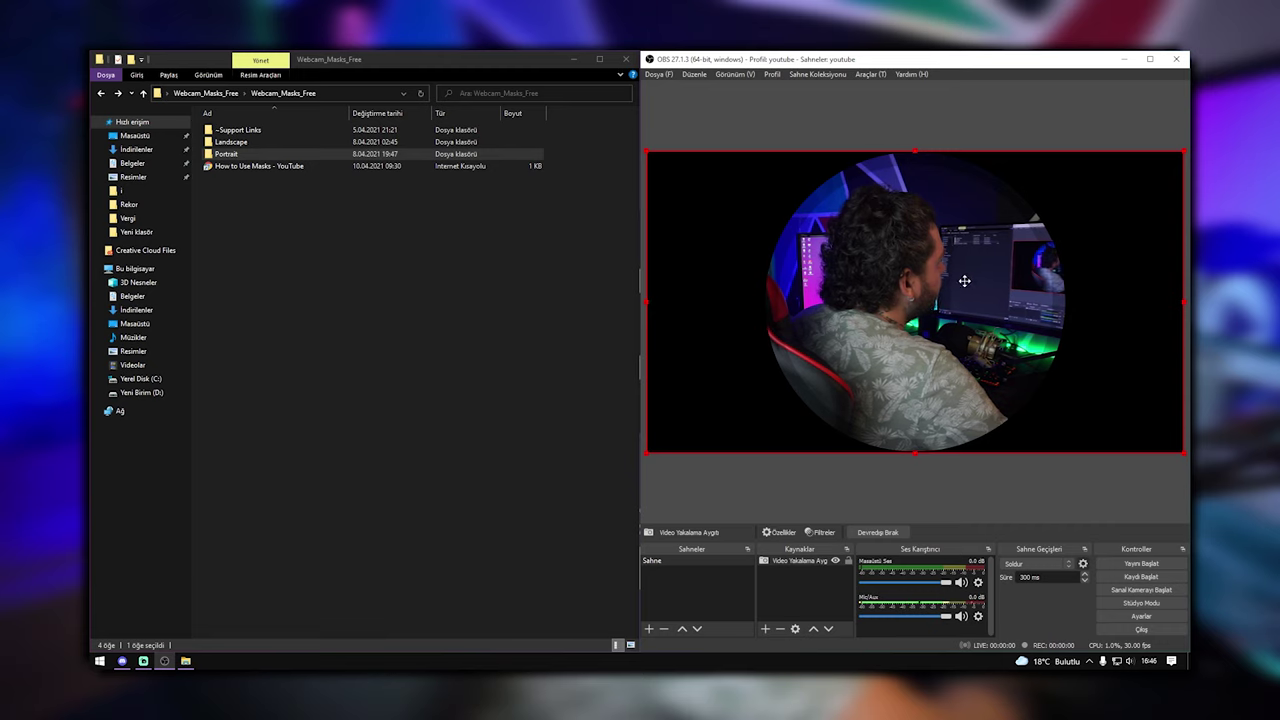
Step: Reopen the webcam source's filters and try the masks 4-3_Type_6.png and 16-9_Type_10.png in turn
click(820, 532)
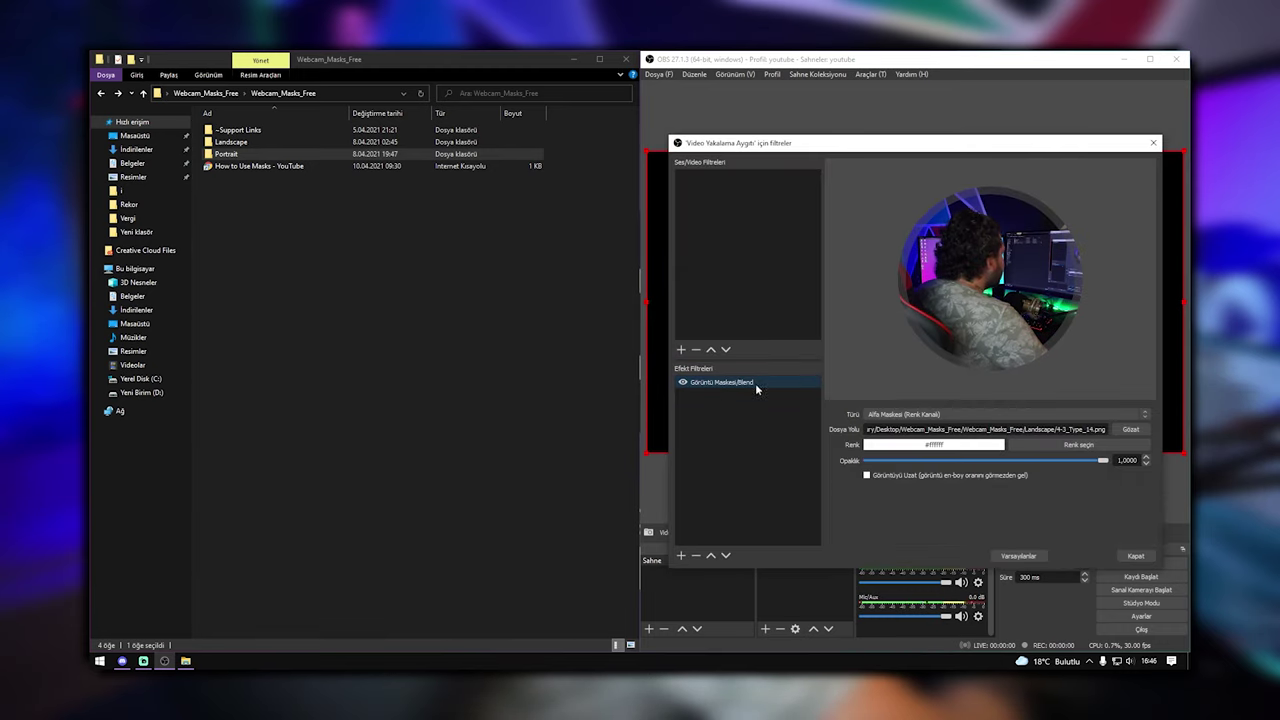
click(1124, 431)
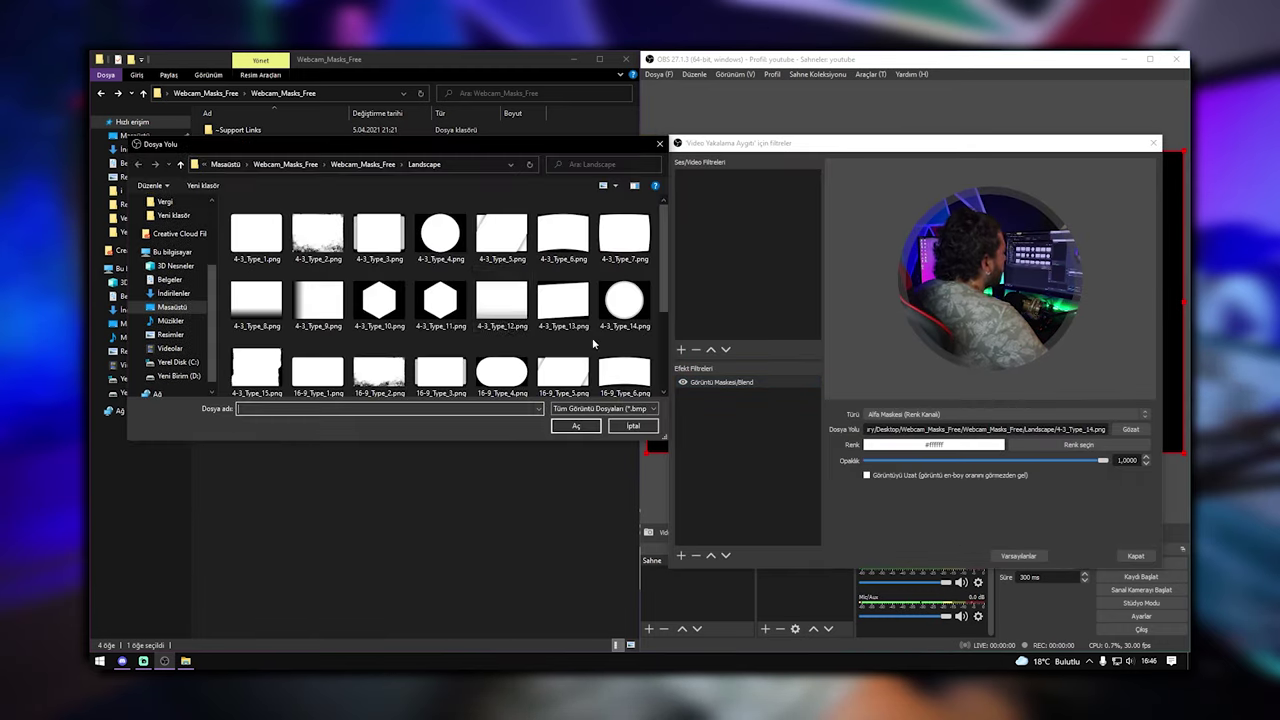
double_click(563, 232)
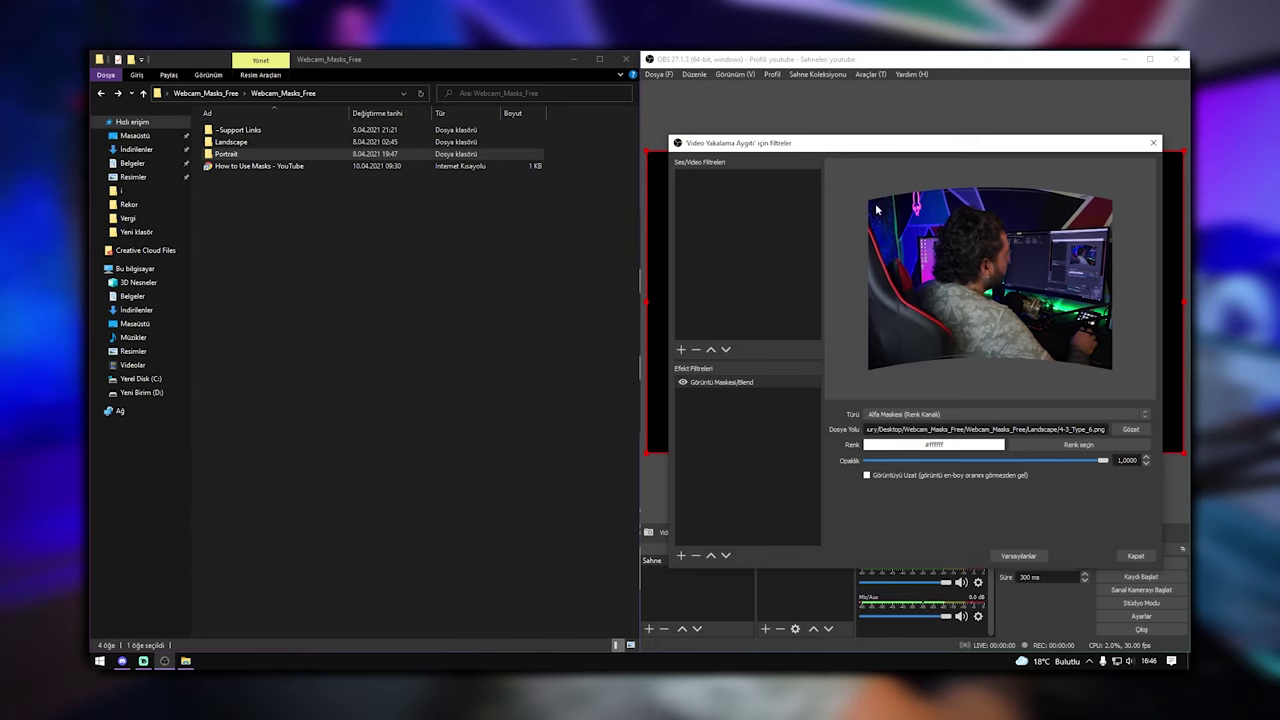
click(1128, 431)
double_click(452, 296)
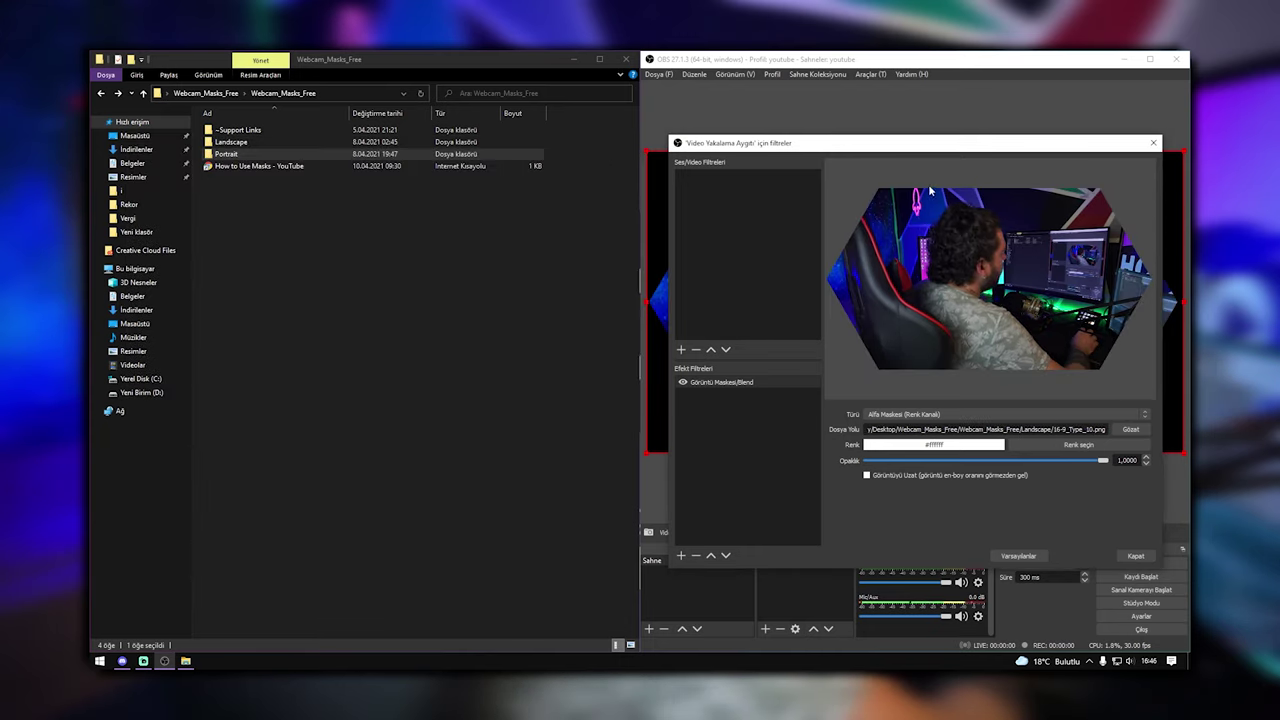
Step: Add an Ekran Yakalama source with its default name and place it beneath the Video Yakalama Aygıtı source
drag(991, 141, 376, 151)
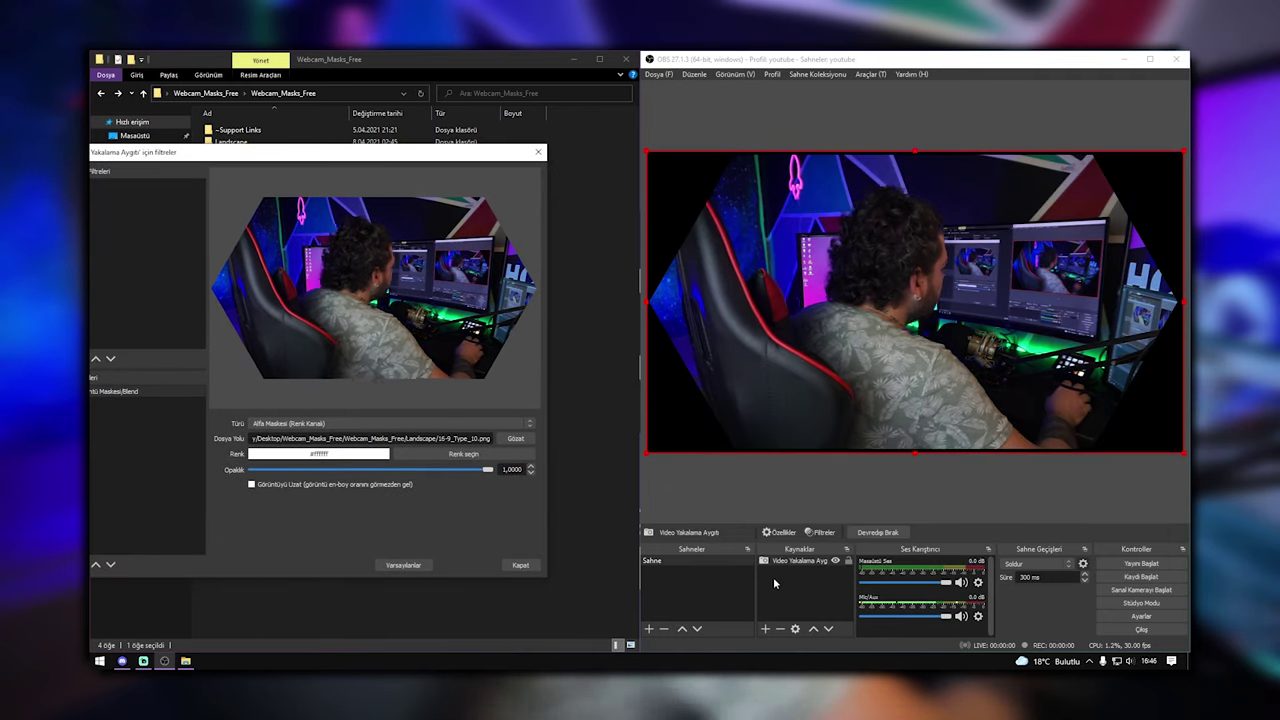
click(800, 600)
click(765, 628)
click(828, 421)
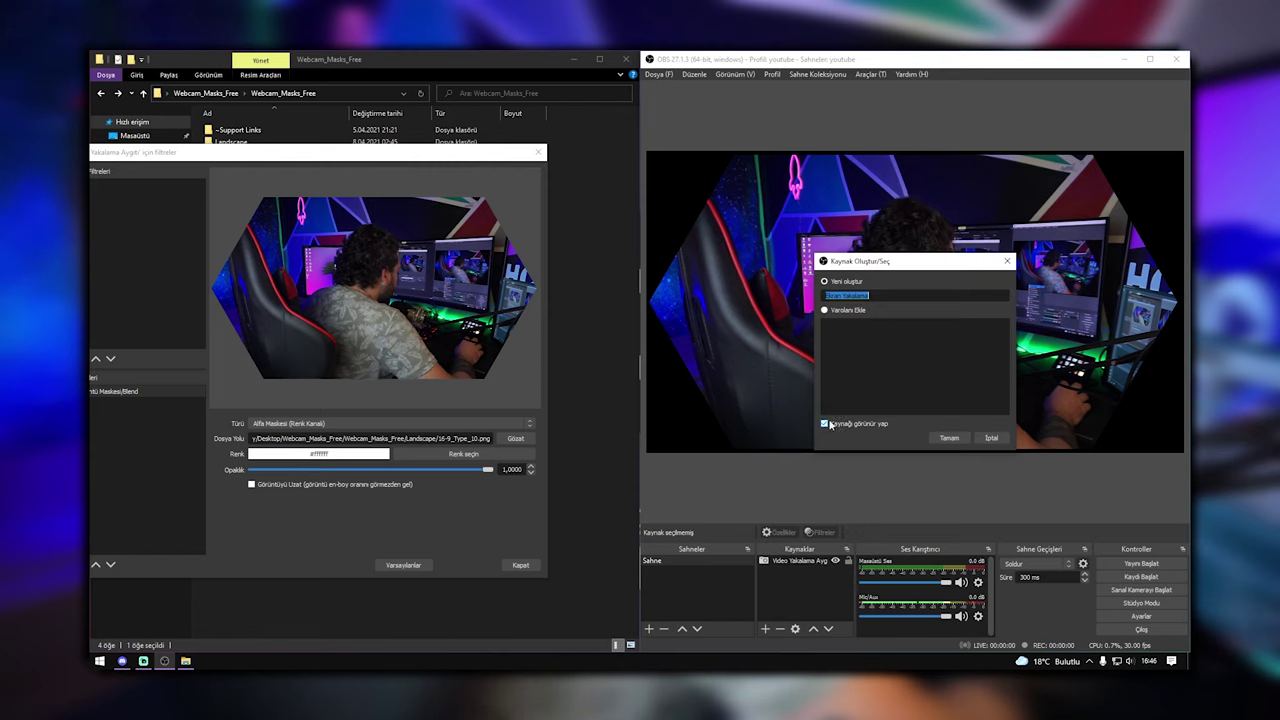
click(949, 438)
click(1052, 516)
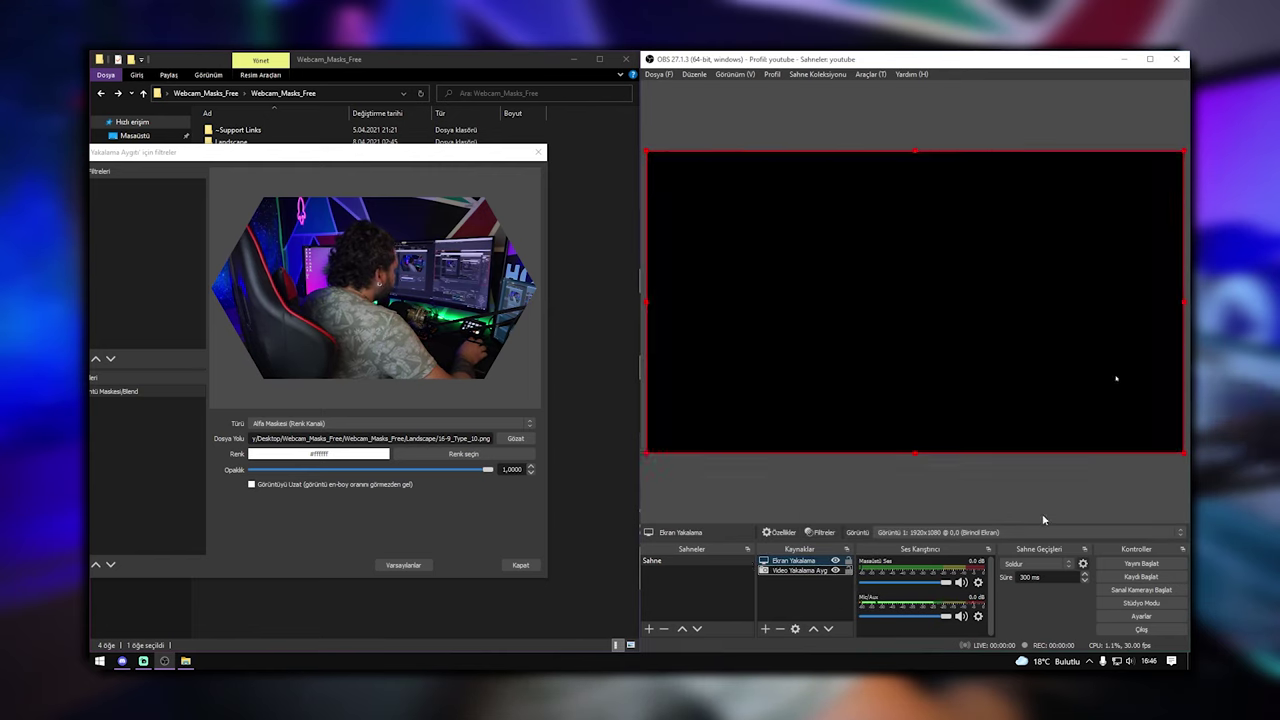
drag(785, 578, 785, 580)
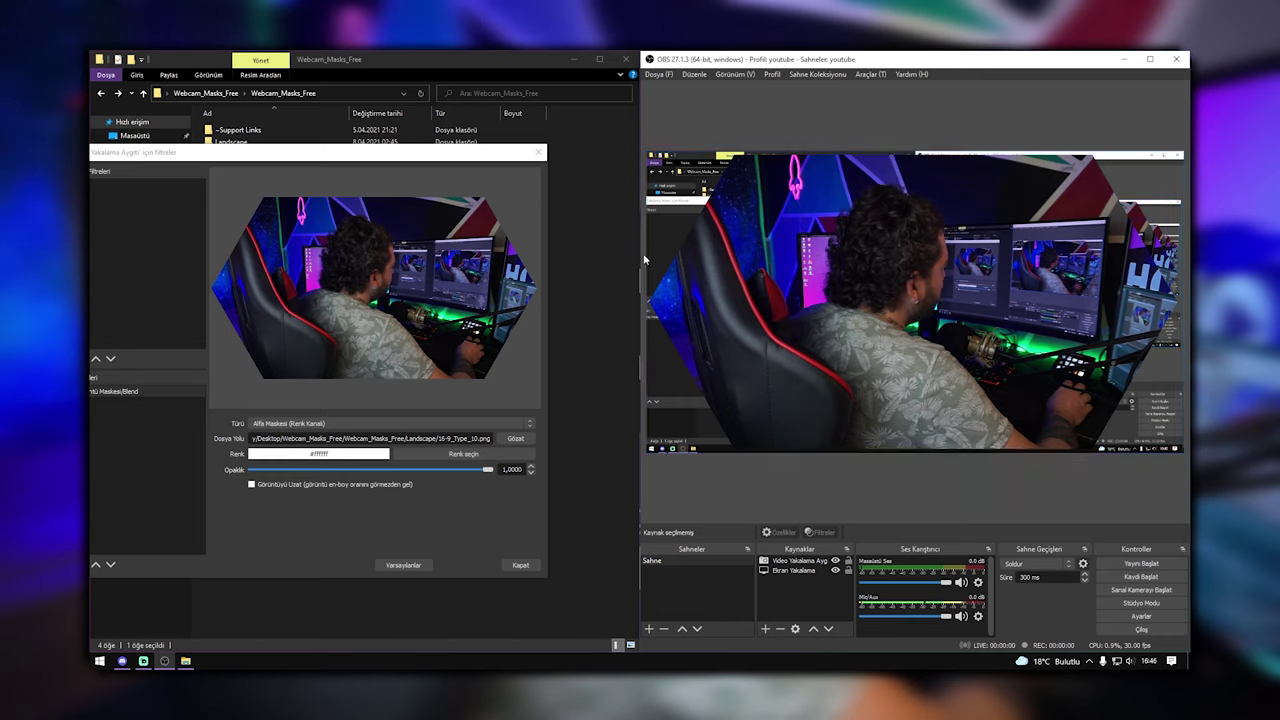
Step: Shrink the masked webcam towards the canvas's bottom-right corner, then enlarge it back to the full canvas
click(670, 166)
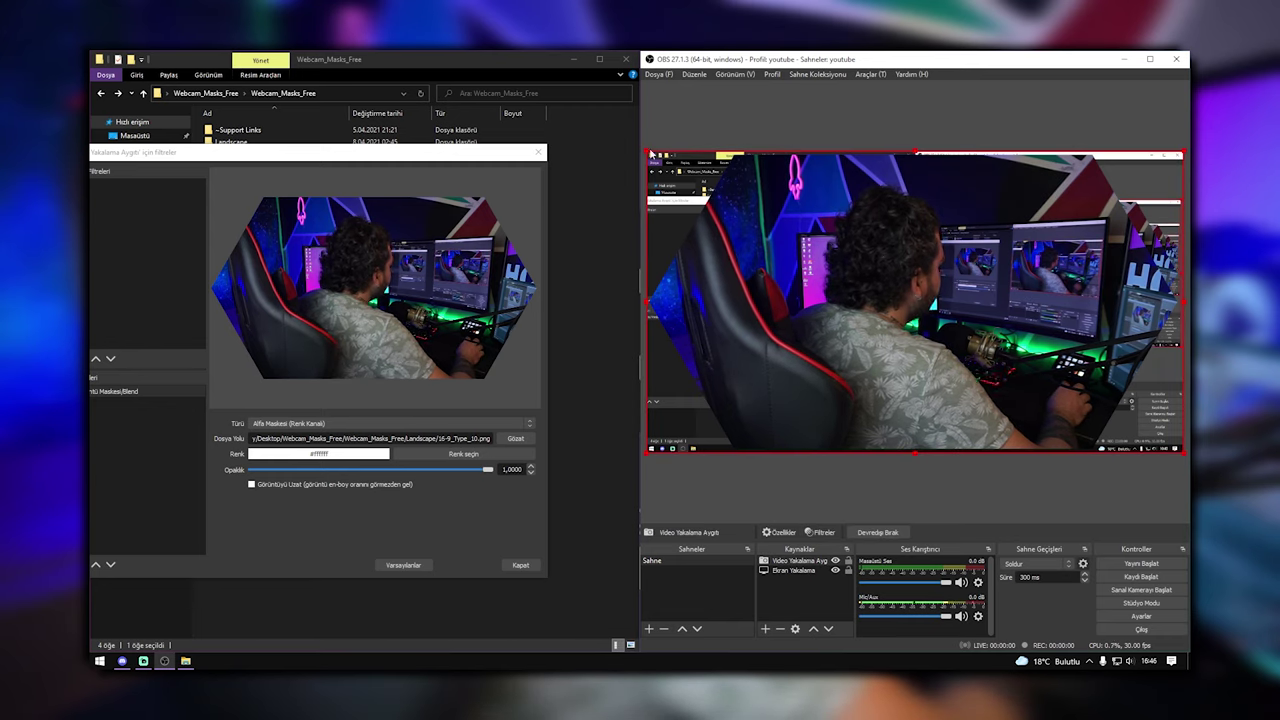
drag(650, 155, 815, 229)
mouse_move(1067, 321)
mouse_down()
mouse_move(1001, 258)
mouse_move(1018, 283)
mouse_move(1007, 285)
mouse_move(1066, 336)
mouse_up()
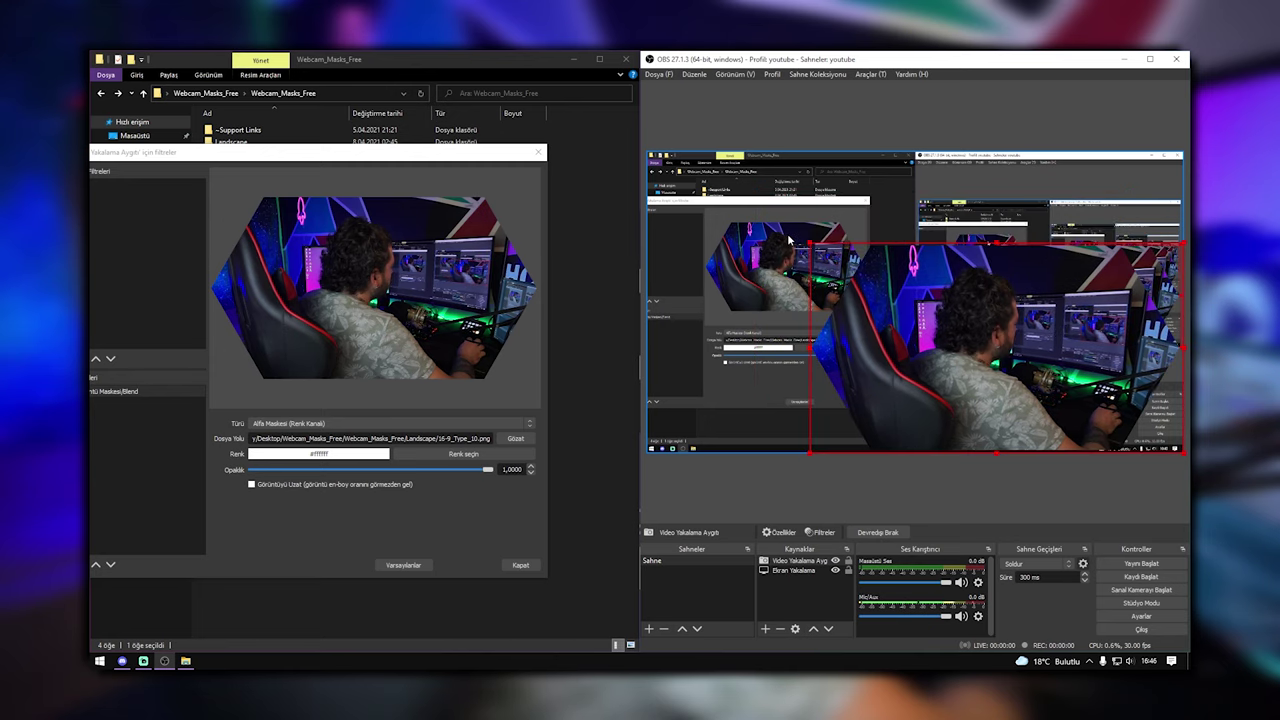
drag(810, 243, 648, 153)
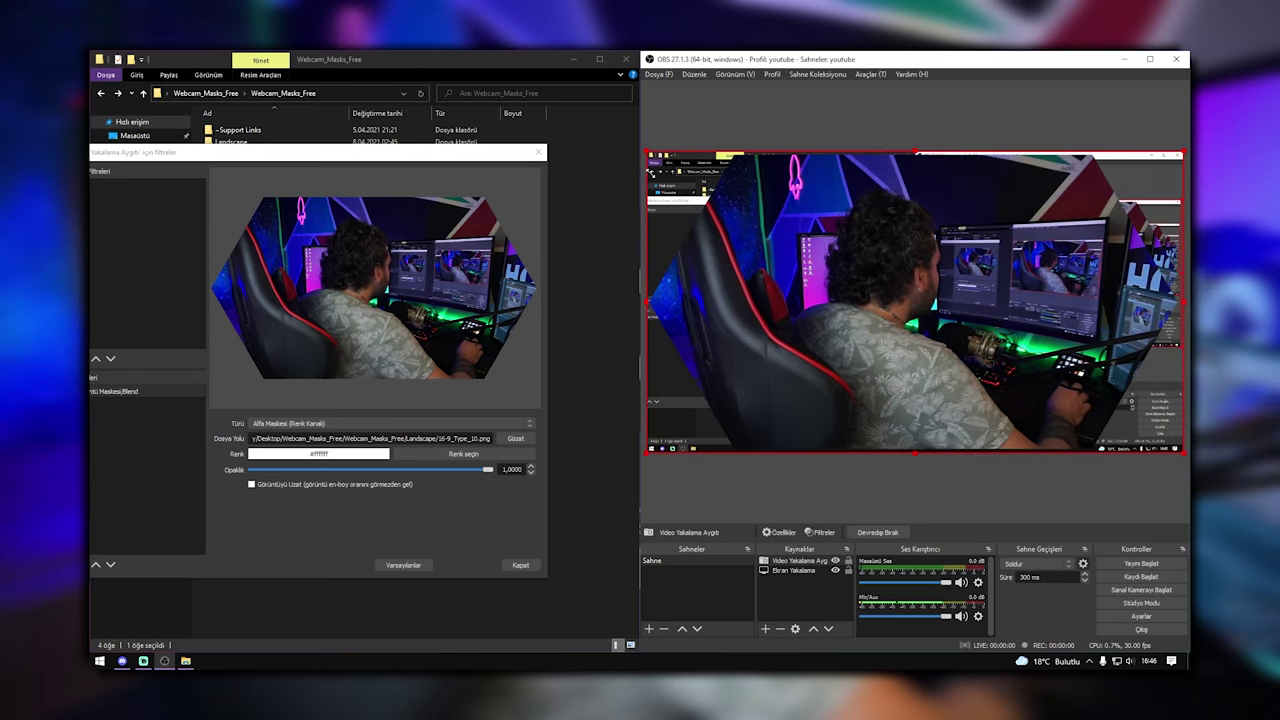
Step: Delete the Ekran Yakalama source from the scene
click(793, 572)
key(Delete)
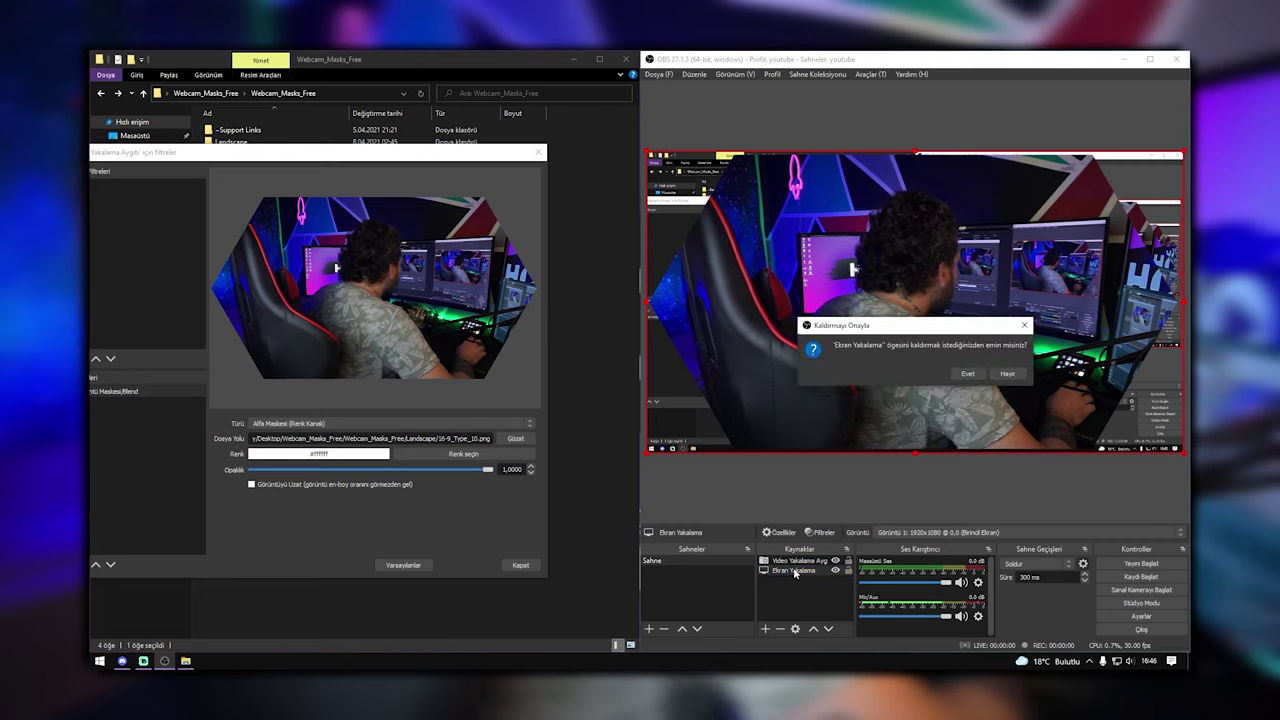
click(967, 373)
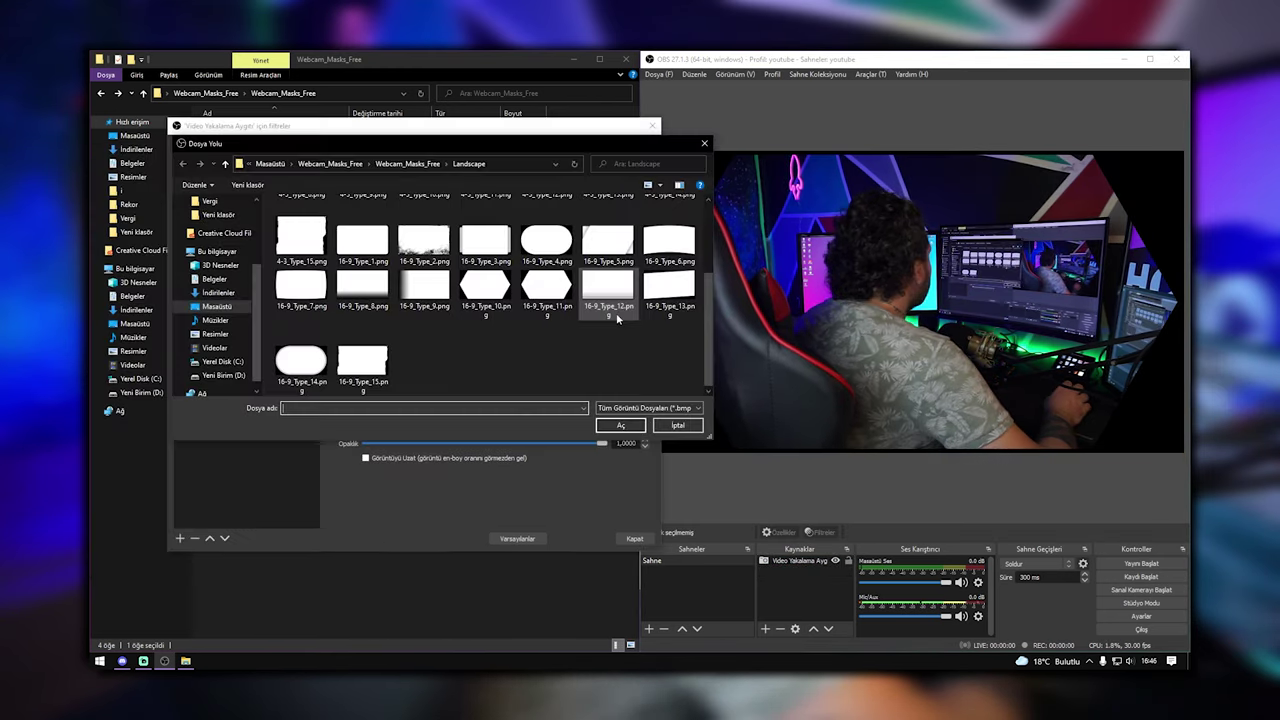
Step: Try the Landscape masks 16-9_Type_13.png, 4-3_Type_1.png and 4-3_Type_12.png on the webcam one after another
double_click(609, 218)
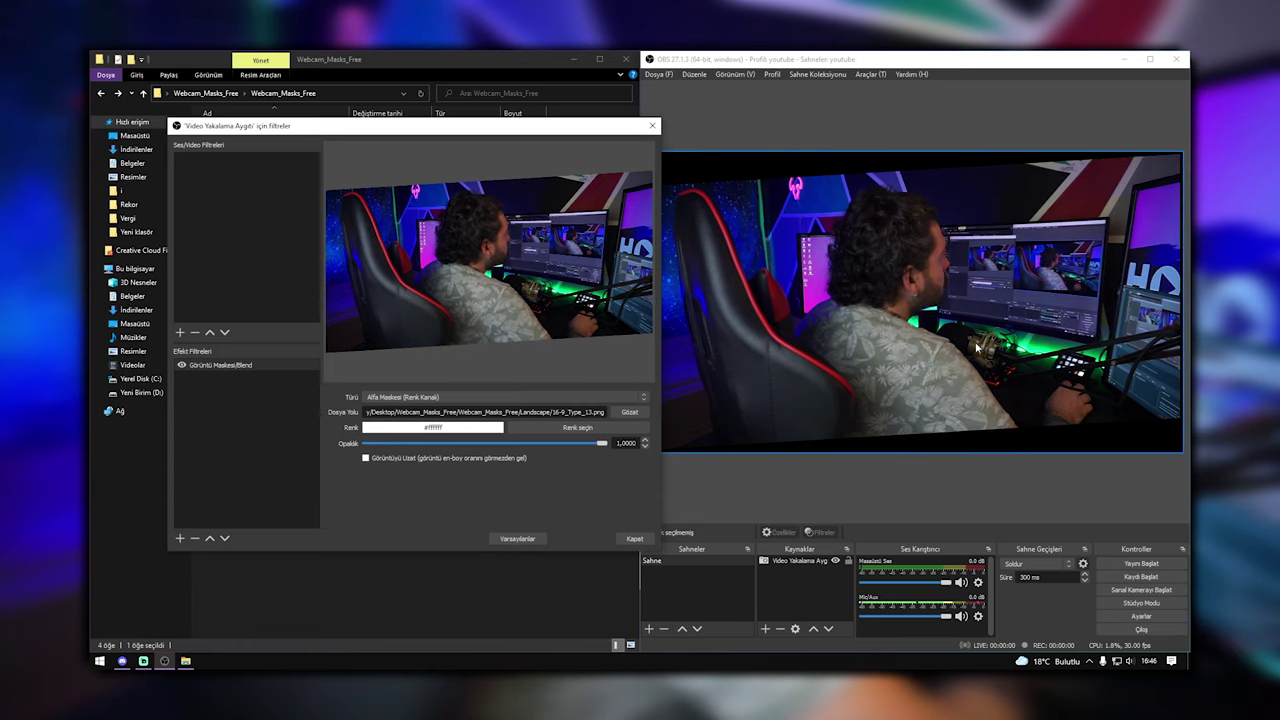
click(636, 415)
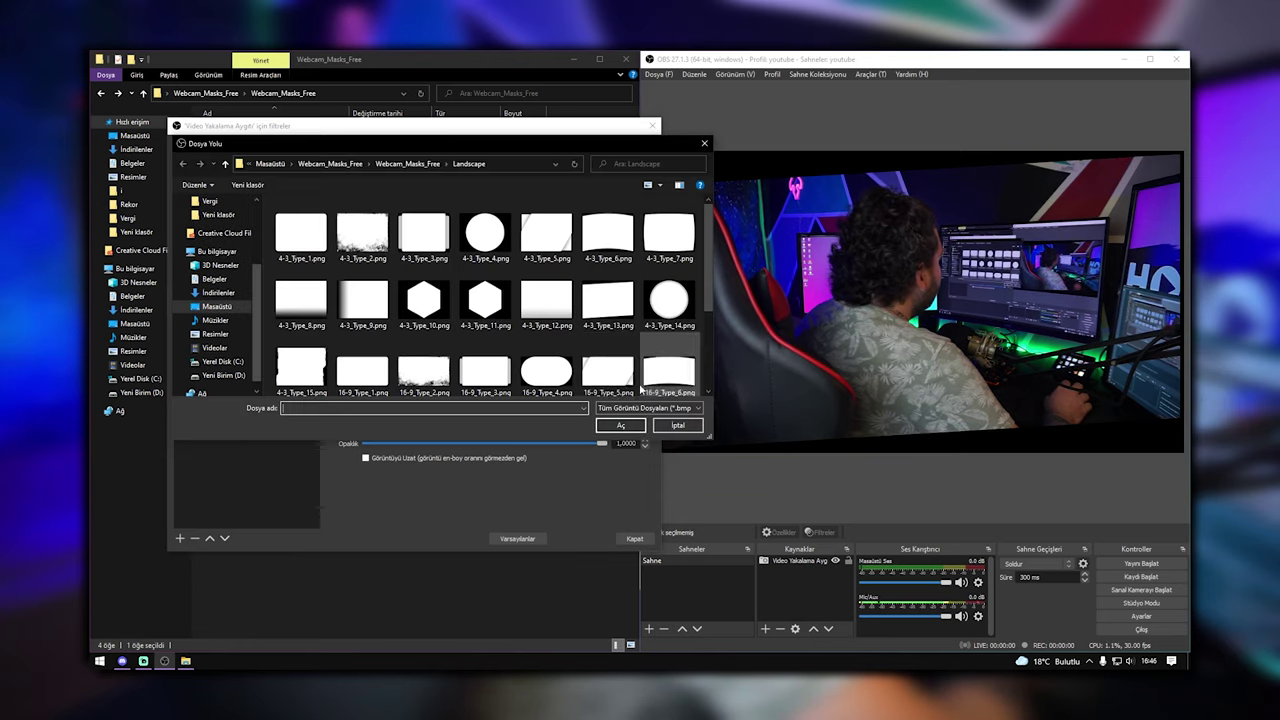
scroll(628, 380, down, 3)
scroll(486, 330, up, 3)
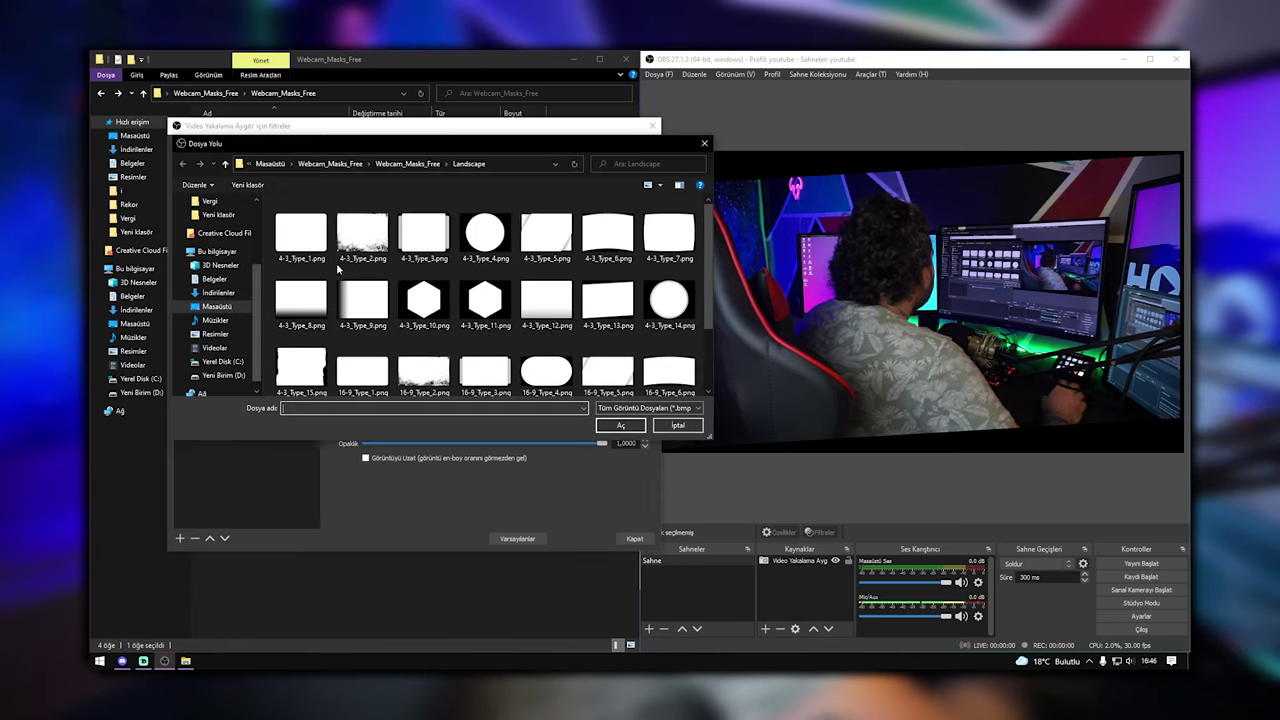
double_click(301, 232)
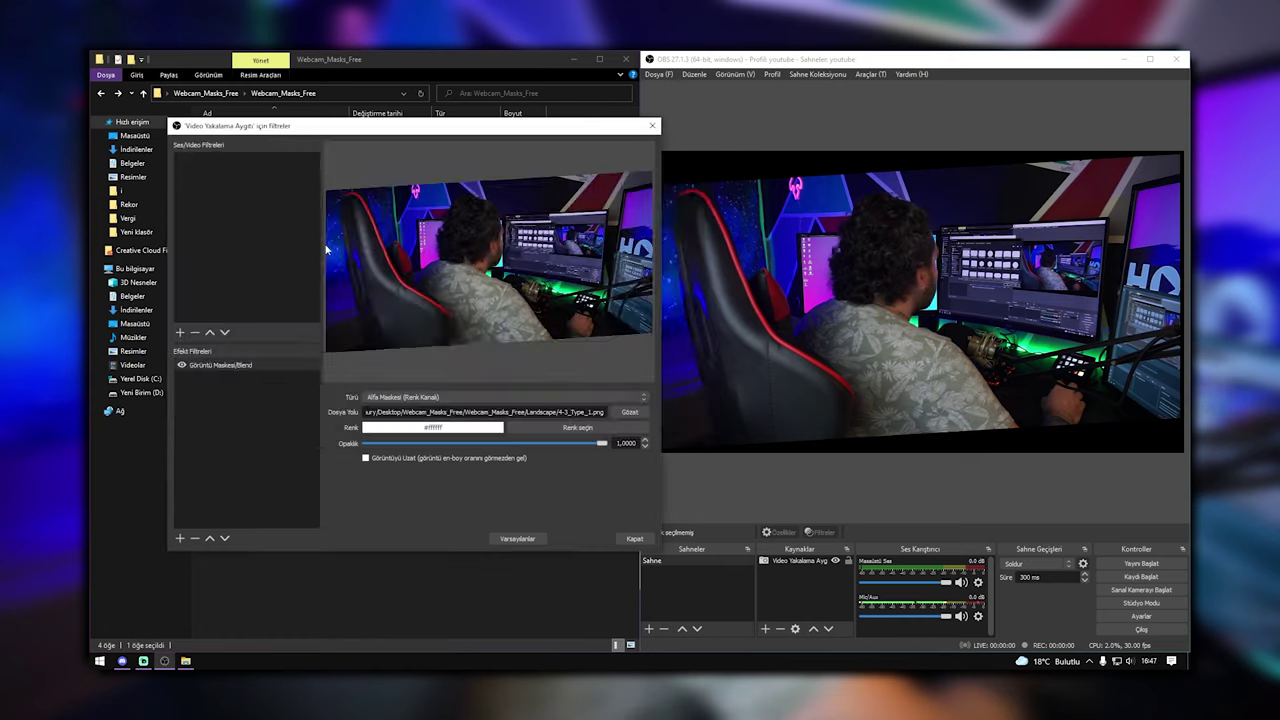
click(629, 411)
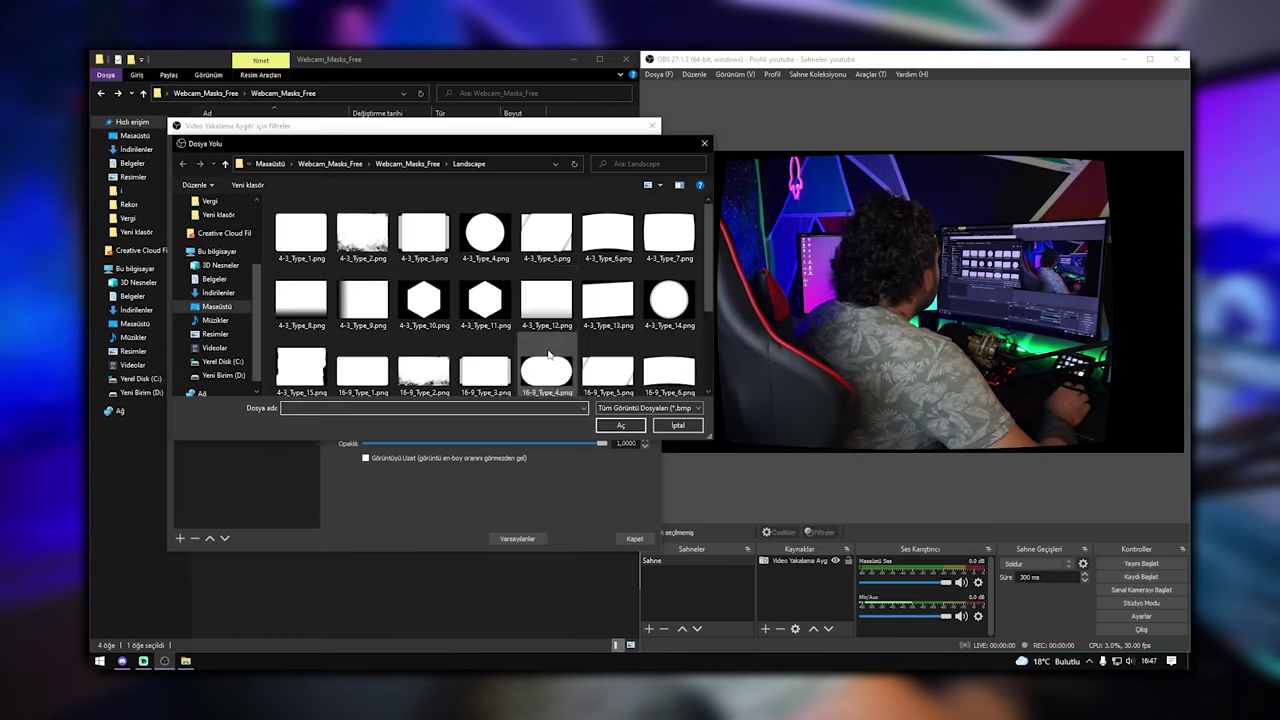
double_click(546, 300)
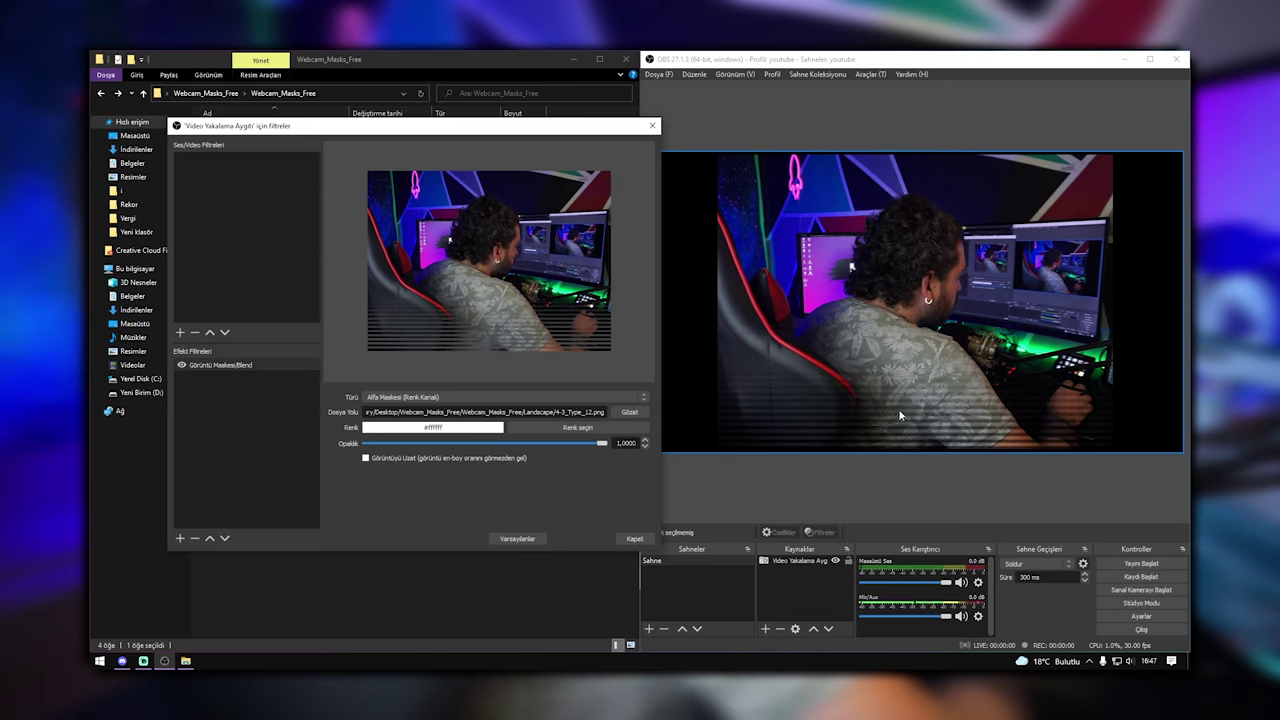
Step: Set the webcam's mask image to 4-3_Type_9.png and close the filter window
click(619, 412)
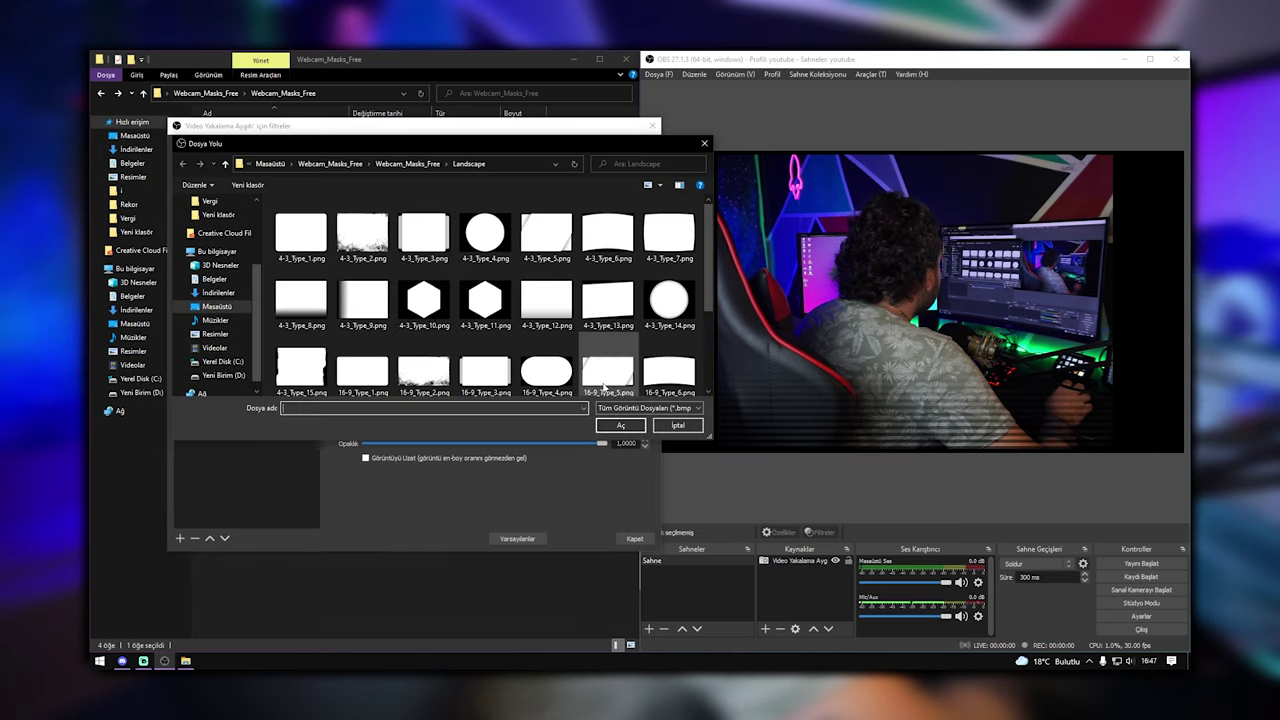
double_click(341, 299)
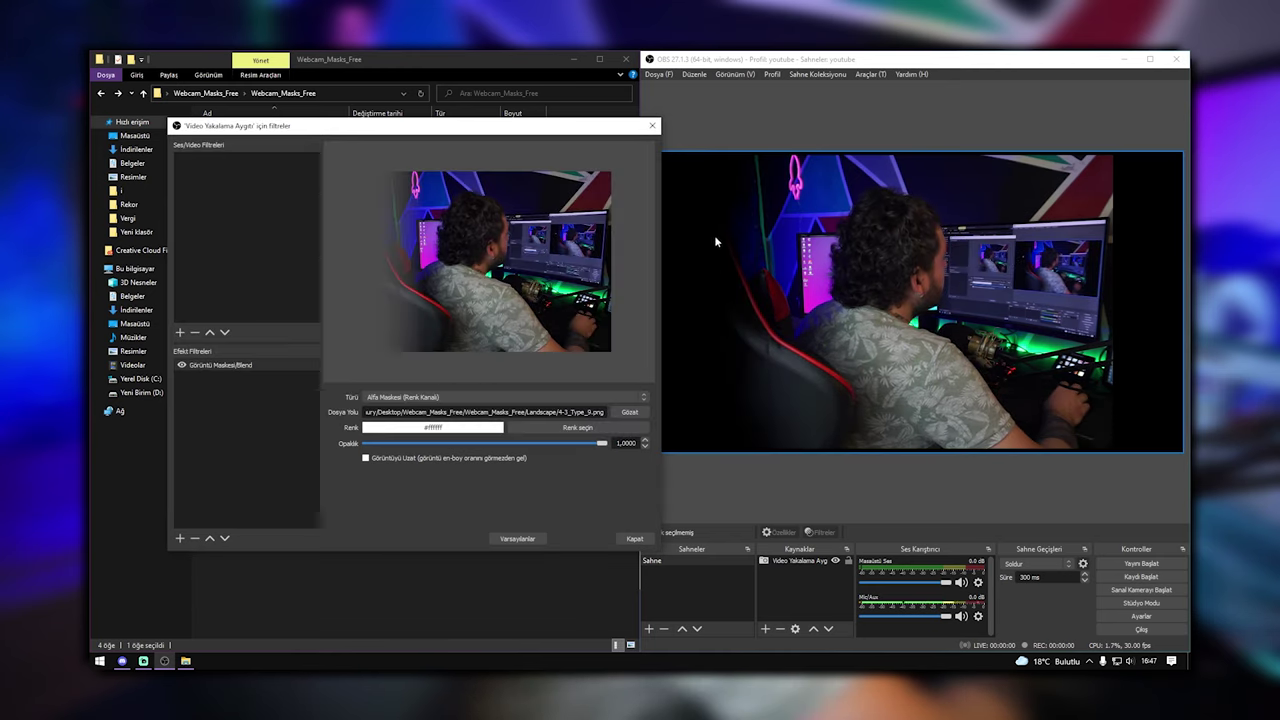
click(634, 538)
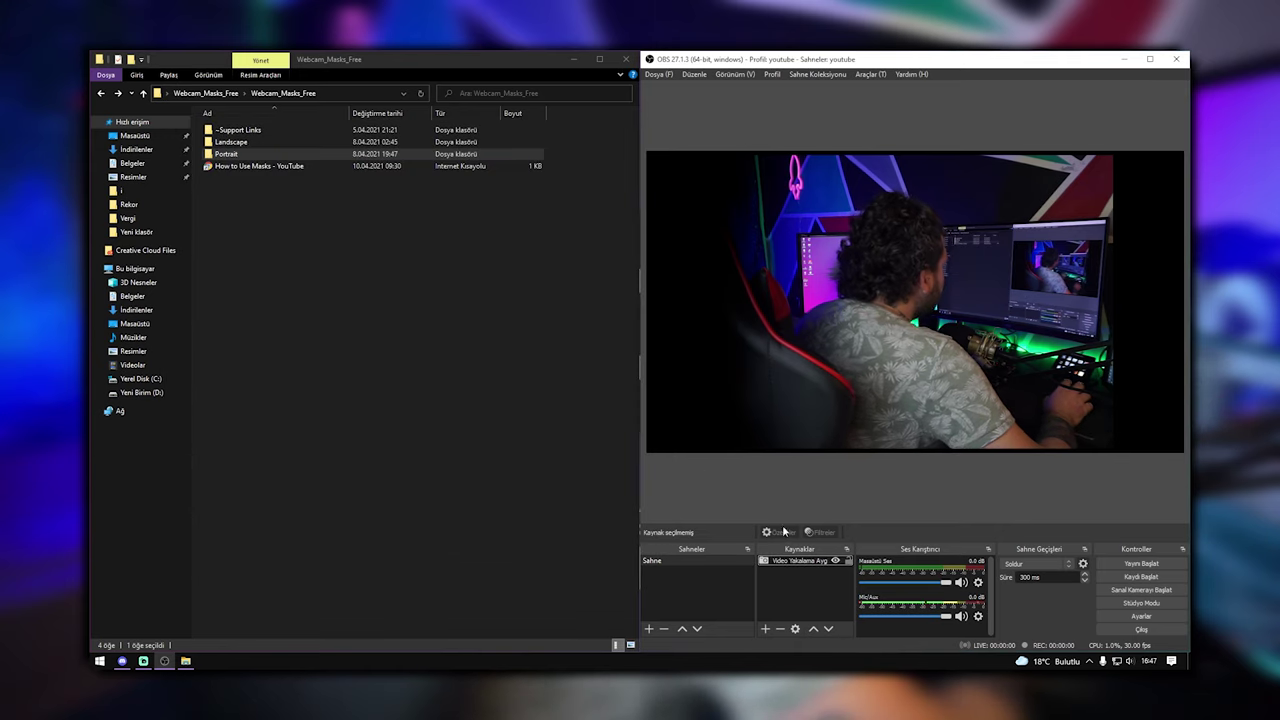
Step: Add an image source with the default name Resim, load a purple-to-cyan background image and place it beneath the webcam source
right_click(797, 576)
mouse_move(812, 582)
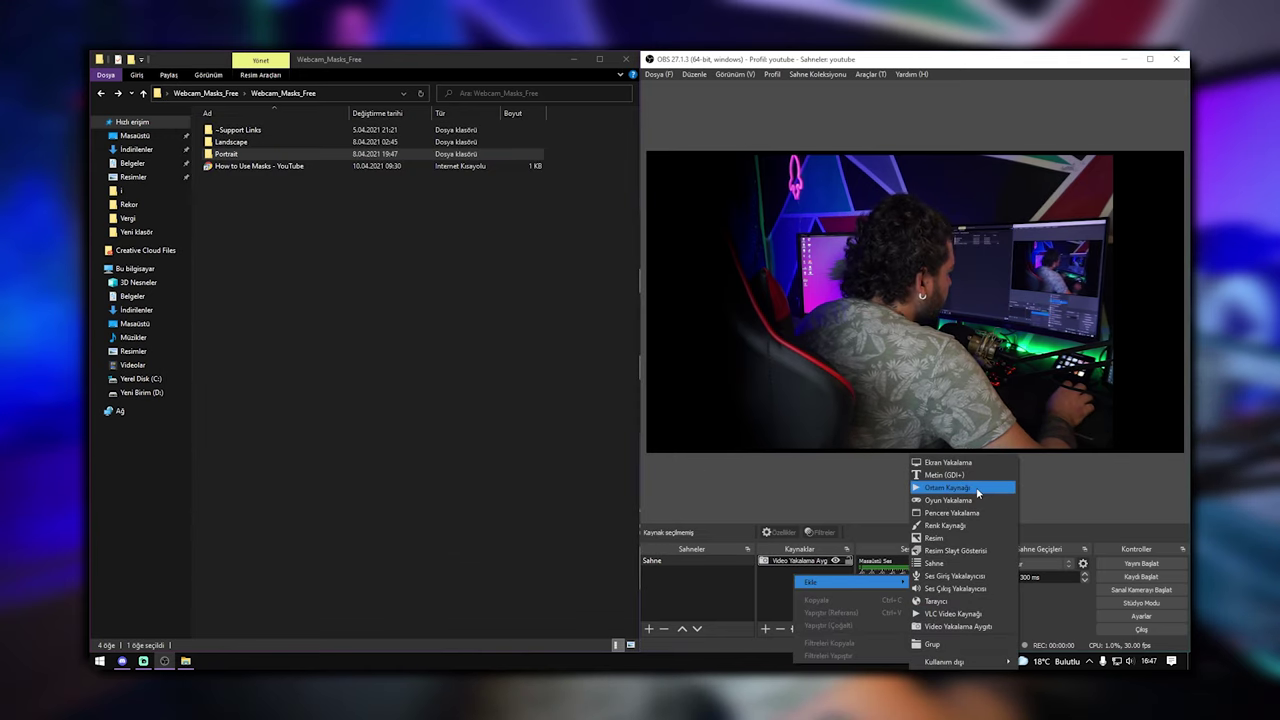
right_click(810, 590)
mouse_move(860, 510)
click(991, 542)
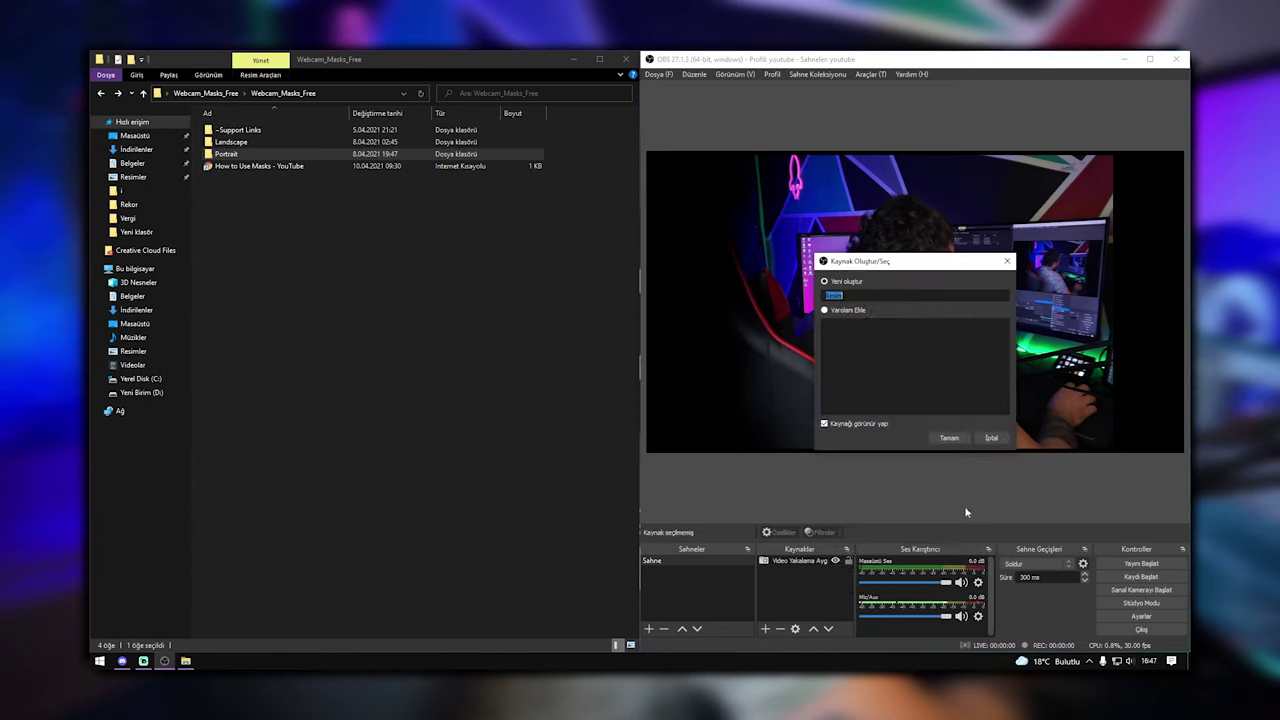
click(948, 438)
drag(890, 195, 92, 200)
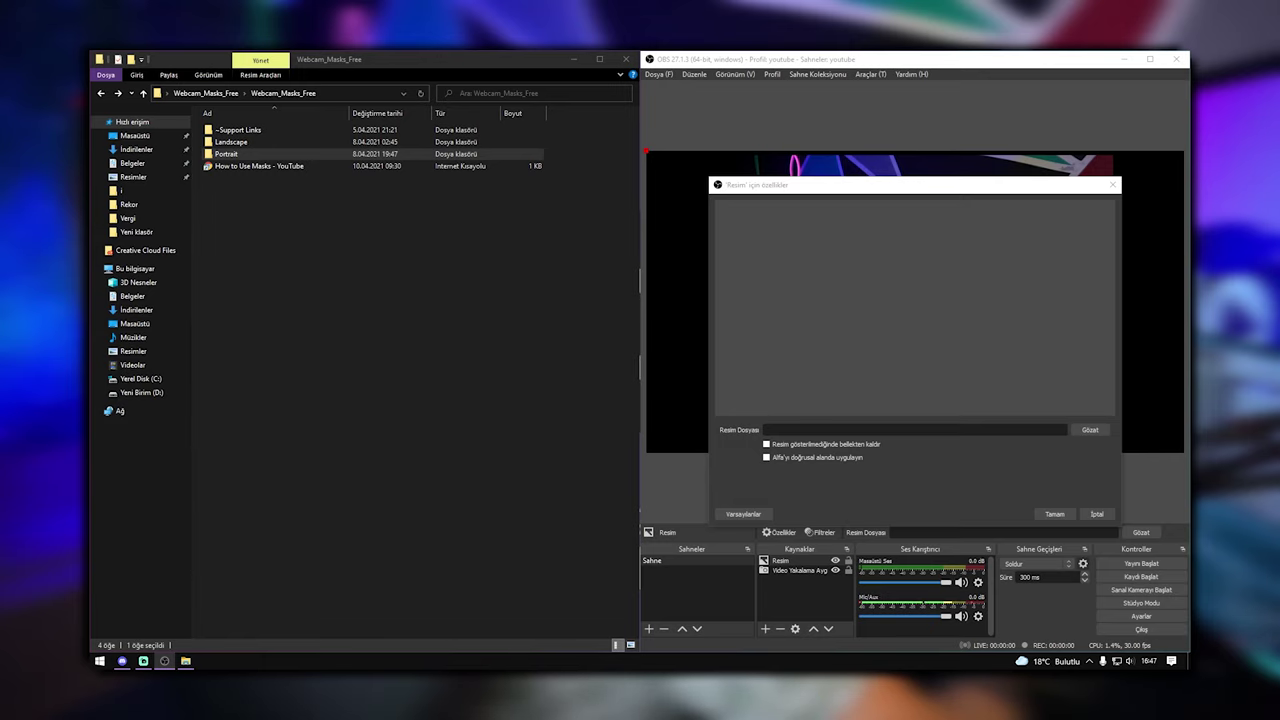
key(Return)
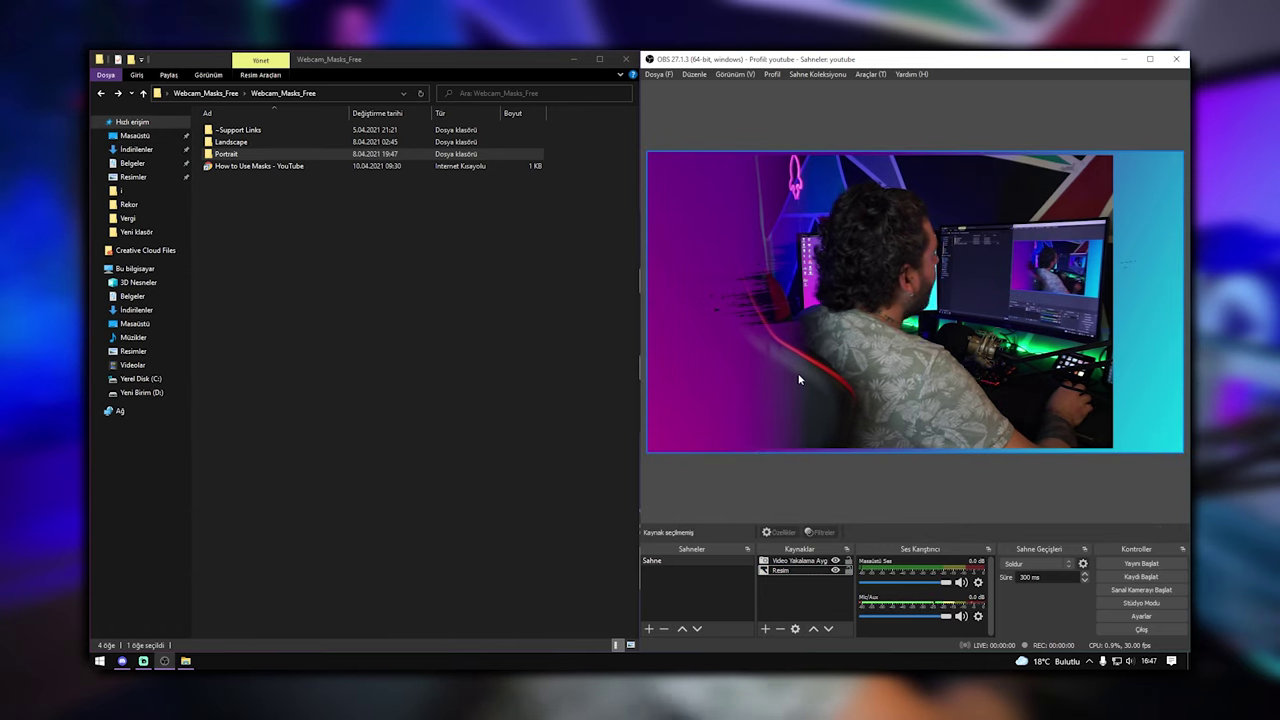
Step: Move the webcam source against the canvas's right edge and enlarge it slightly so it extends past the canvas height
drag(953, 277, 1023, 265)
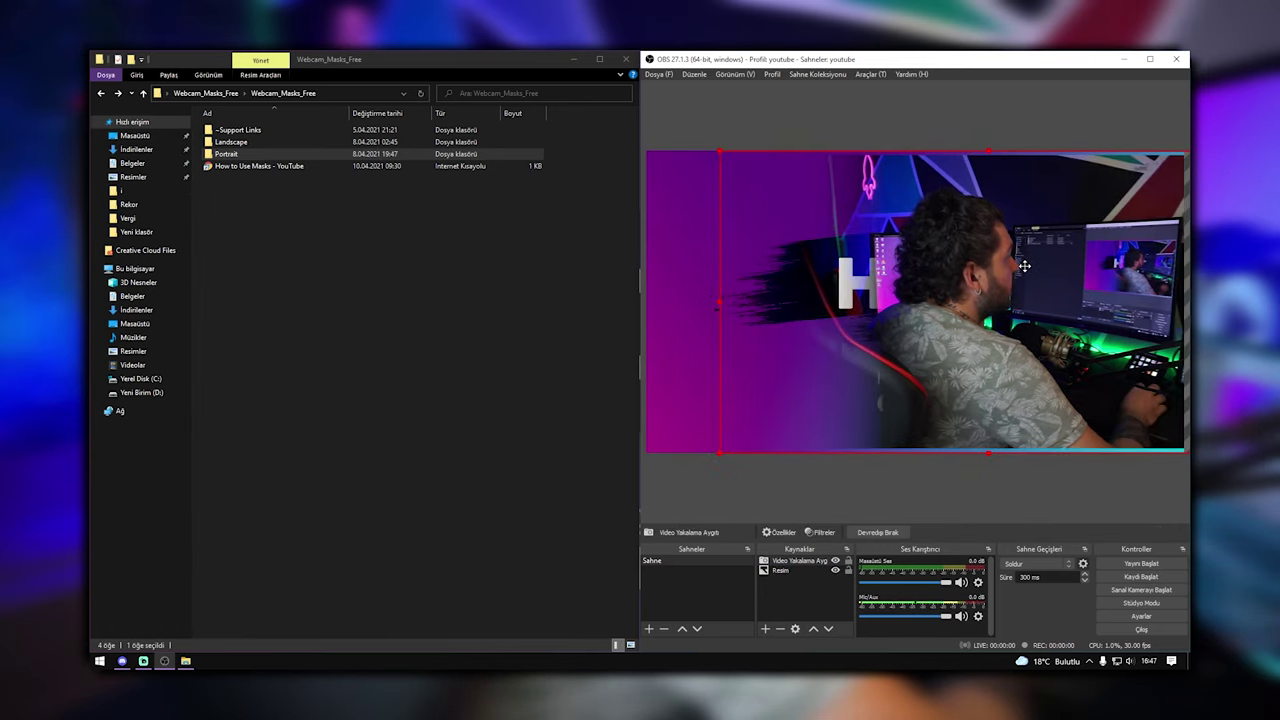
drag(723, 461, 696, 460)
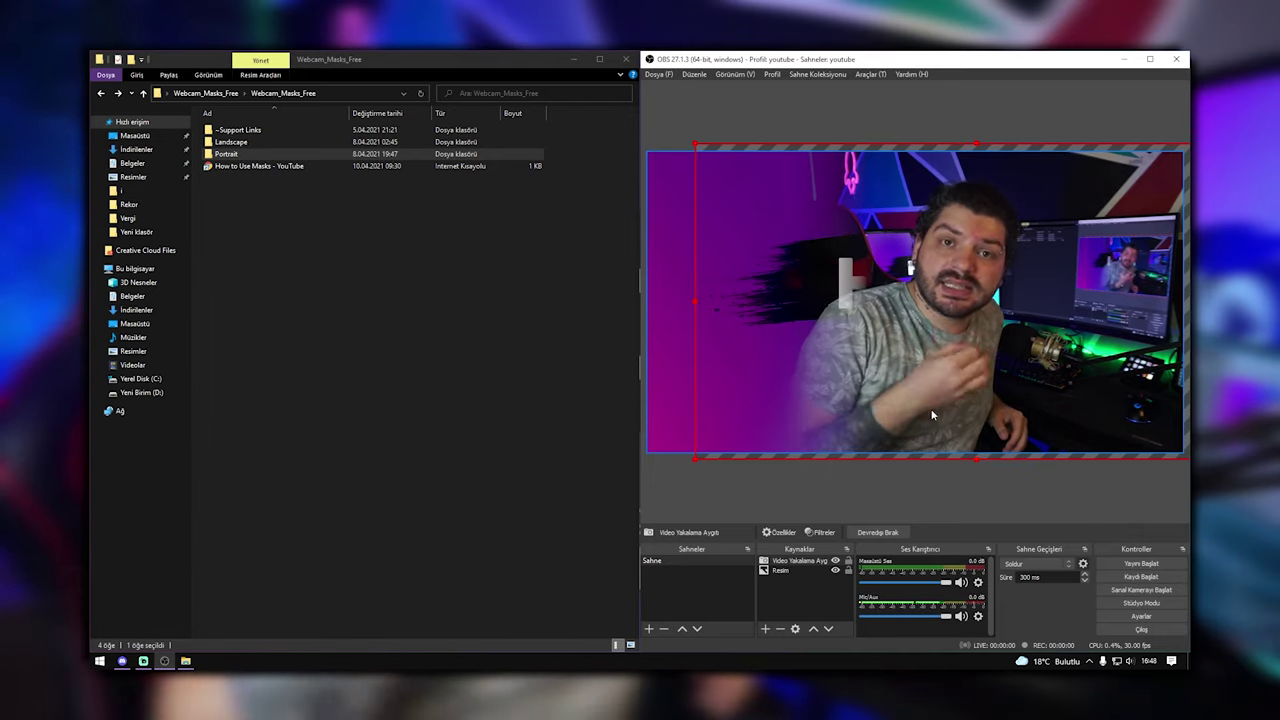
double_click(933, 418)
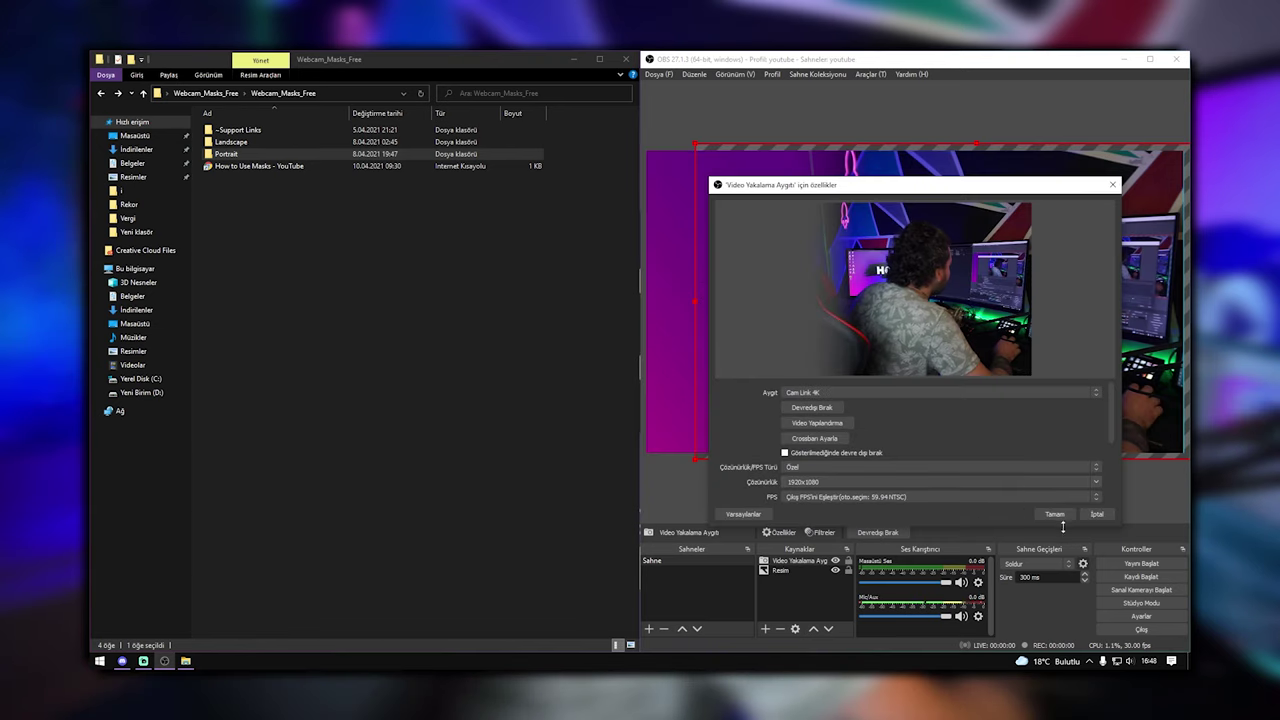
click(1097, 514)
Step: Open the webcam's Görüntü Maskesi/Blend filter and browse to the Webcam_Masks_Free folder on the desktop for another mask image
right_click(804, 563)
click(882, 534)
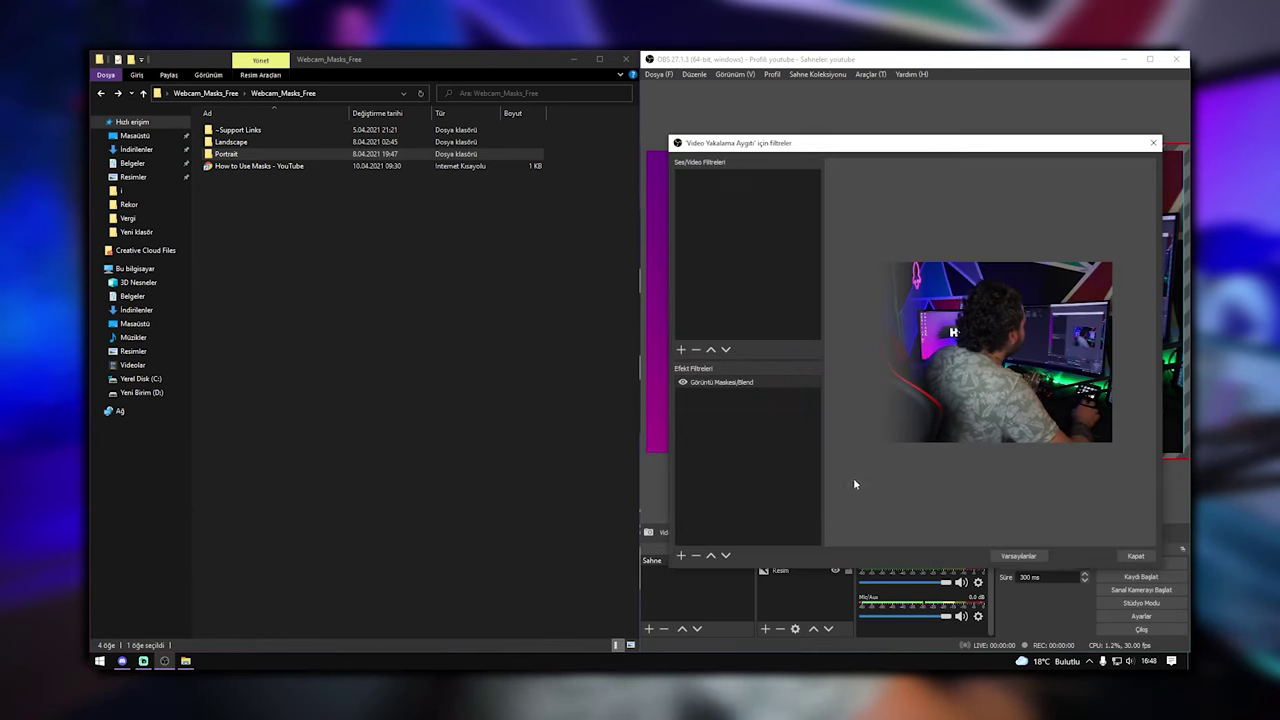
click(743, 382)
click(1130, 429)
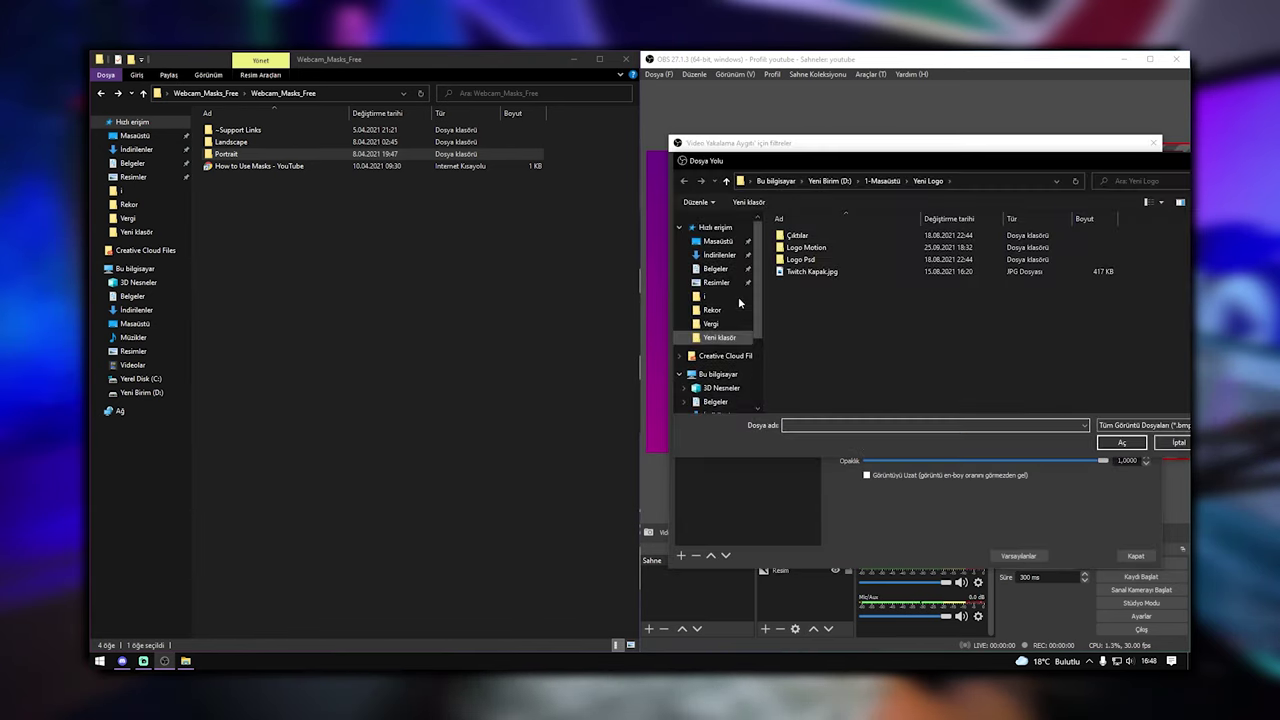
double_click(803, 315)
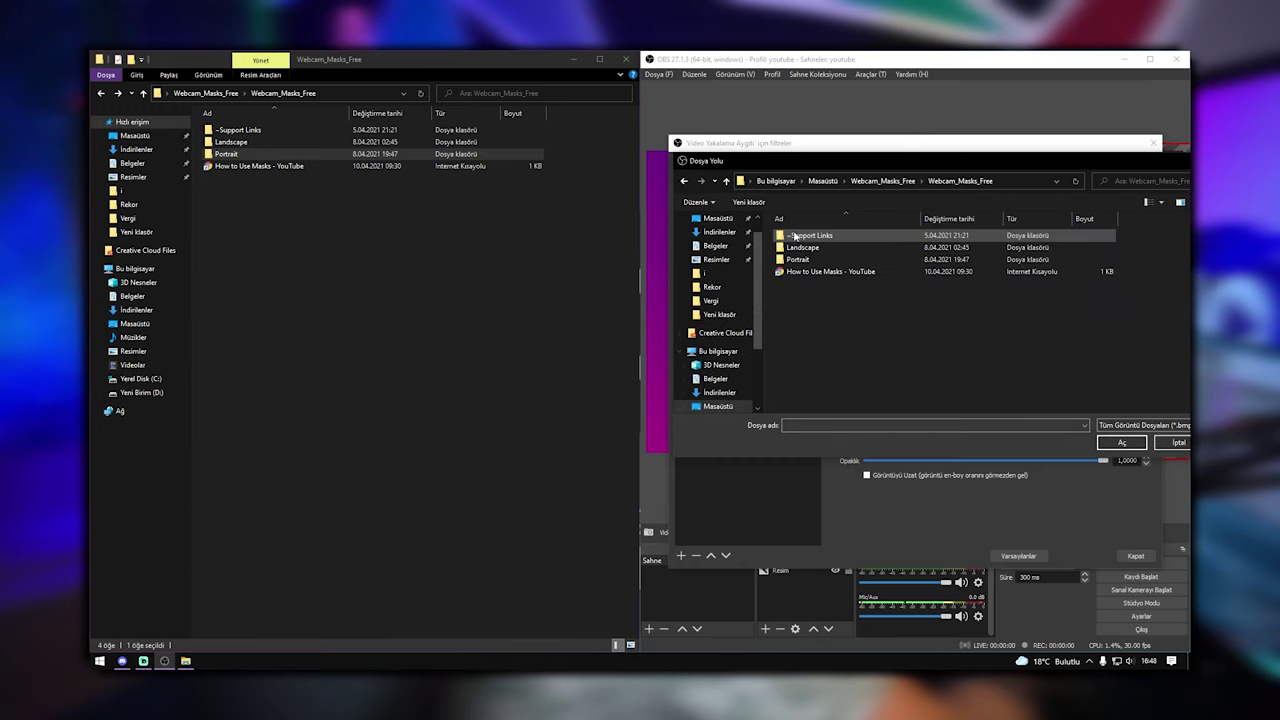